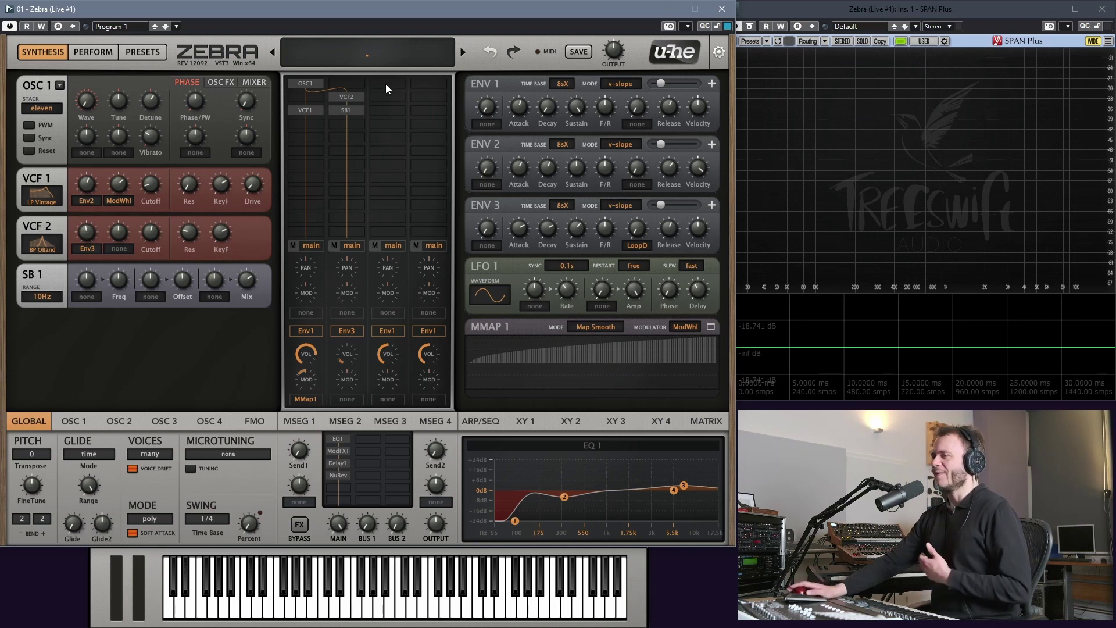
Step: Add an FMO1 oscillator at the top of the third lane and mute the first and second lanes
click(385, 84)
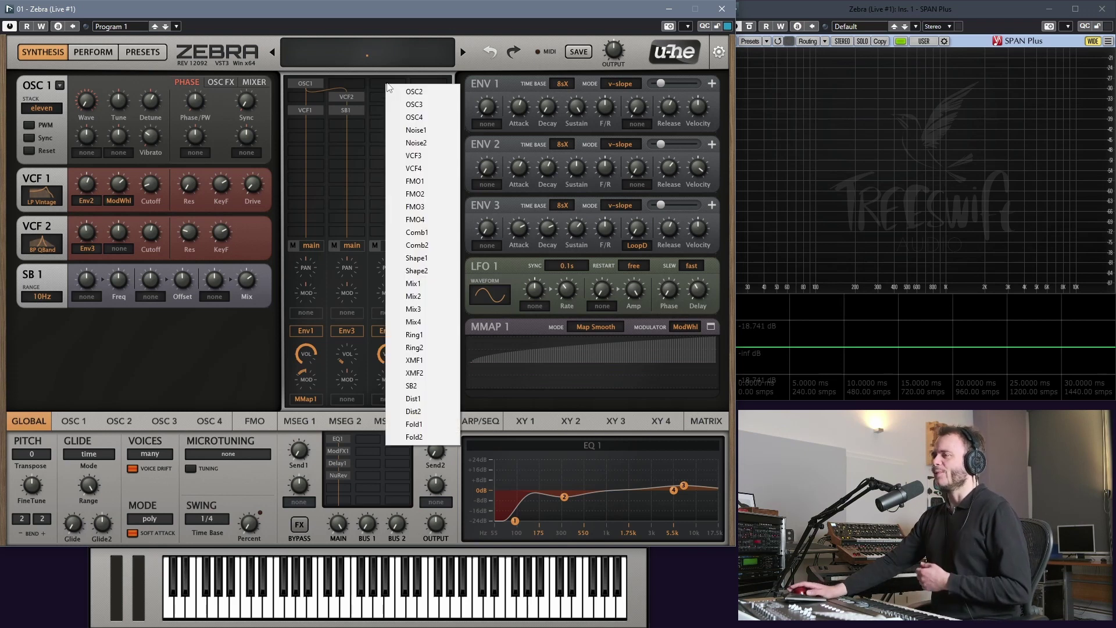
click(430, 180)
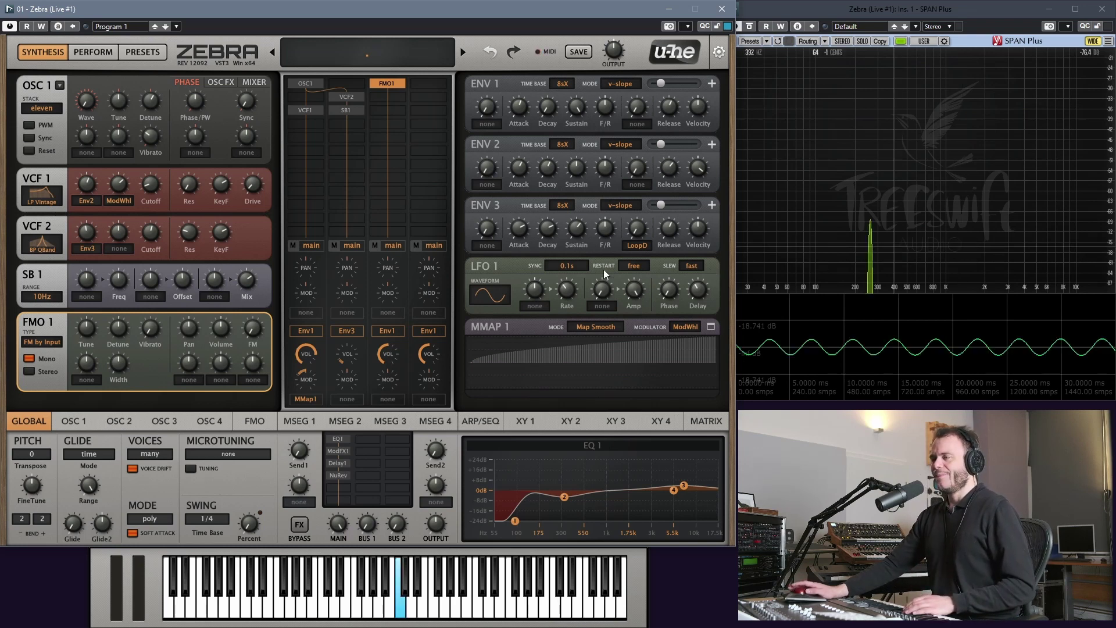
click(334, 245)
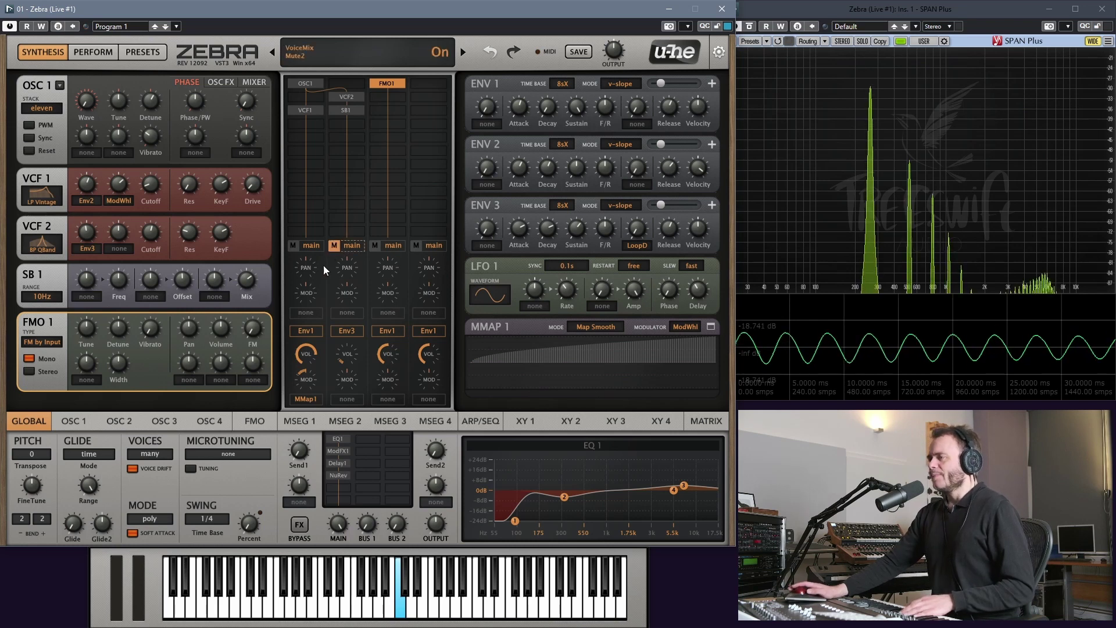
click(293, 245)
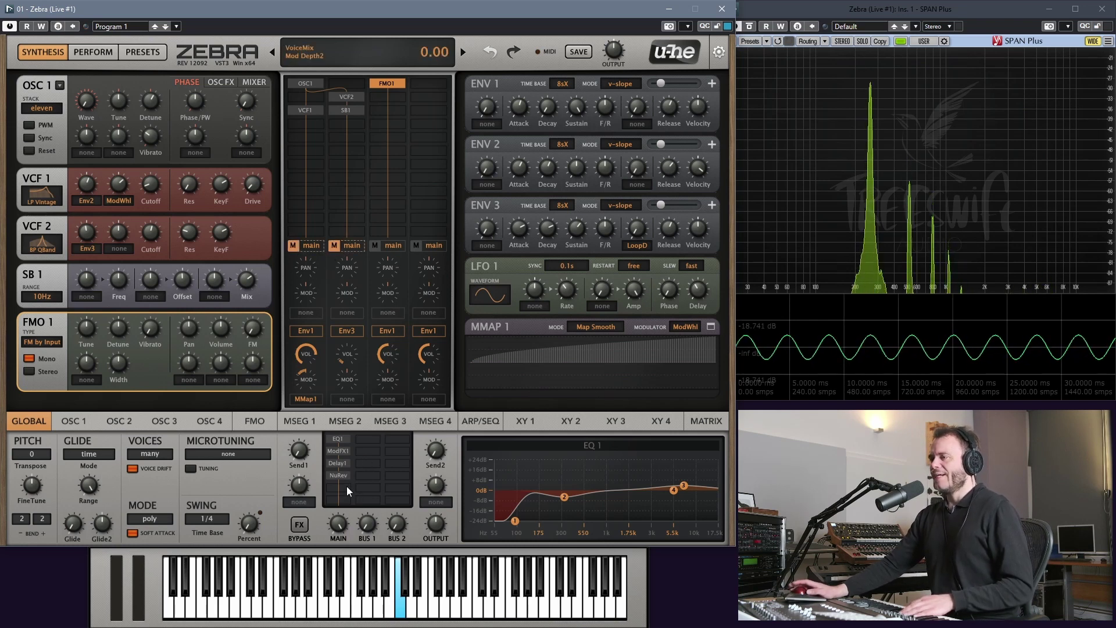
Step: Bypass the effects and lower the third lane's volume
click(296, 526)
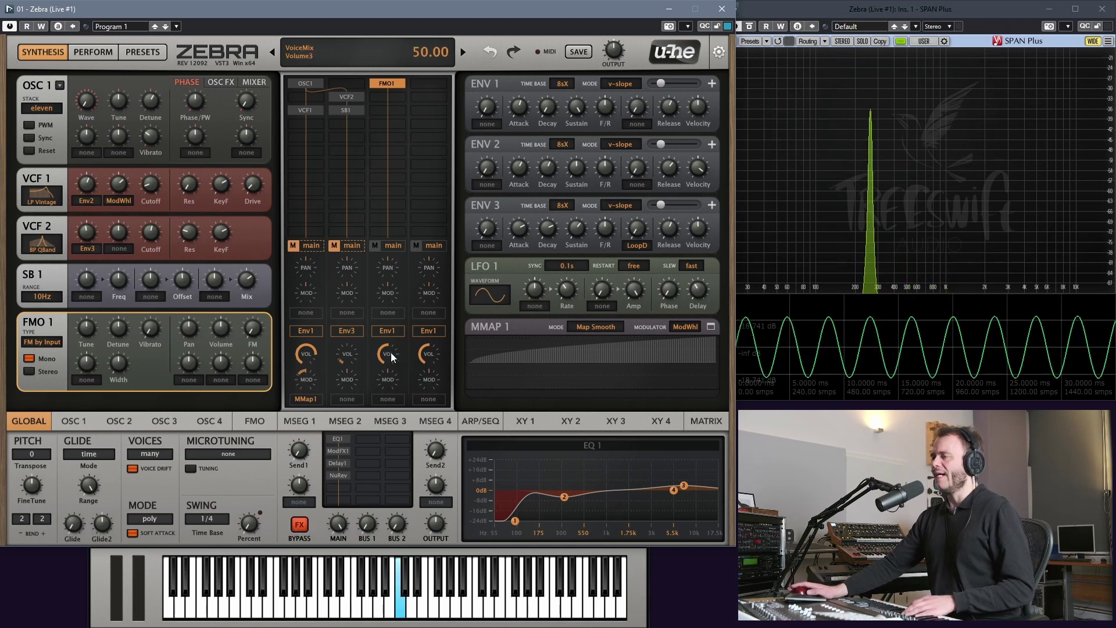
mouse_move(391, 362)
mouse_down()
mouse_move(389, 385)
mouse_move(388, 361)
mouse_move(389, 373)
mouse_up()
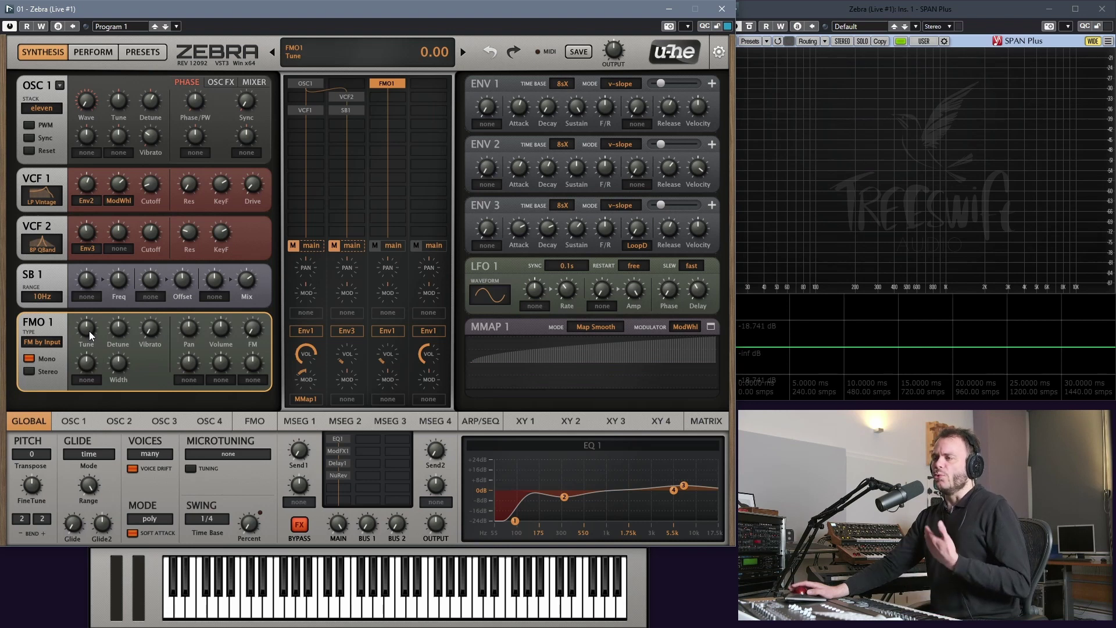
Step: Raise FMO 1's Tune and assign Lfo3 as its tune modulation source
drag(91, 330, 92, 298)
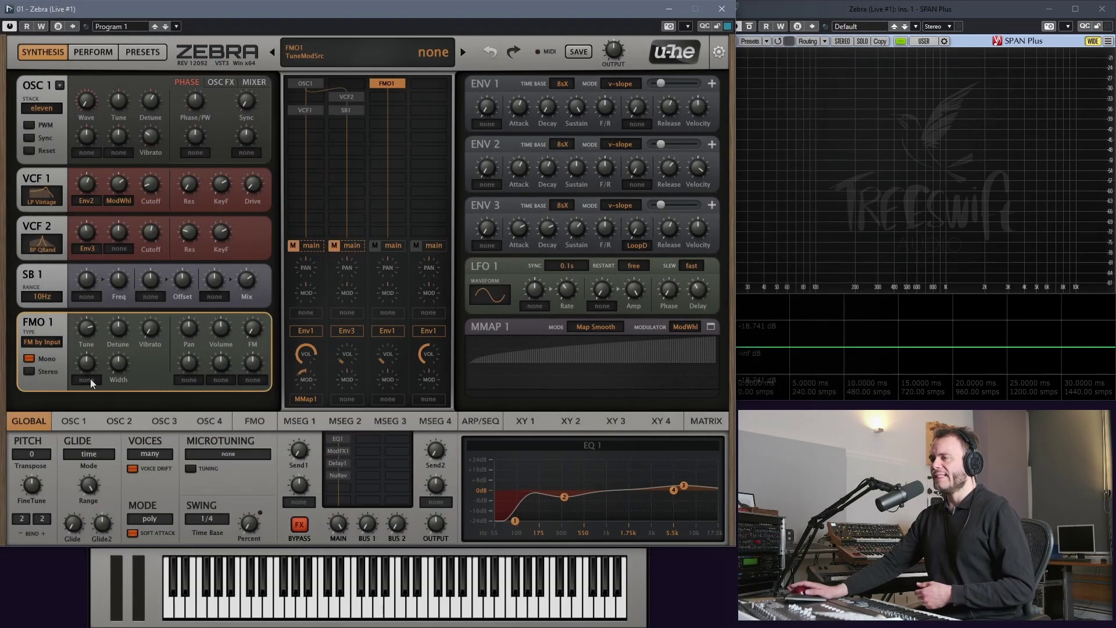
click(90, 378)
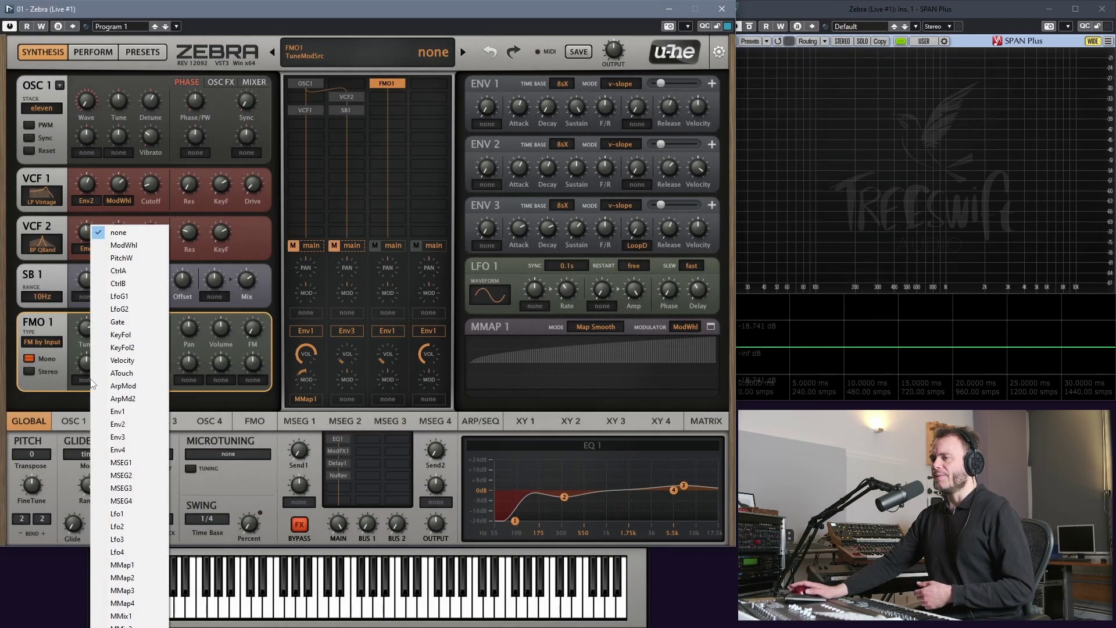
click(131, 539)
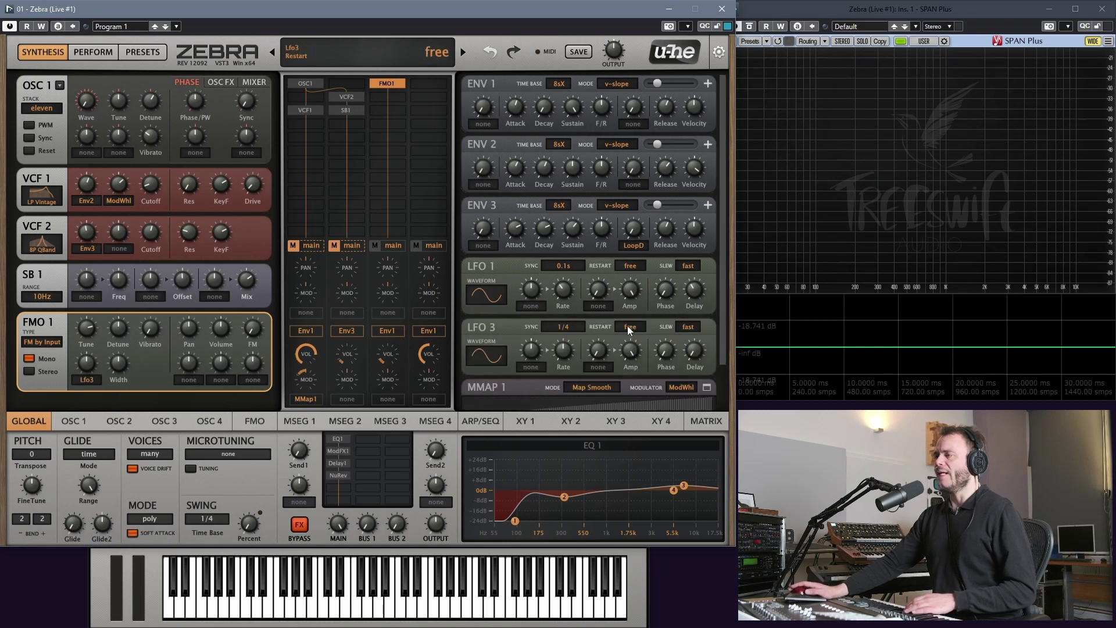
Step: Set LFO 3's waveform to rand hold
scroll(722, 268, down, 2)
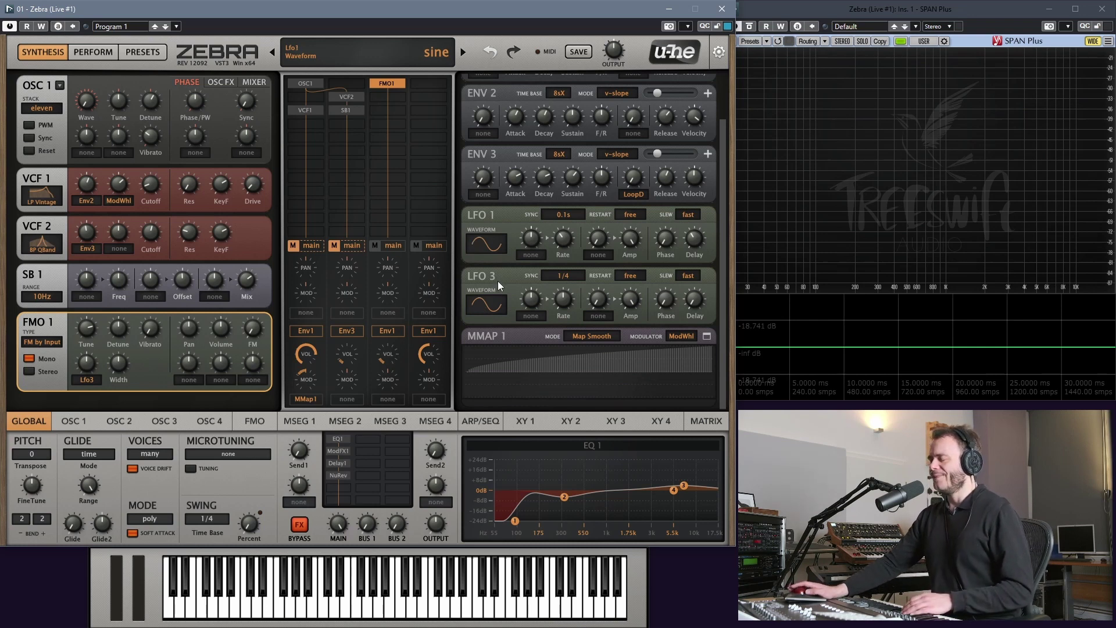
click(499, 304)
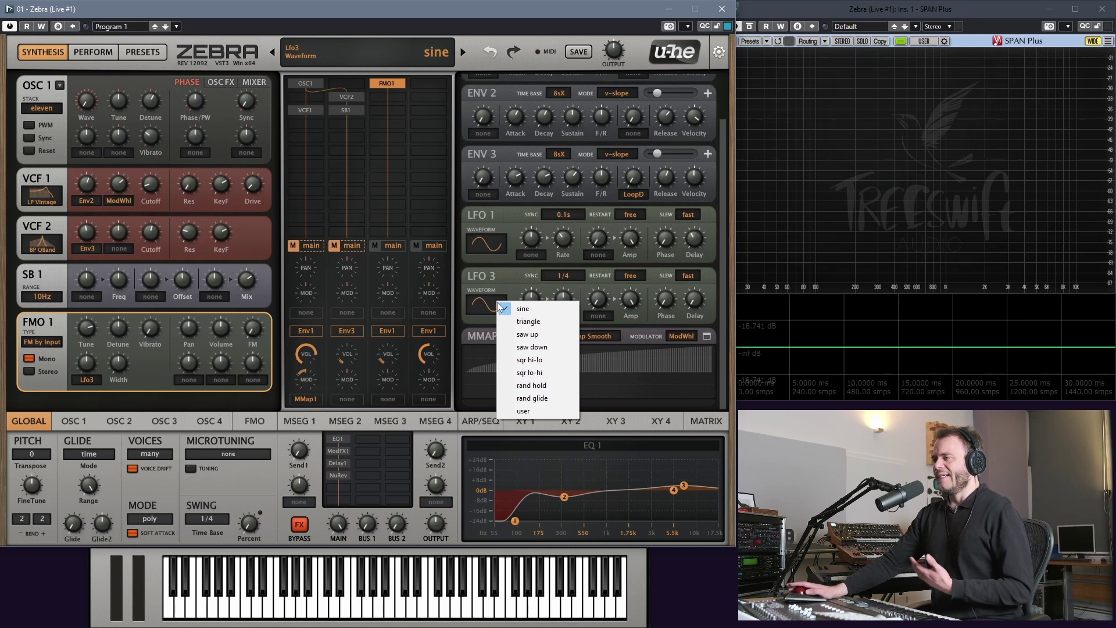
click(556, 385)
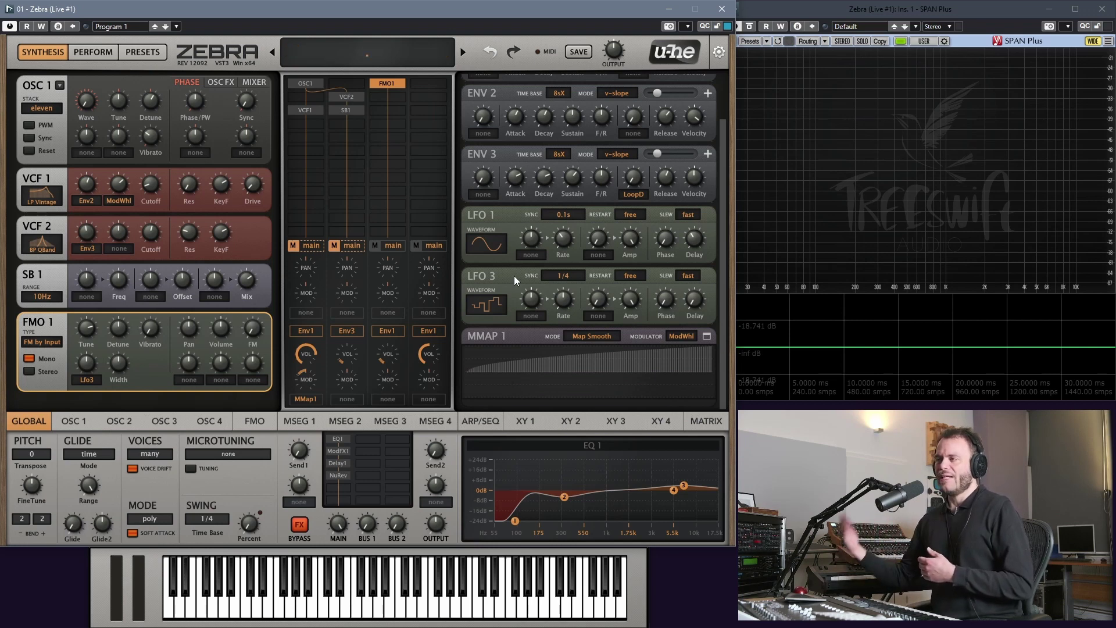
mouse_move(575, 300)
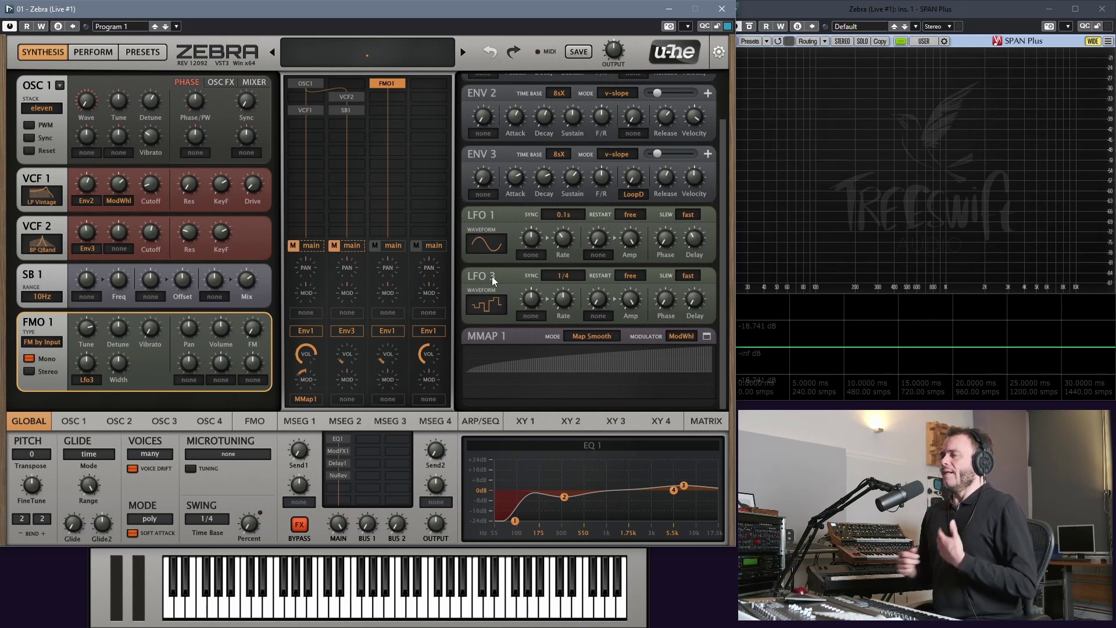
Step: Try the rand glide waveform on LFO 3, then return it to rand hold
click(490, 307)
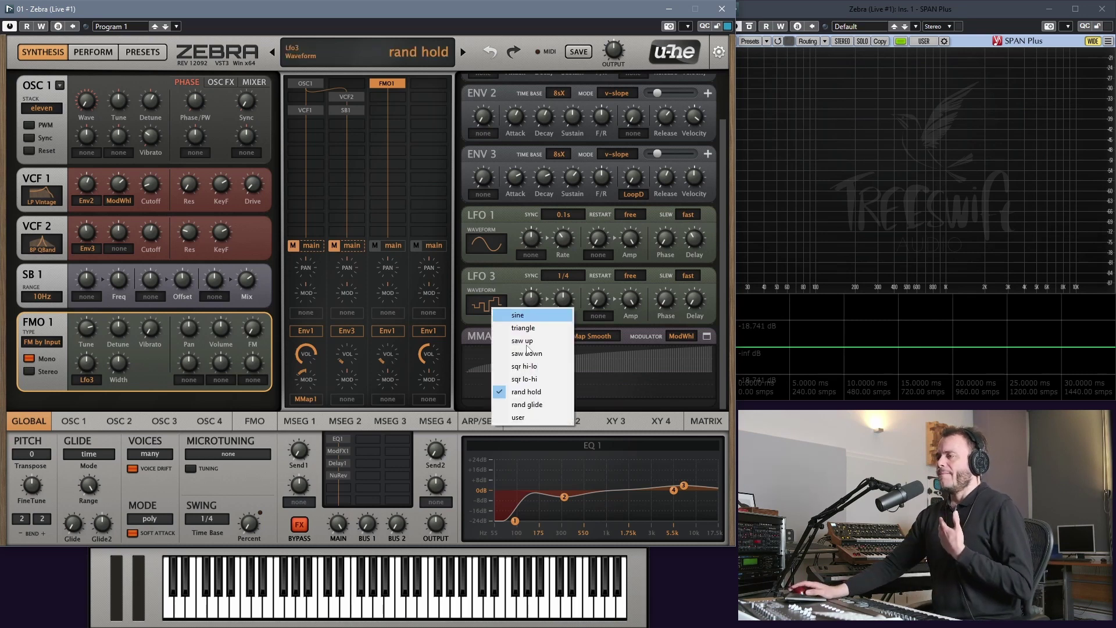
click(550, 403)
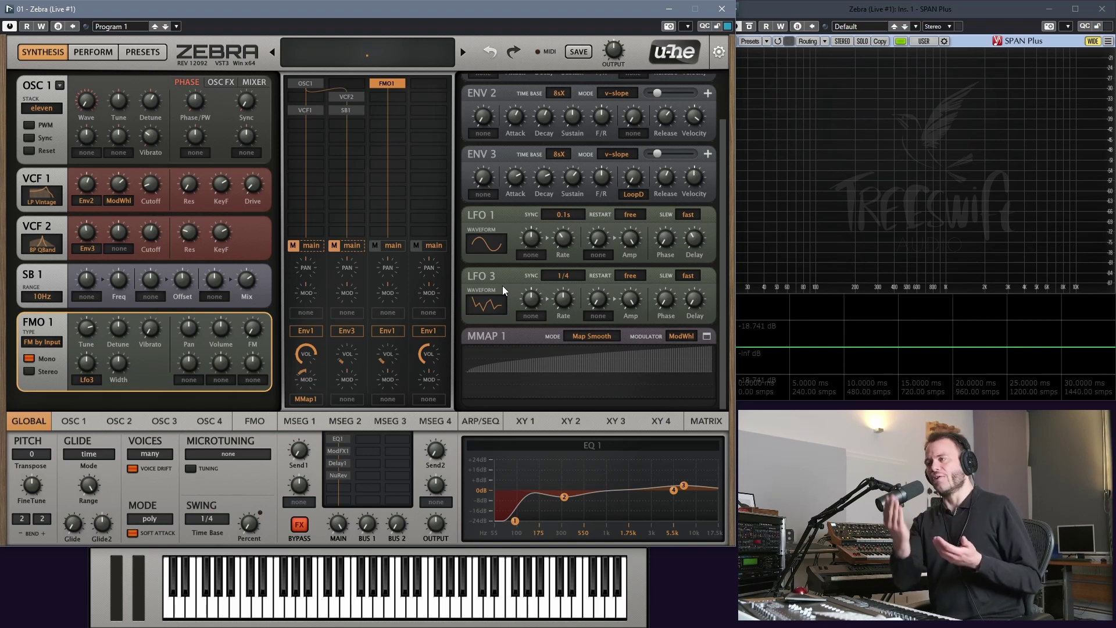
click(477, 304)
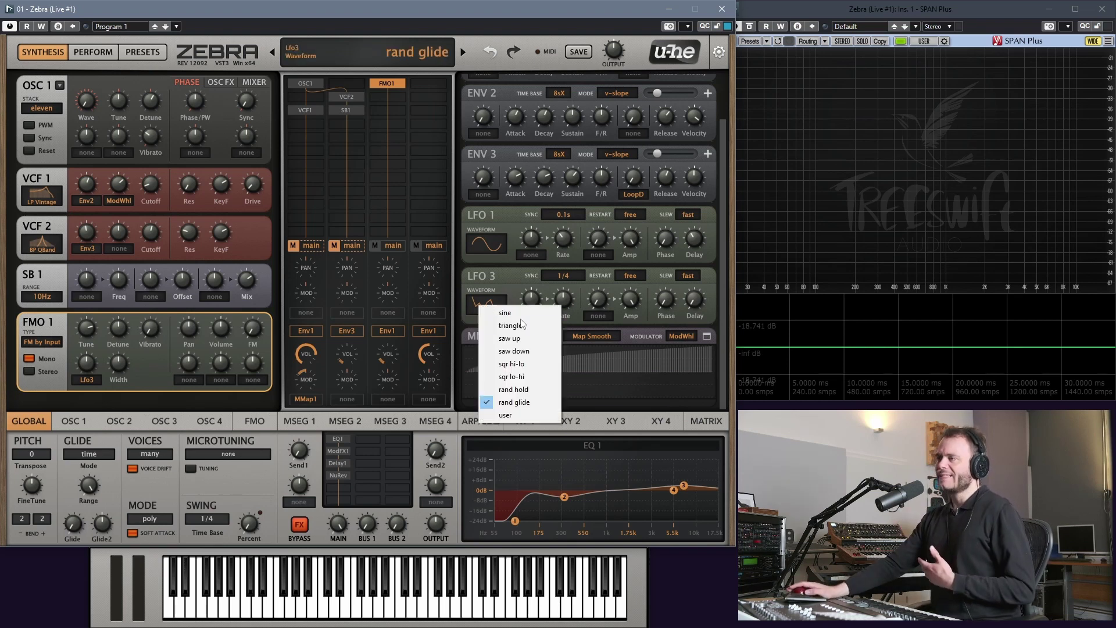
click(539, 391)
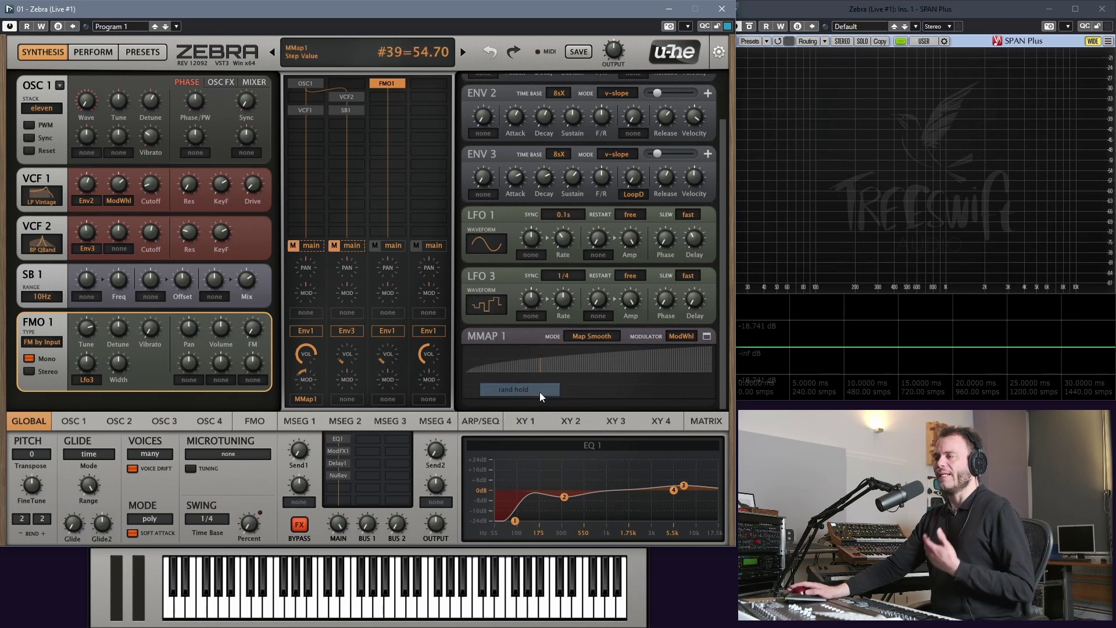
Step: Set LFO 3's sync to 1s
click(468, 319)
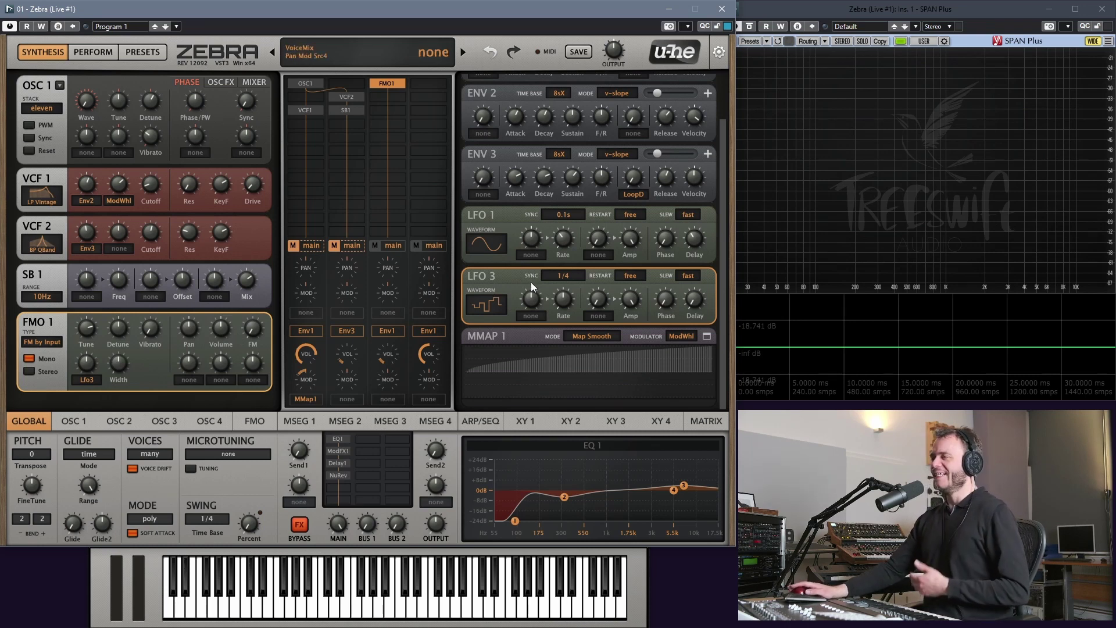
click(565, 277)
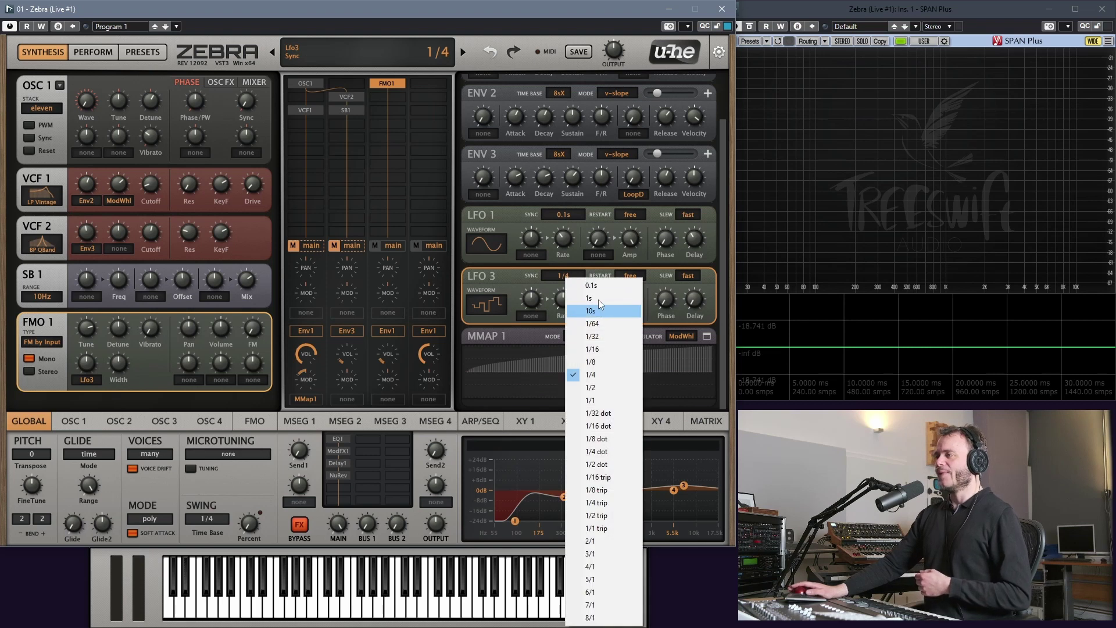
click(600, 299)
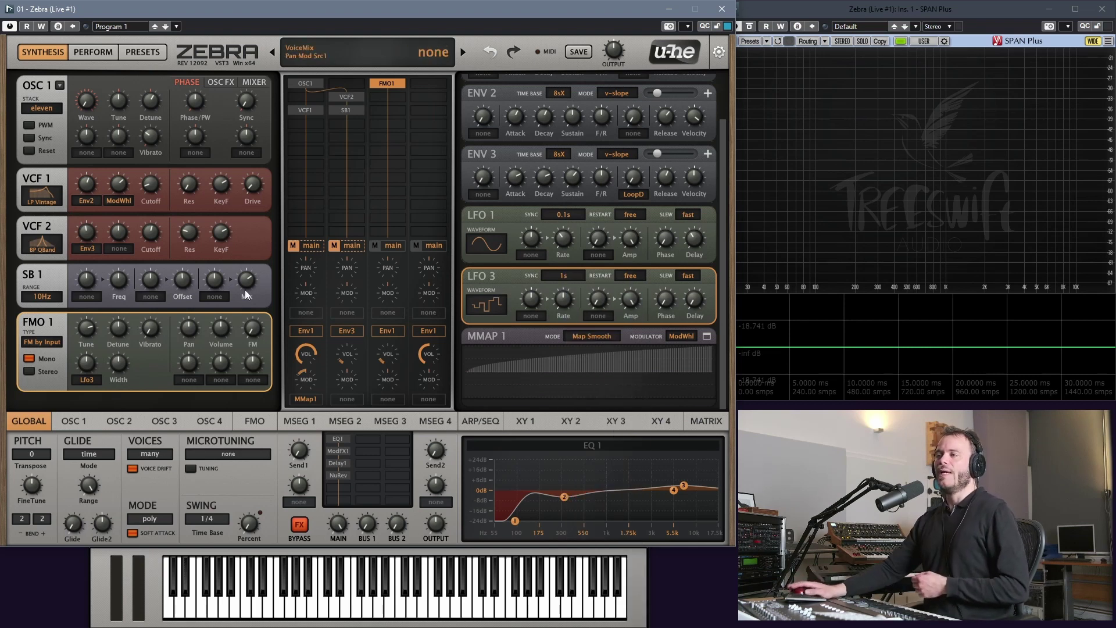
Step: Raise the Lfo3 modulation depth on FMO 1's tune and unmute the first and second lanes
drag(89, 364, 86, 348)
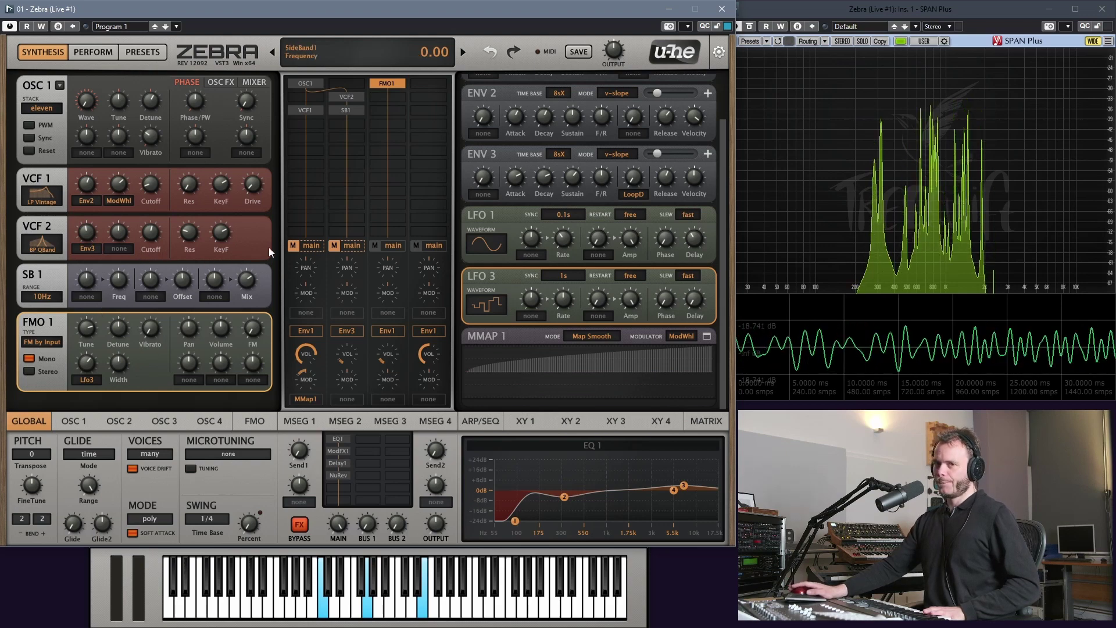
click(333, 245)
click(293, 245)
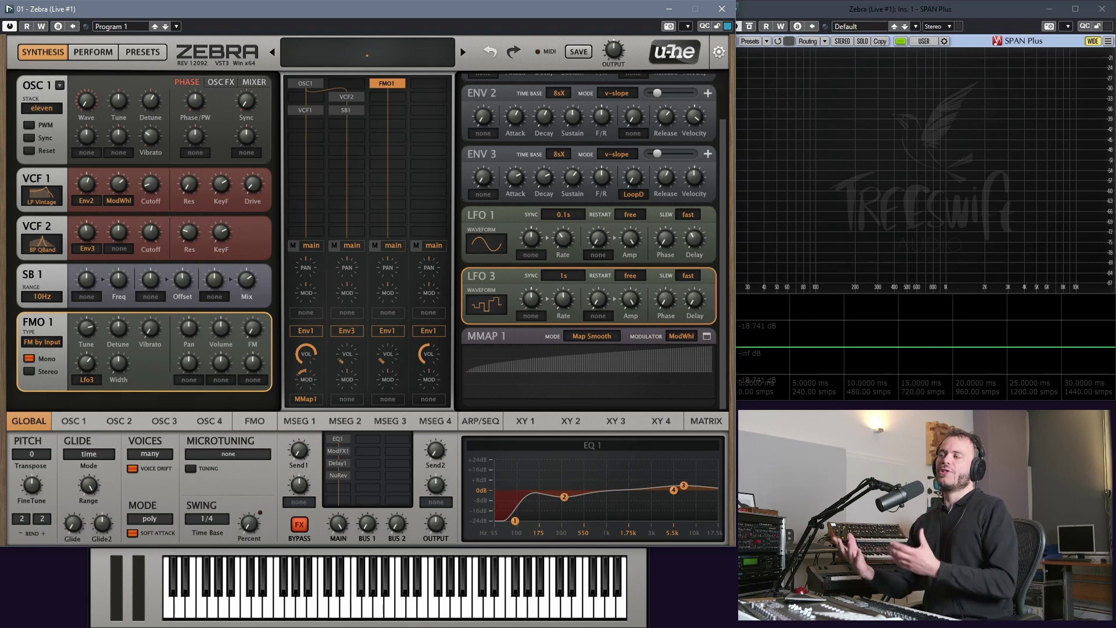
Step: Try redrawing the upper half of the MMap 1 curve freehand and undo the edit
mouse_move(654, 393)
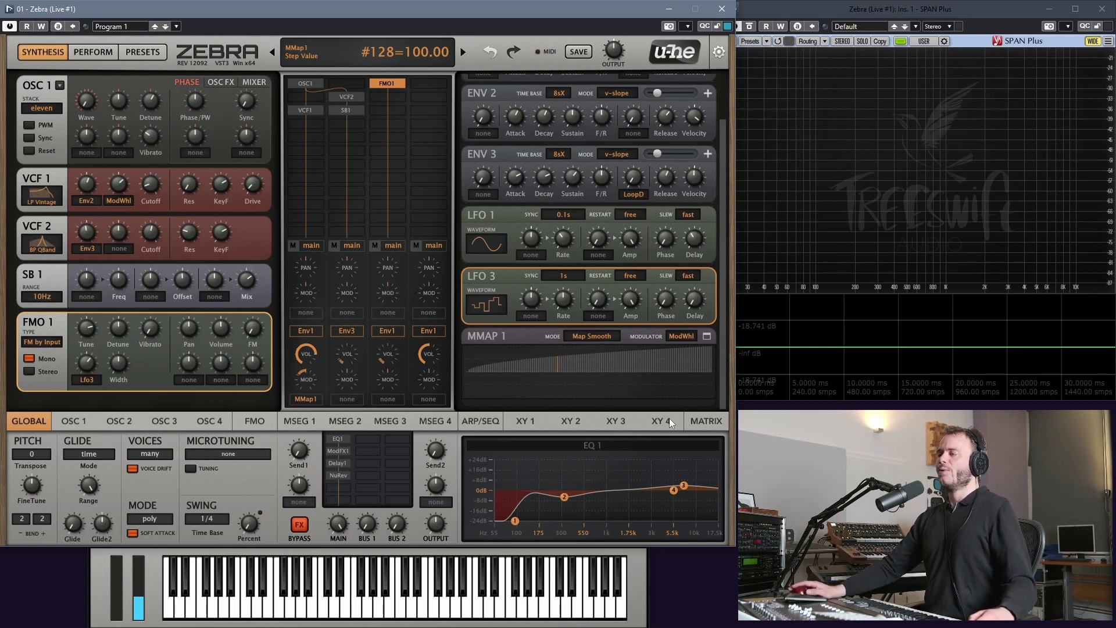
drag(570, 379, 710, 349)
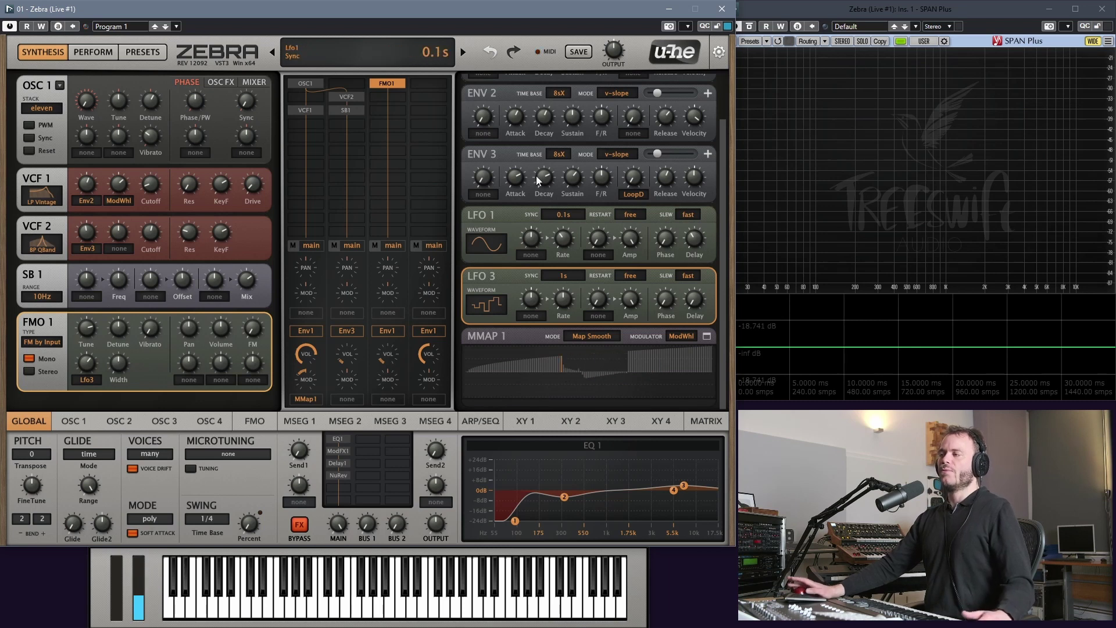
click(489, 54)
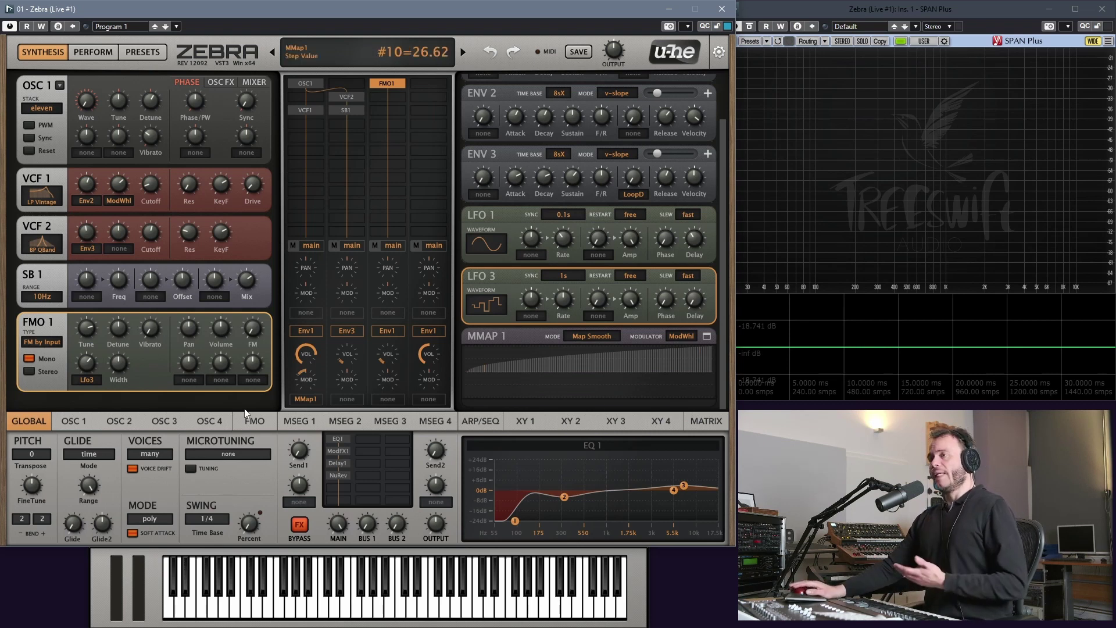
Step: Change FMO 1's tune modulation source to MMap2 and assign Lfo3 as MMap 2's modulator
click(92, 382)
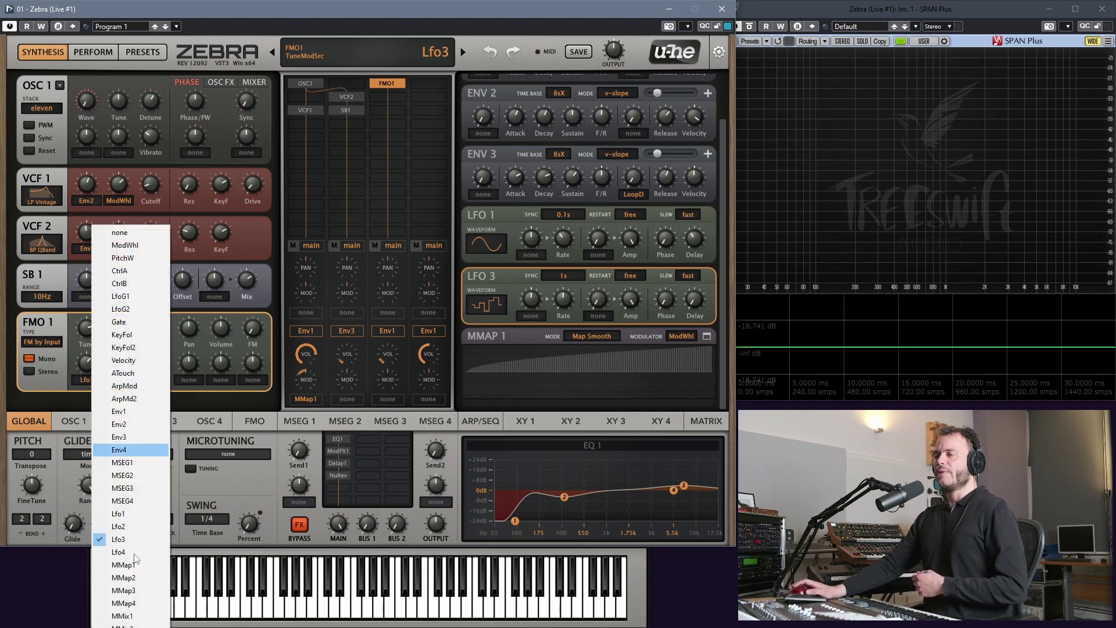
click(144, 577)
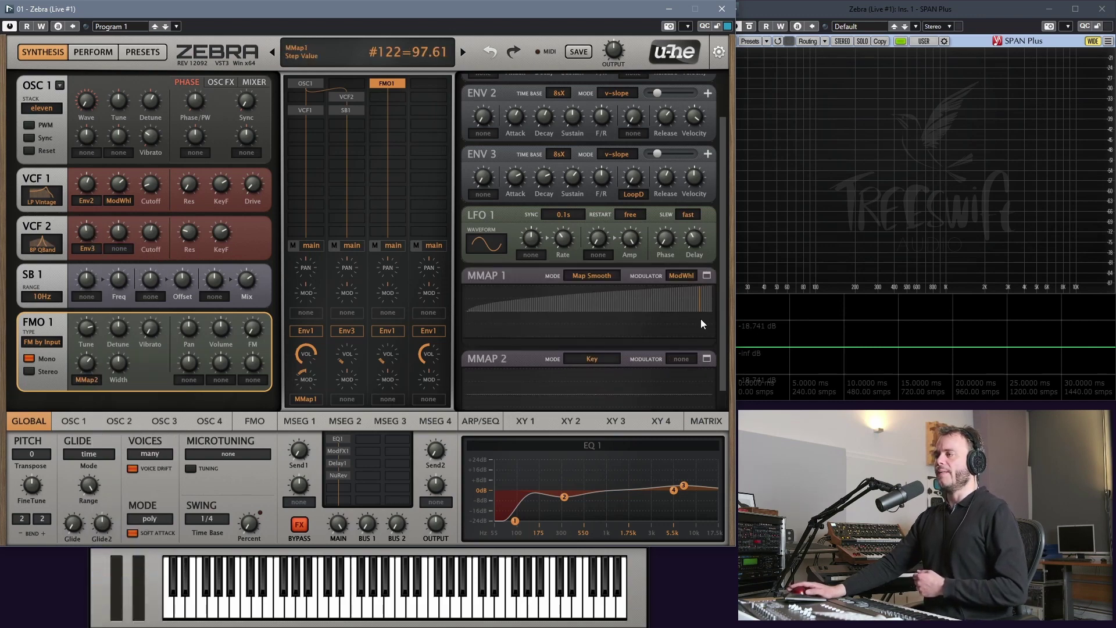
scroll(724, 308, down, 2)
click(685, 336)
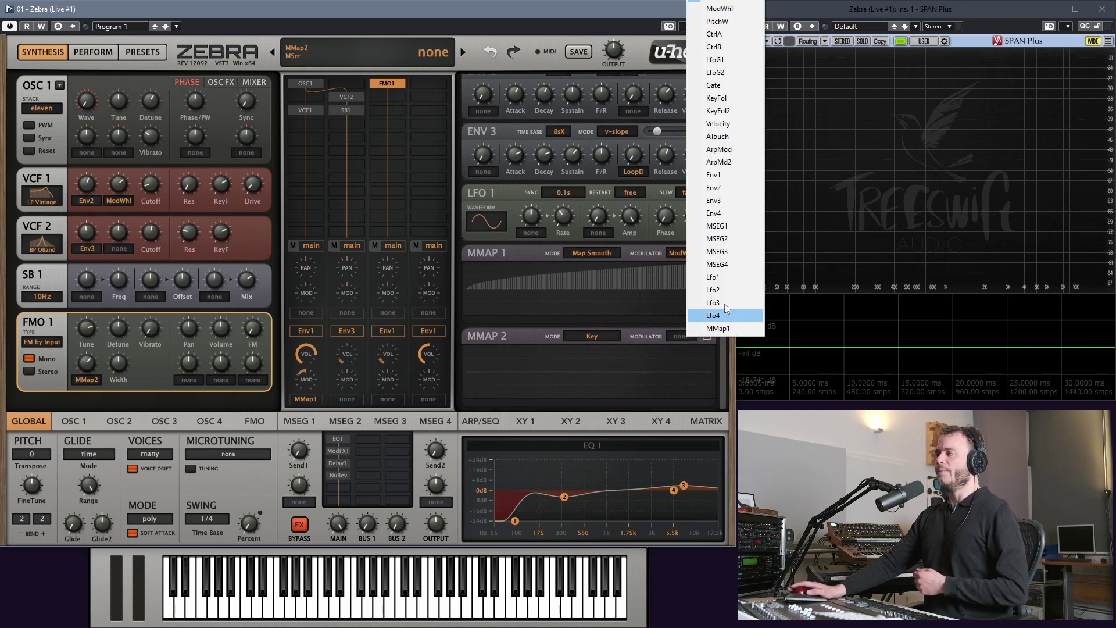
click(721, 302)
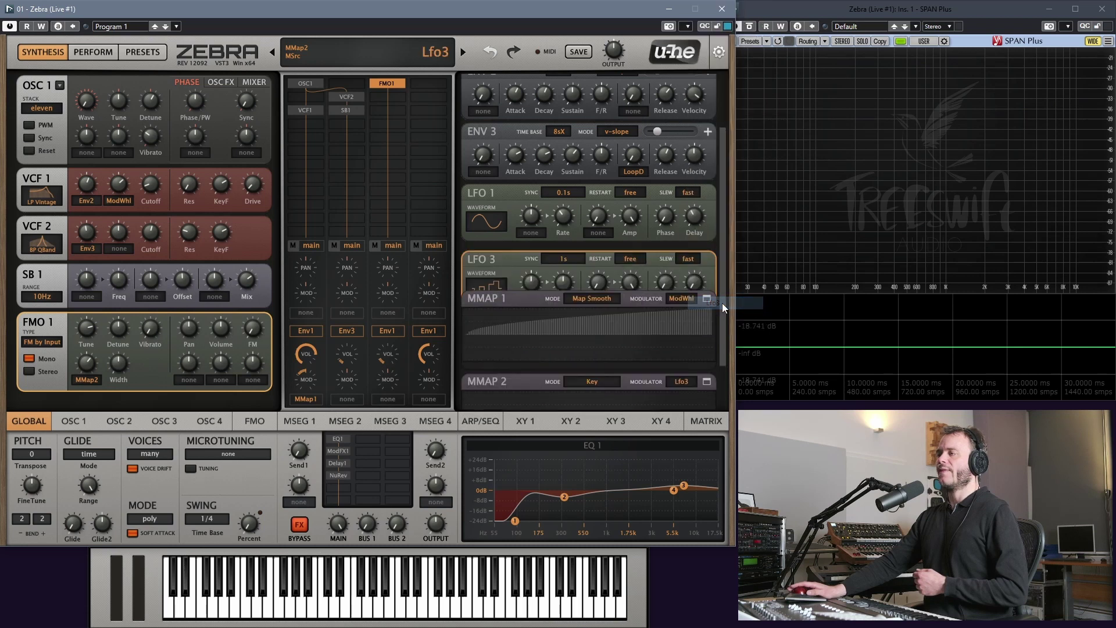
Step: Set MMap 2's mode to Map Quantise
scroll(723, 349, down, 3)
scroll(724, 363, down, 2)
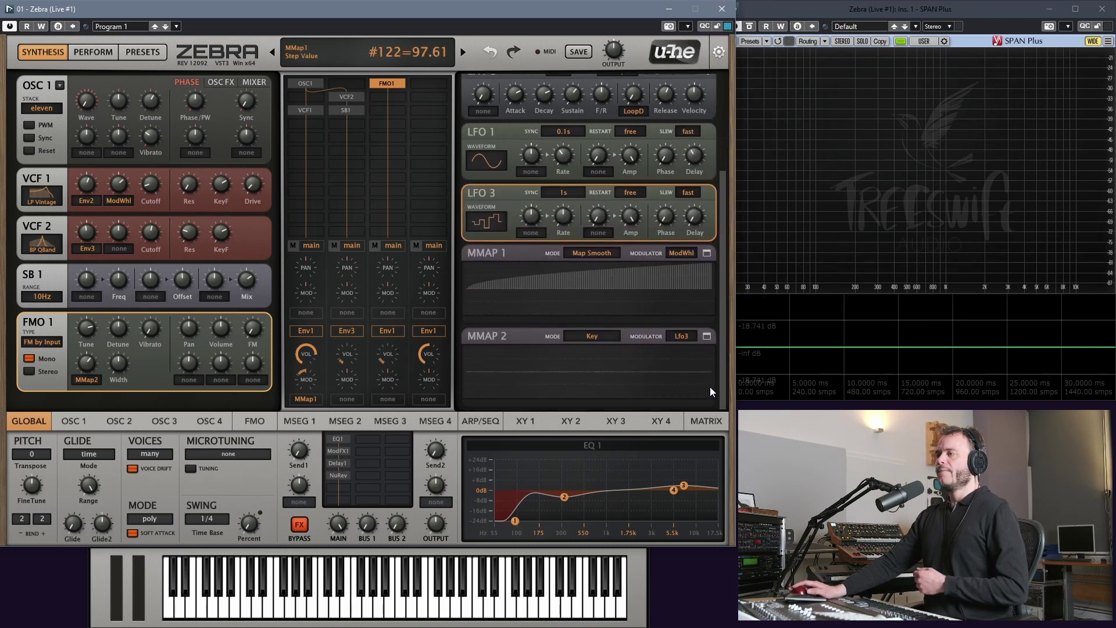
click(597, 337)
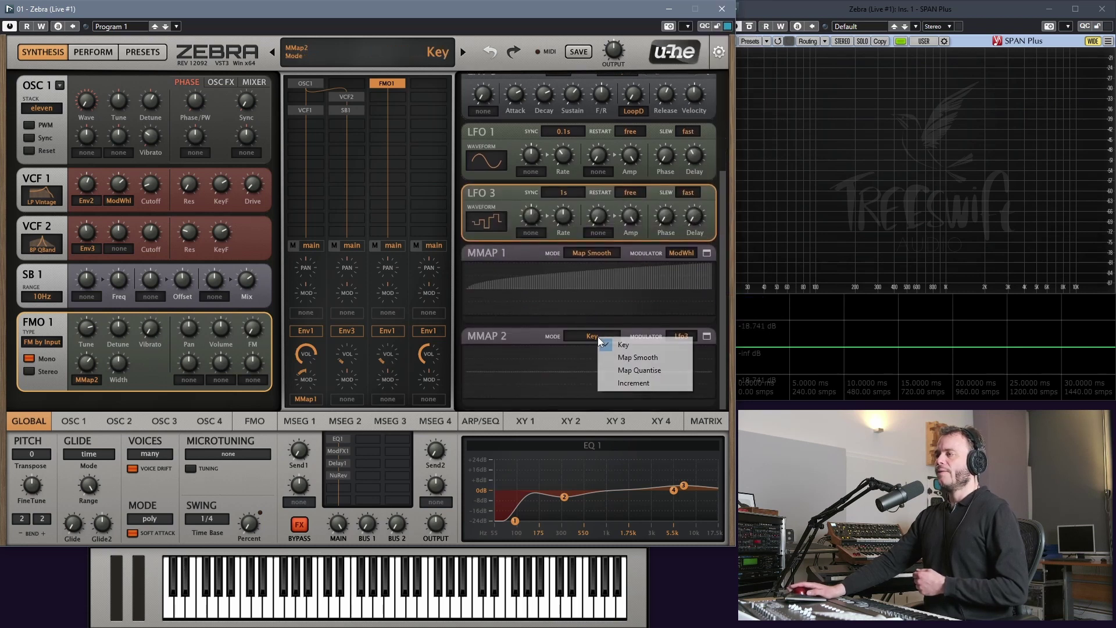
click(667, 372)
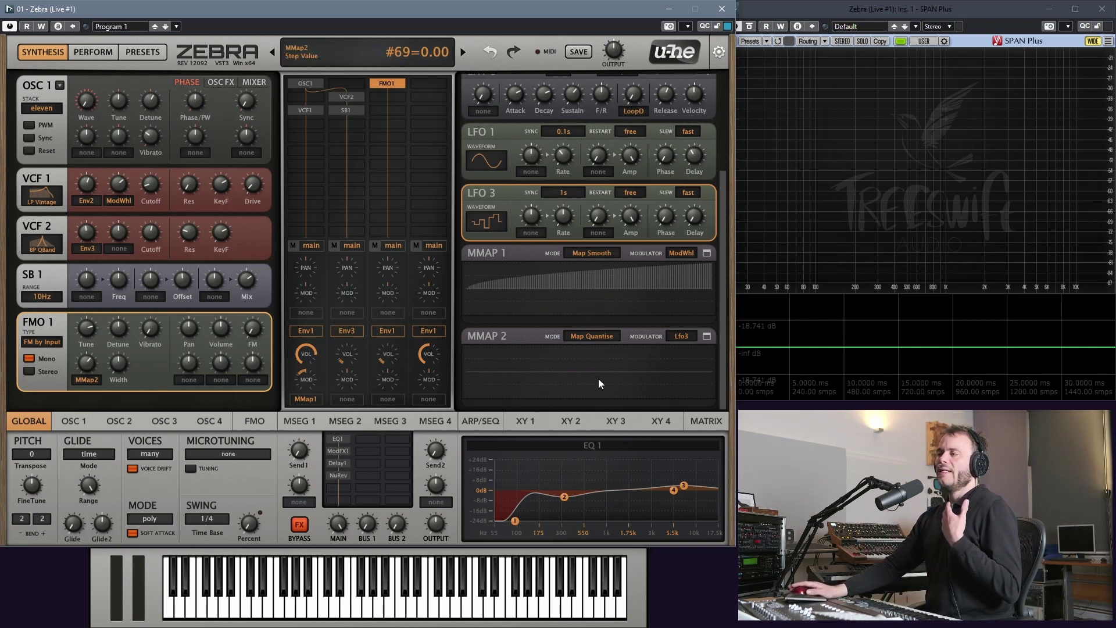
Step: Set MMap 2 to 4 steps with the first step's value at 0.00
right_click(583, 356)
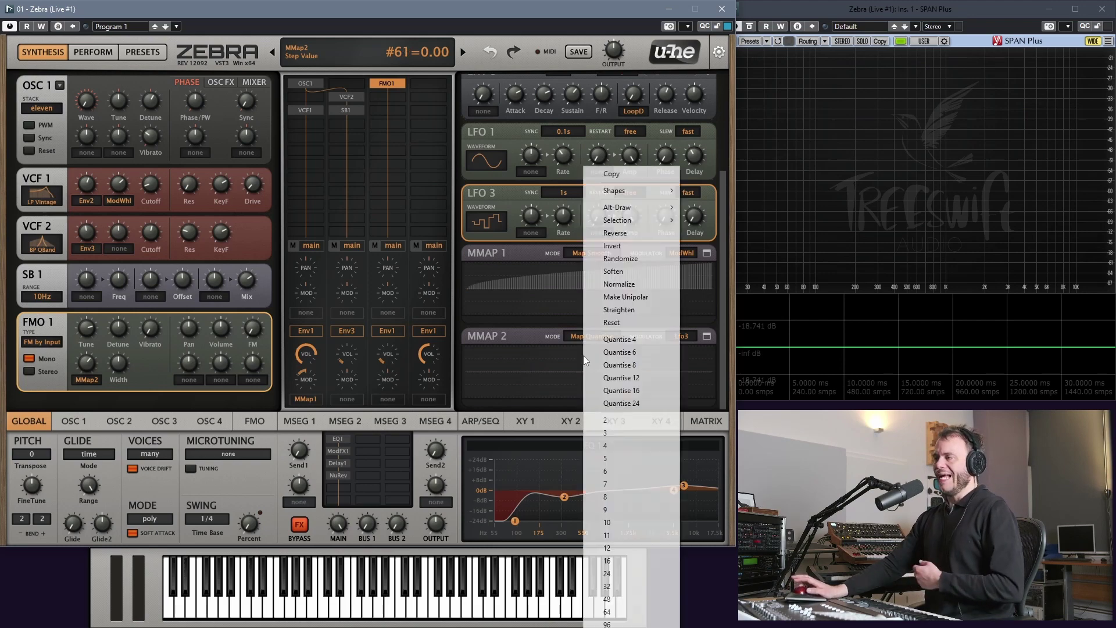
click(614, 445)
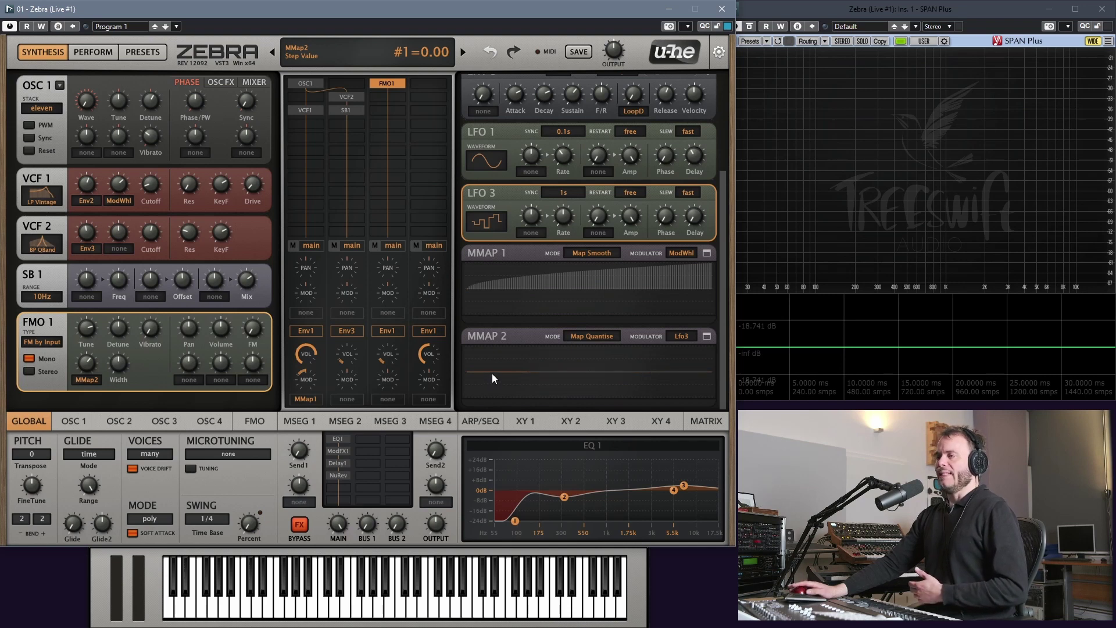
mouse_move(493, 373)
mouse_down()
mouse_move(492, 405)
mouse_move(489, 319)
mouse_move(496, 372)
mouse_up()
mouse_move(1030, 306)
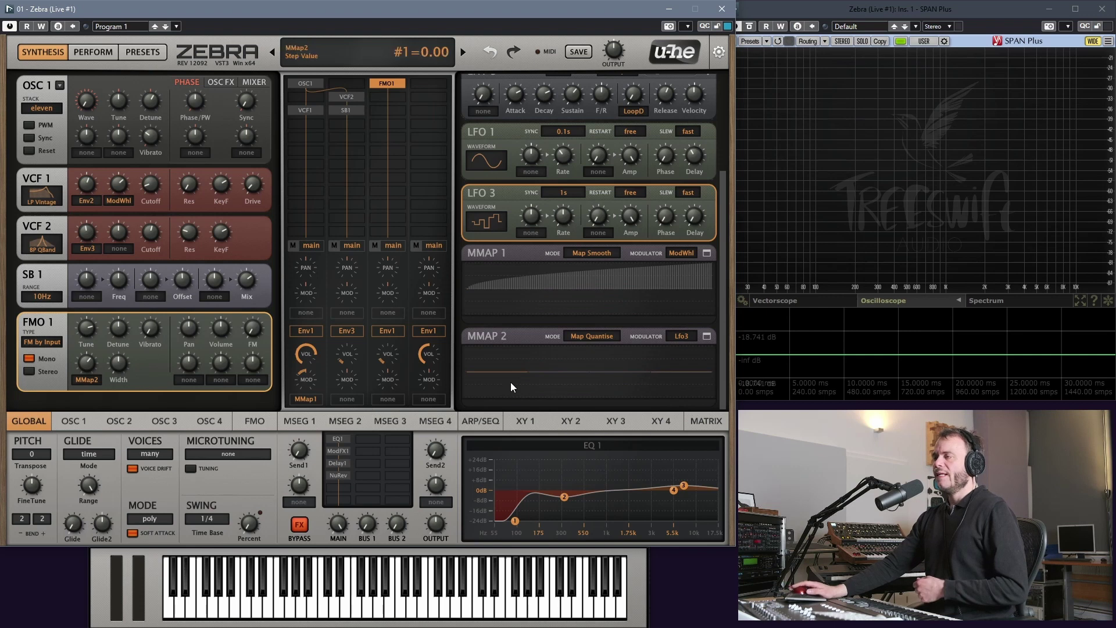
Step: Try MMap 2's first step at 100.00 and at -100.00, and return it to 0.00
mouse_move(504, 370)
mouse_down()
mouse_move(501, 345)
mouse_move(504, 354)
mouse_up()
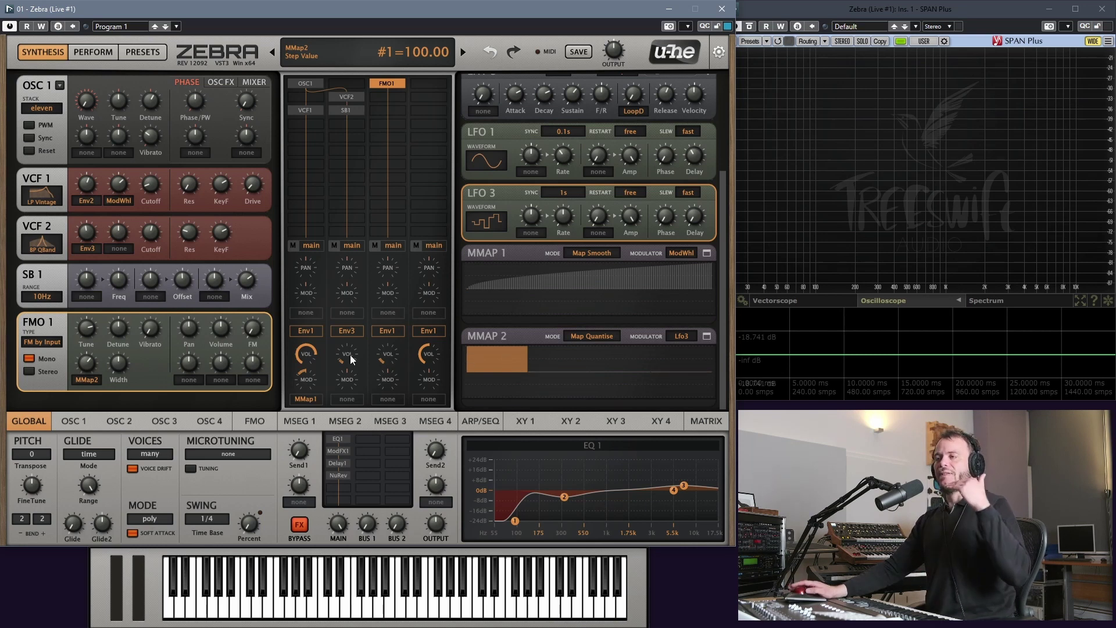
drag(515, 370, 505, 413)
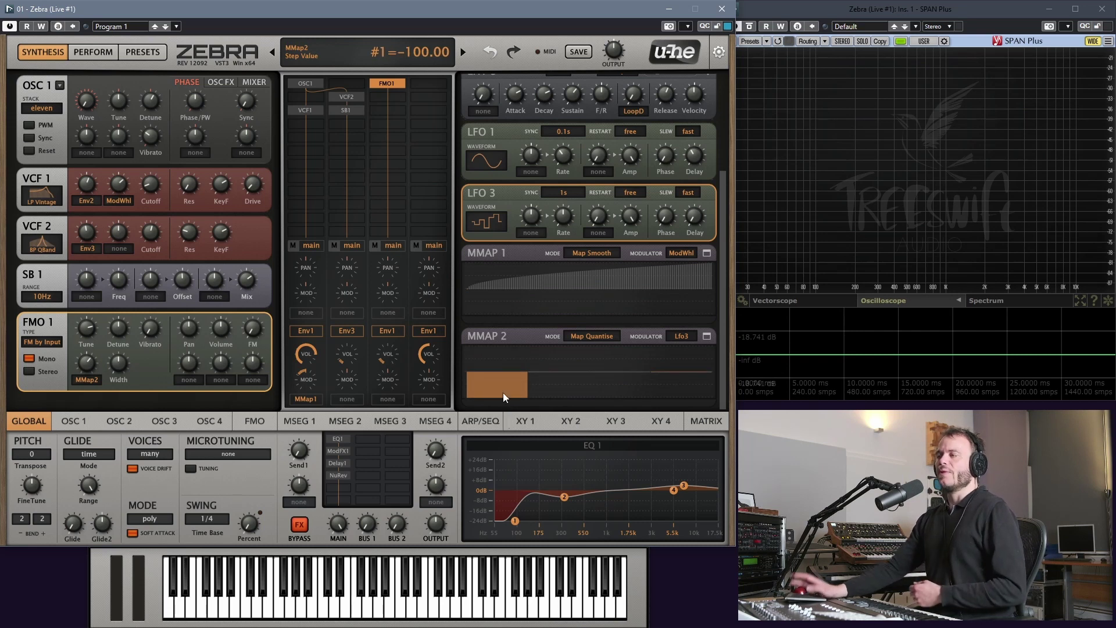
mouse_move(501, 388)
mouse_down()
mouse_move(505, 360)
mouse_move(502, 372)
mouse_up()
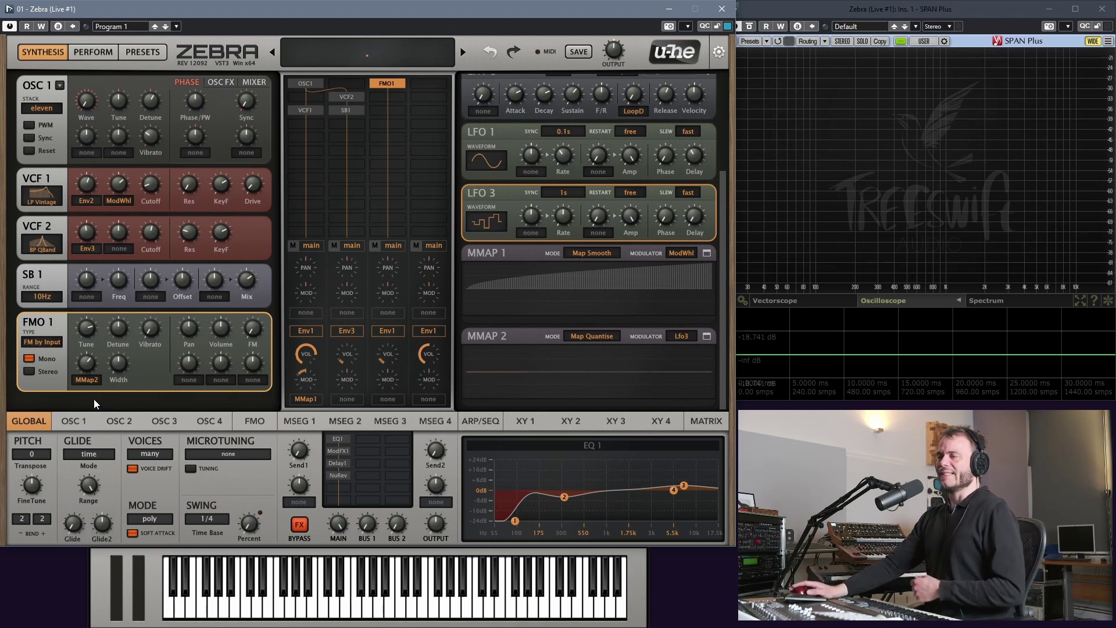
Step: Raise FMO 1's tune modulation depth and shape MMap 2's steps 2 to 4 into a rising staircase, with step 3 at 50.00
mouse_move(91, 365)
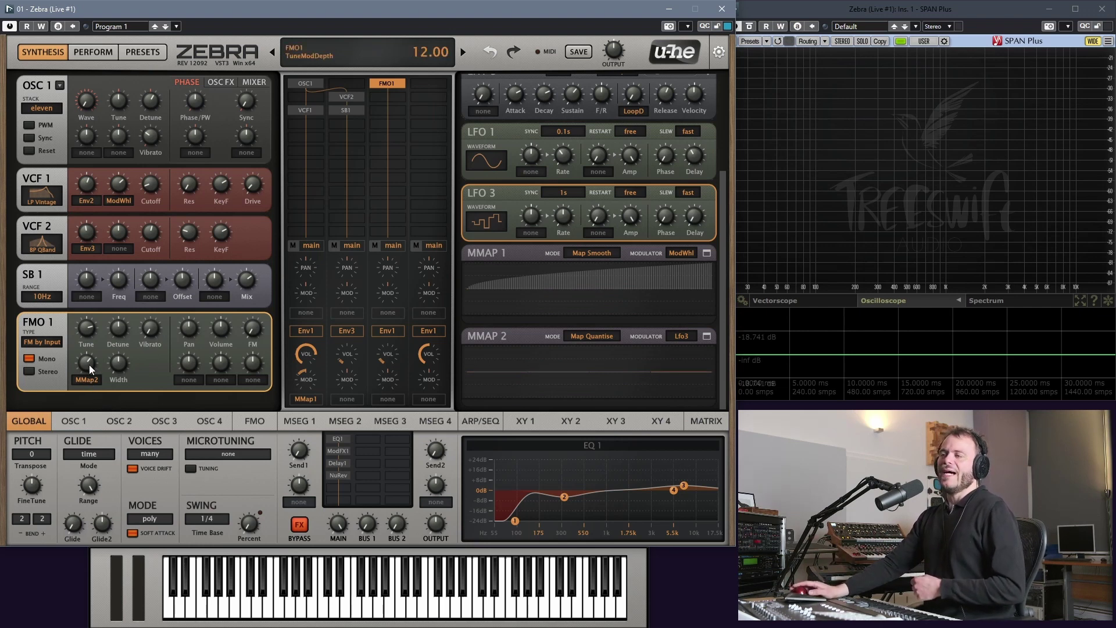
drag(89, 365, 92, 292)
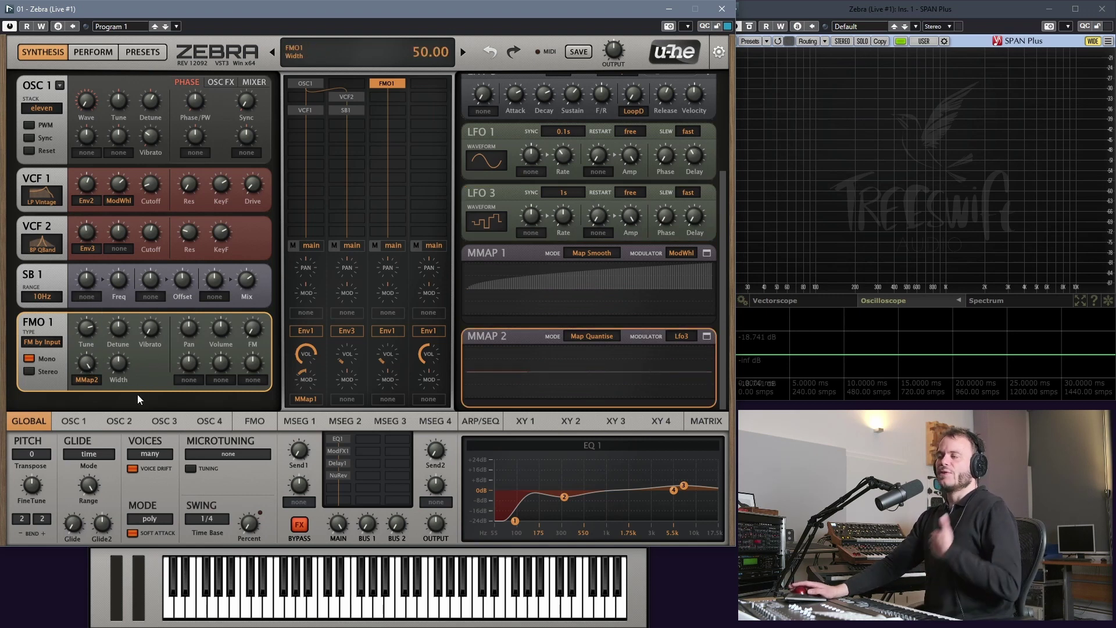
click(622, 358)
drag(622, 358, 619, 359)
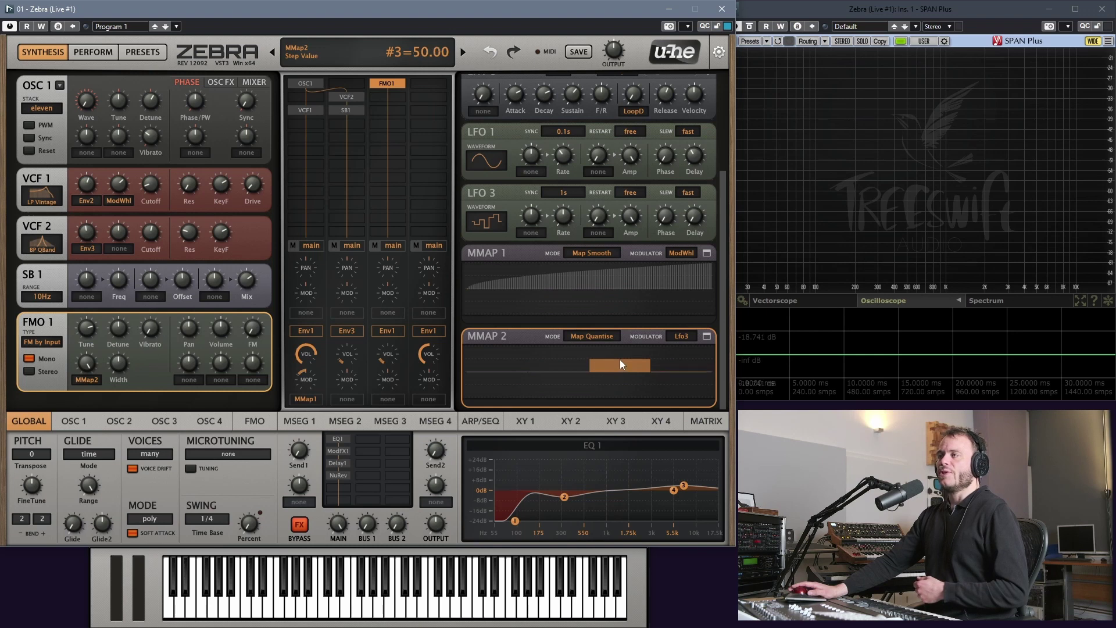
drag(676, 360, 672, 353)
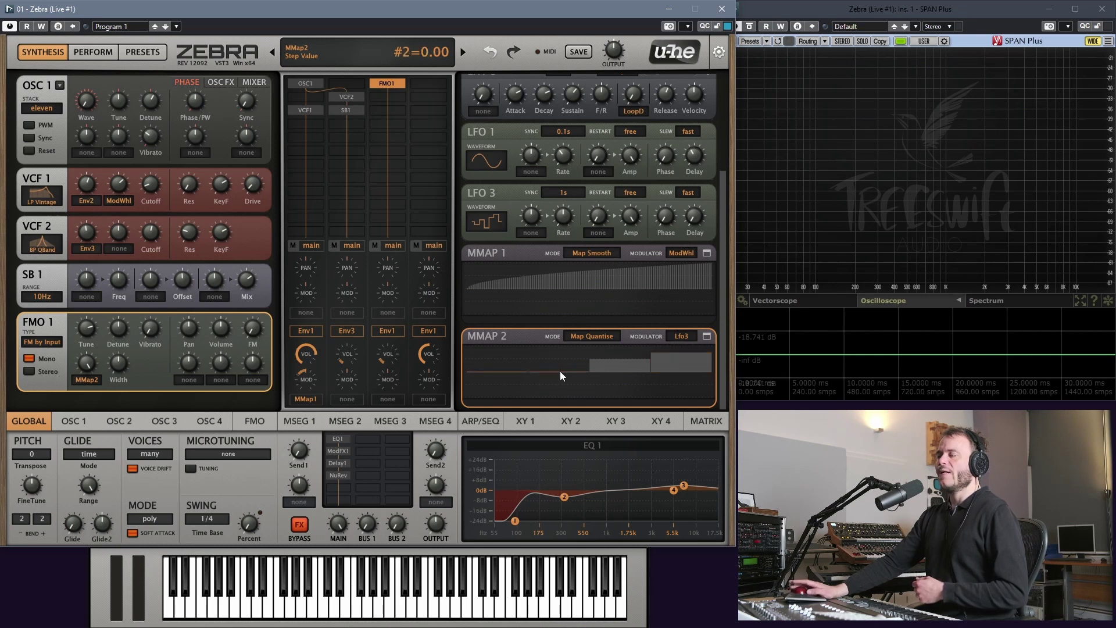
drag(560, 365, 562, 365)
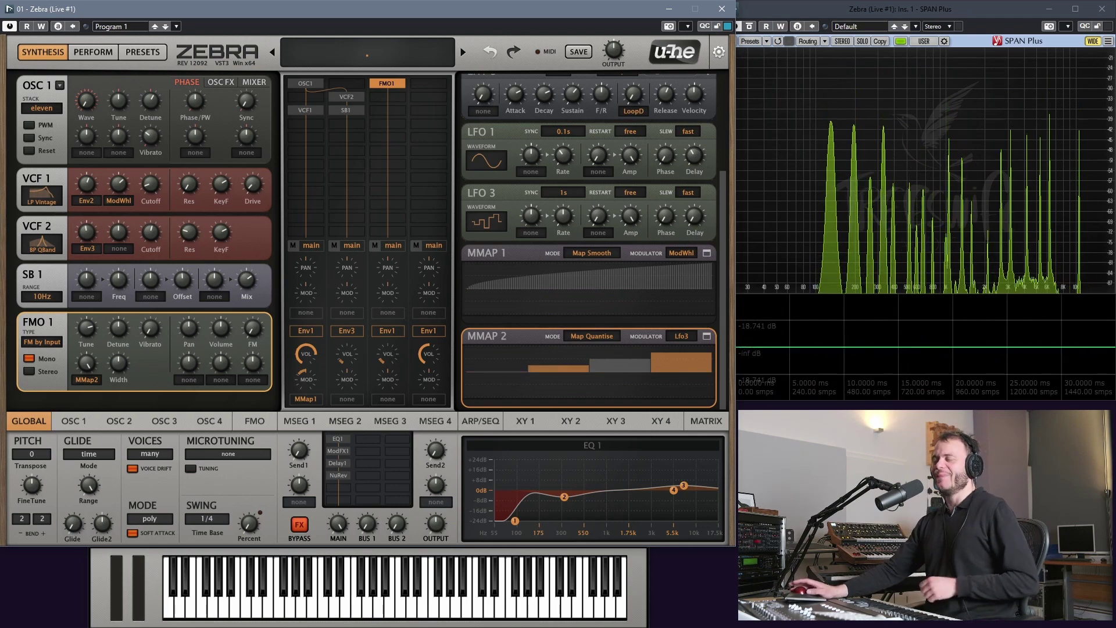
Step: Try Lfo3 directly as FMO 1's tune modulation source with a depth of 11.50, and undo both changes
click(90, 381)
click(116, 539)
drag(86, 362, 88, 417)
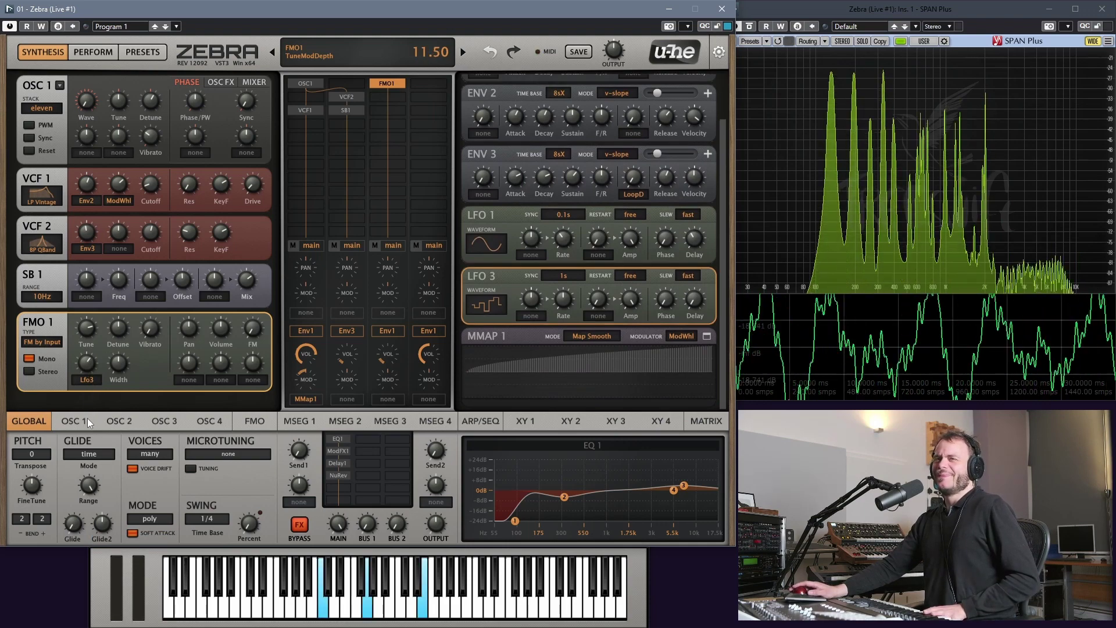
click(494, 51)
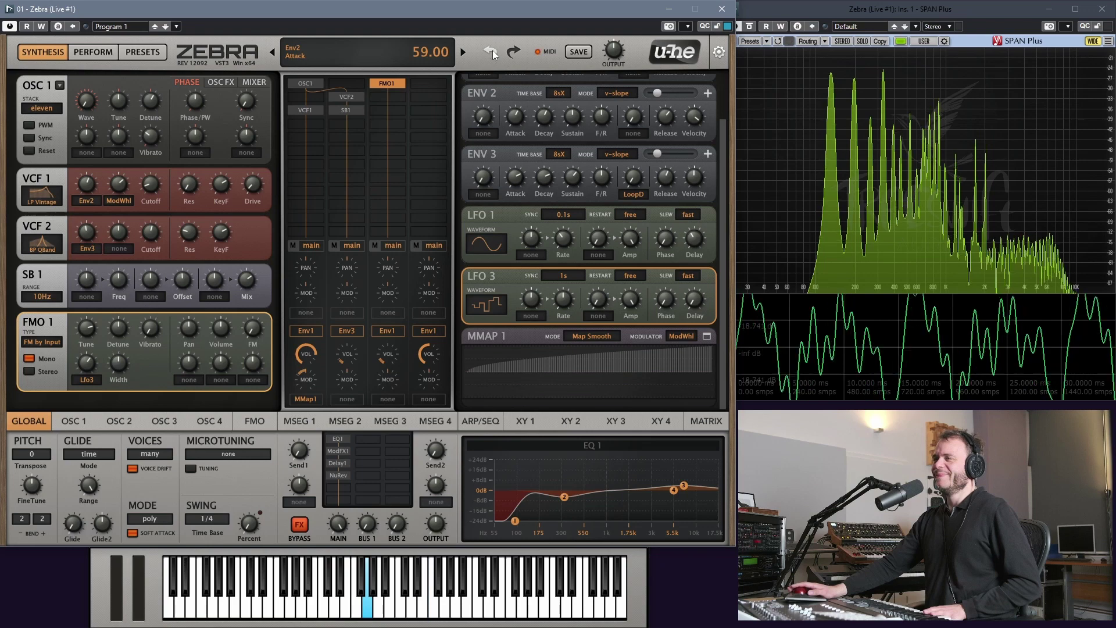
click(493, 51)
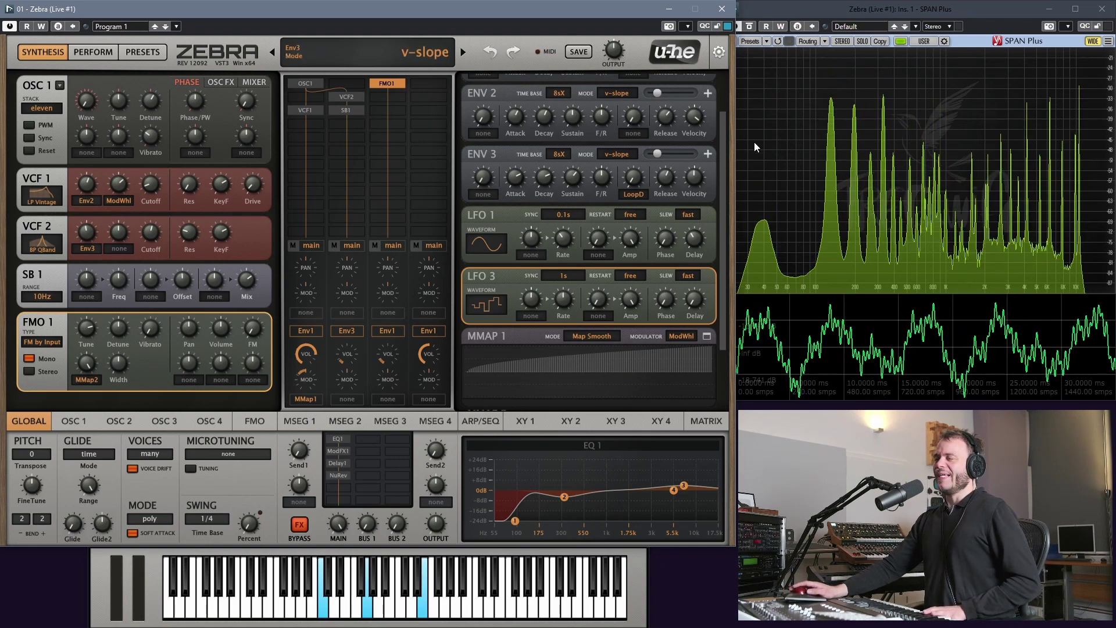
drag(724, 159, 720, 265)
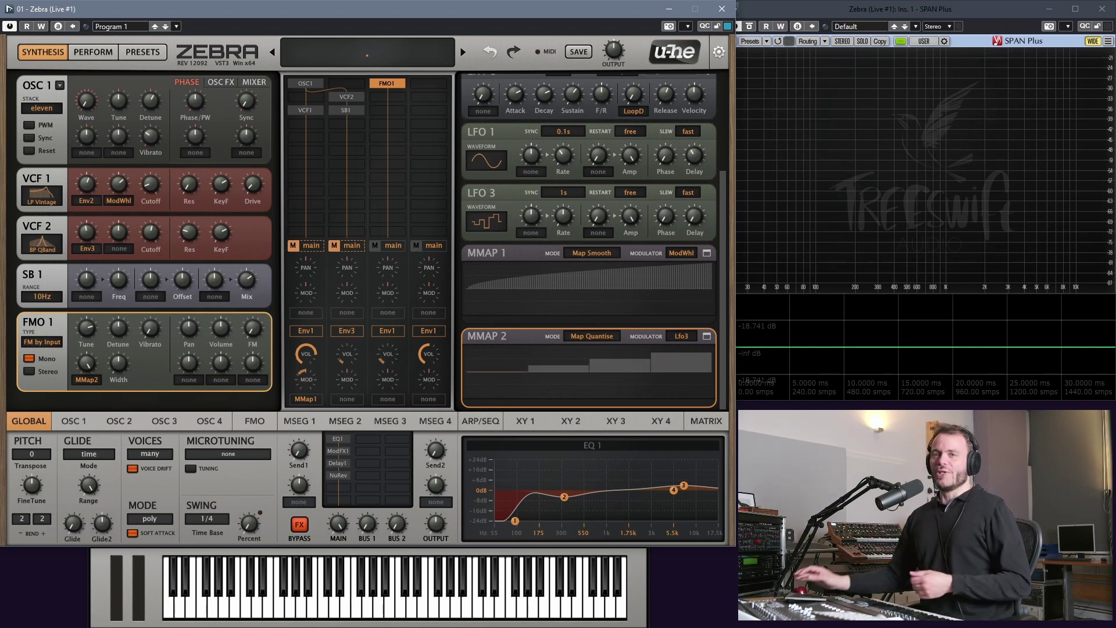
drag(720, 200, 723, 92)
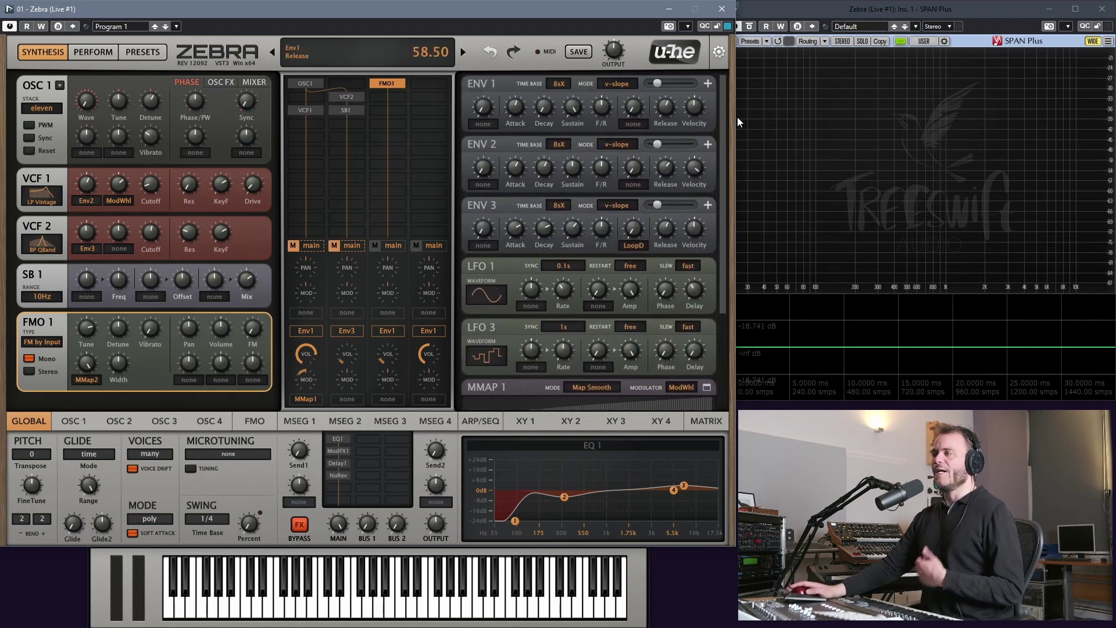
drag(723, 124, 721, 235)
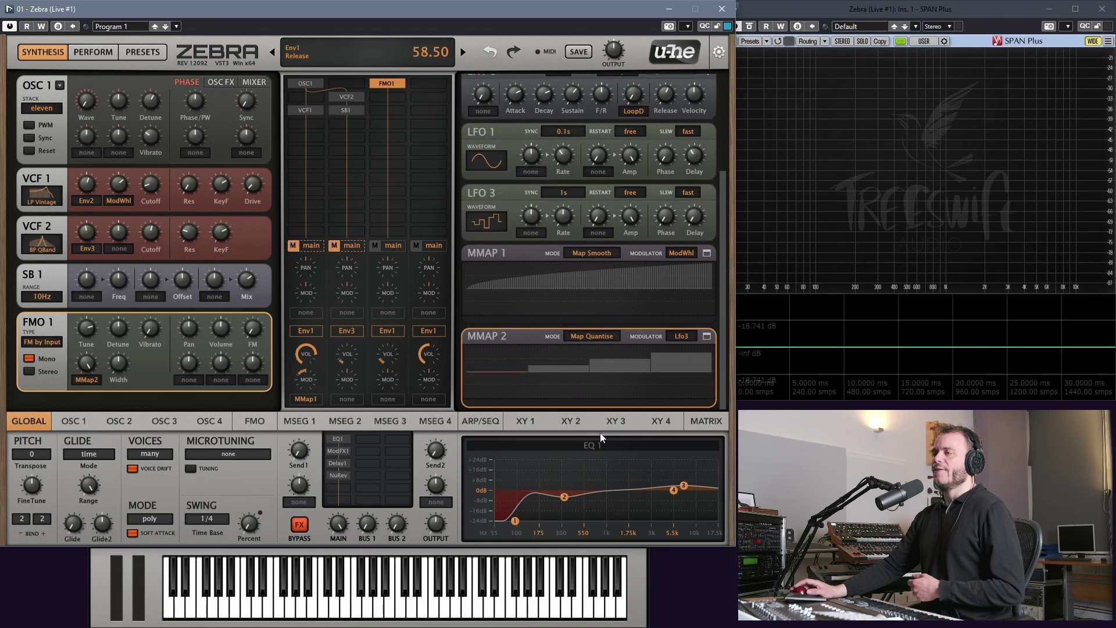
click(299, 421)
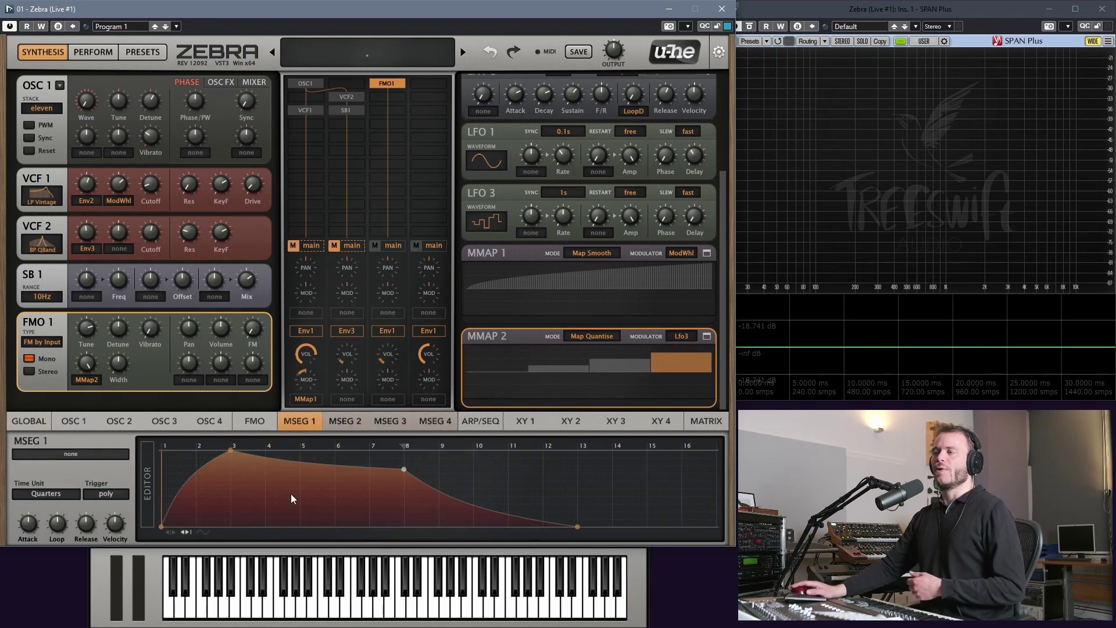
click(26, 419)
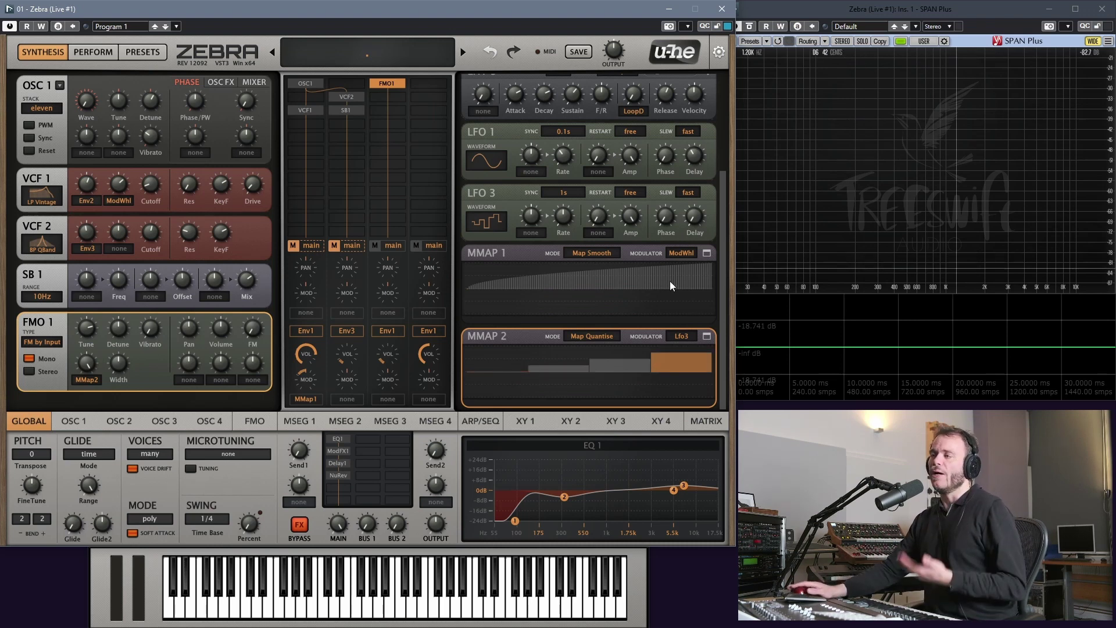
Step: Assign Lfo4 as FMO 1's volume modulation source and adjust the oscillator's volume and its modulation depth
click(224, 379)
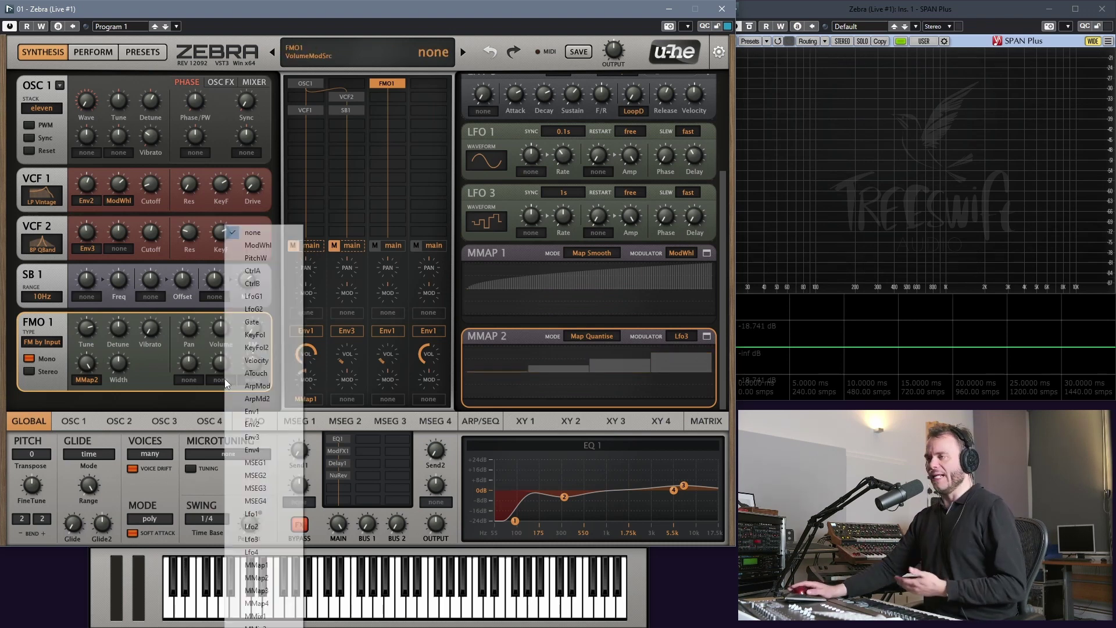
click(257, 553)
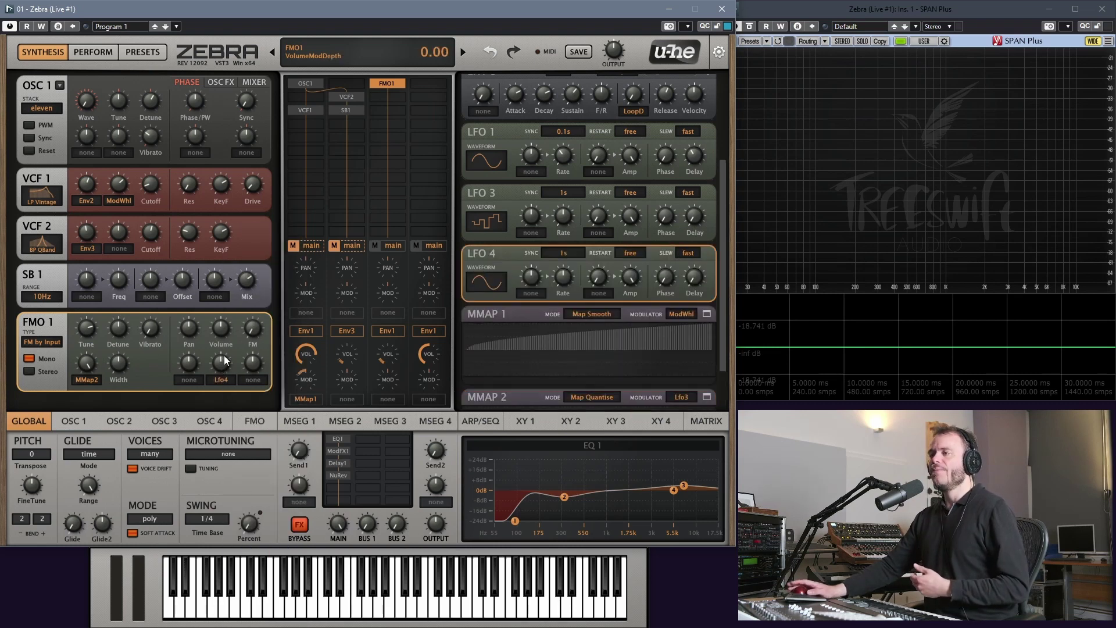
mouse_move(224, 329)
mouse_down()
mouse_move(226, 373)
mouse_move(228, 325)
mouse_up()
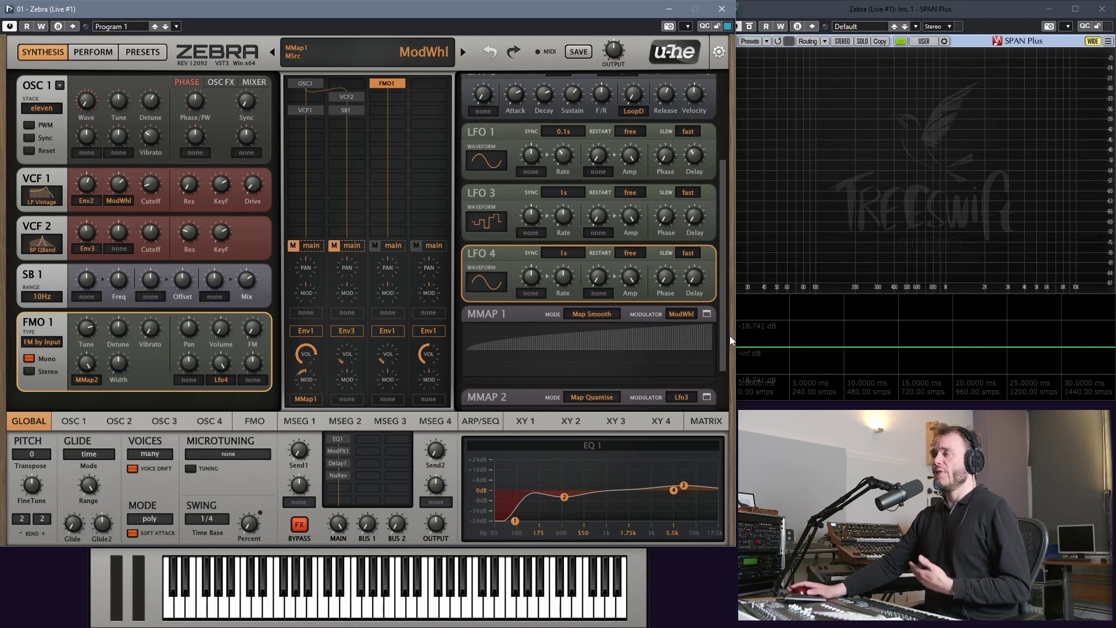
Step: Set LFO 4's waveform to saw down
drag(720, 337, 721, 388)
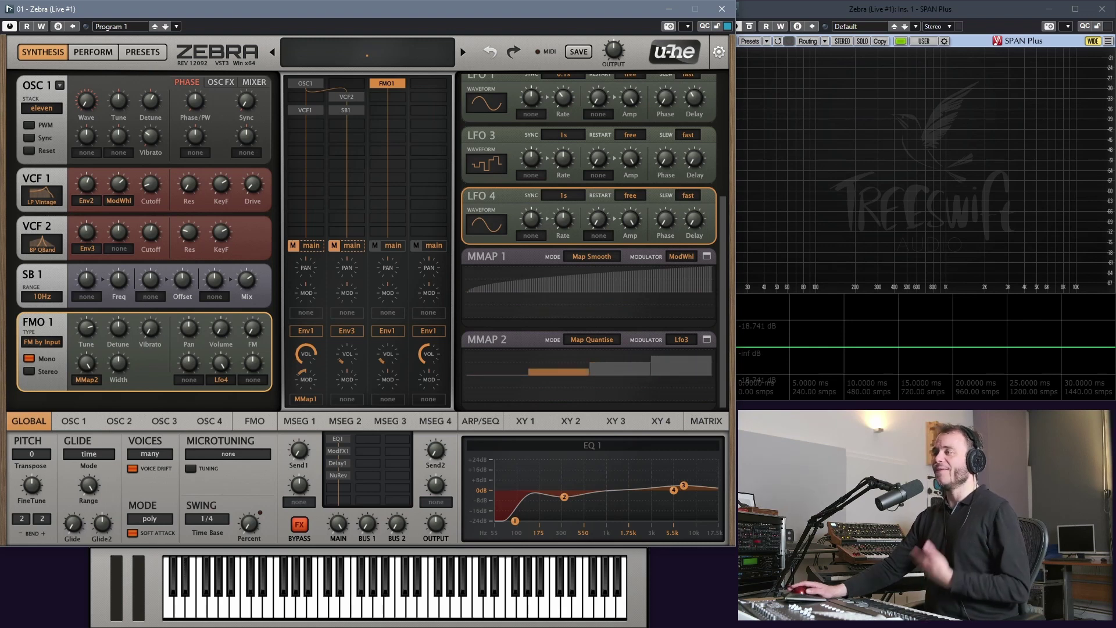
click(492, 232)
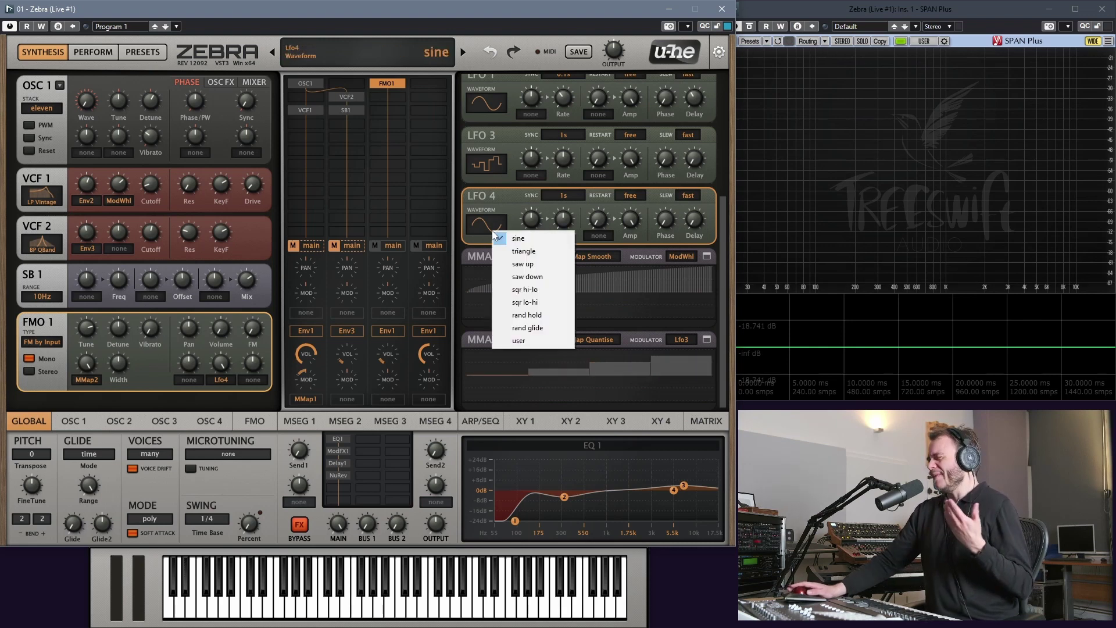
click(531, 277)
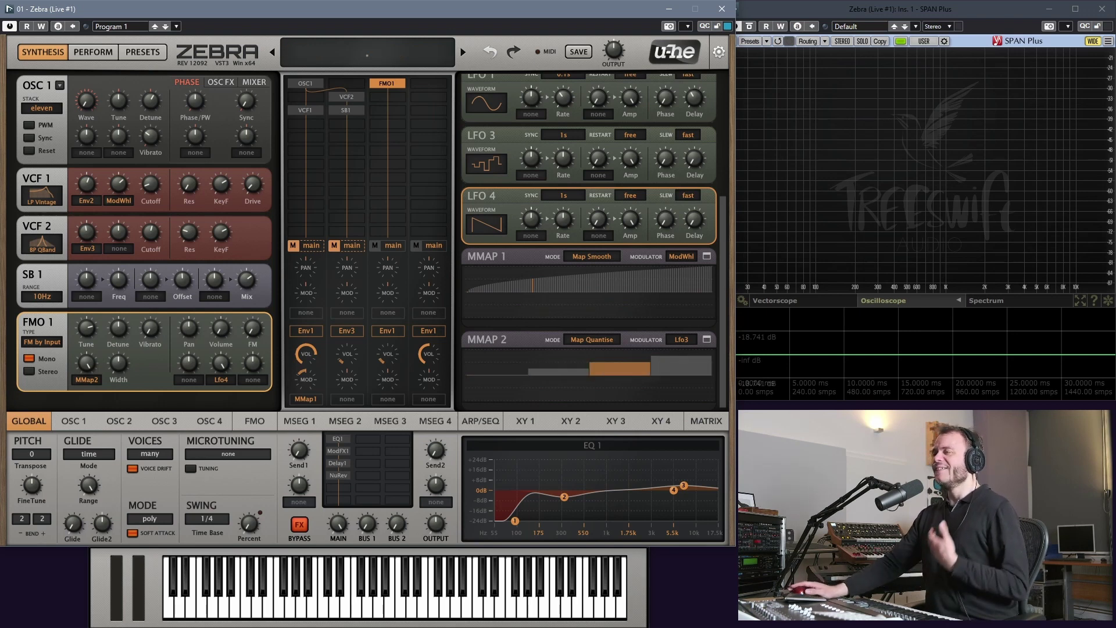
Step: Try LFO 4's user waveform with a falling curve across its 16 steps, and flatten the steps back to zero
click(499, 228)
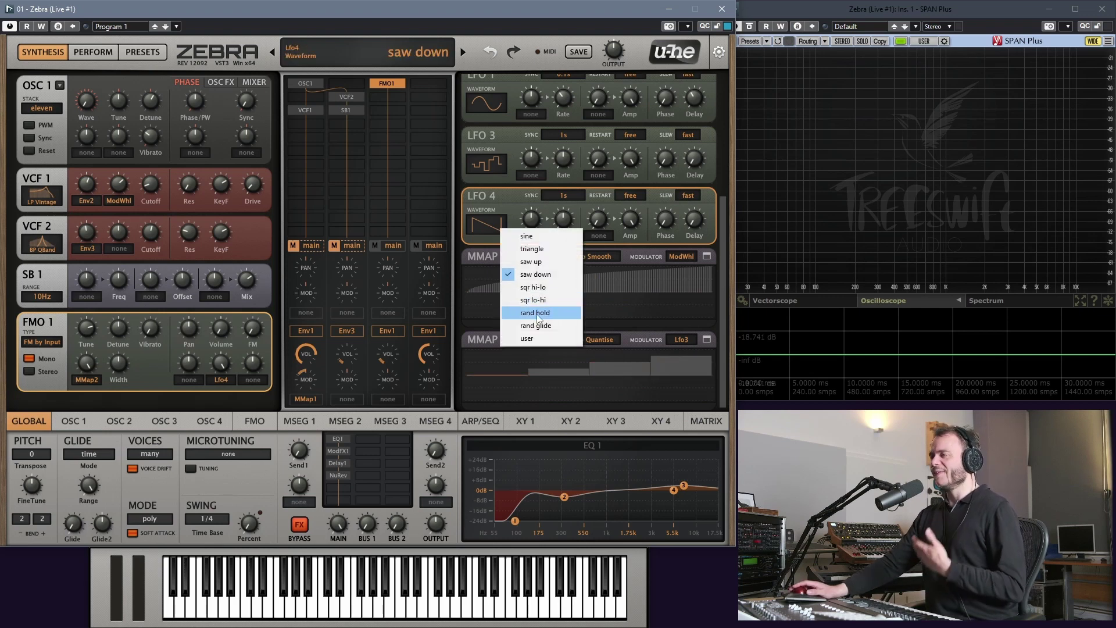
click(540, 339)
mouse_move(490, 270)
mouse_down()
mouse_move(487, 248)
mouse_move(521, 270)
mouse_move(619, 277)
mouse_up()
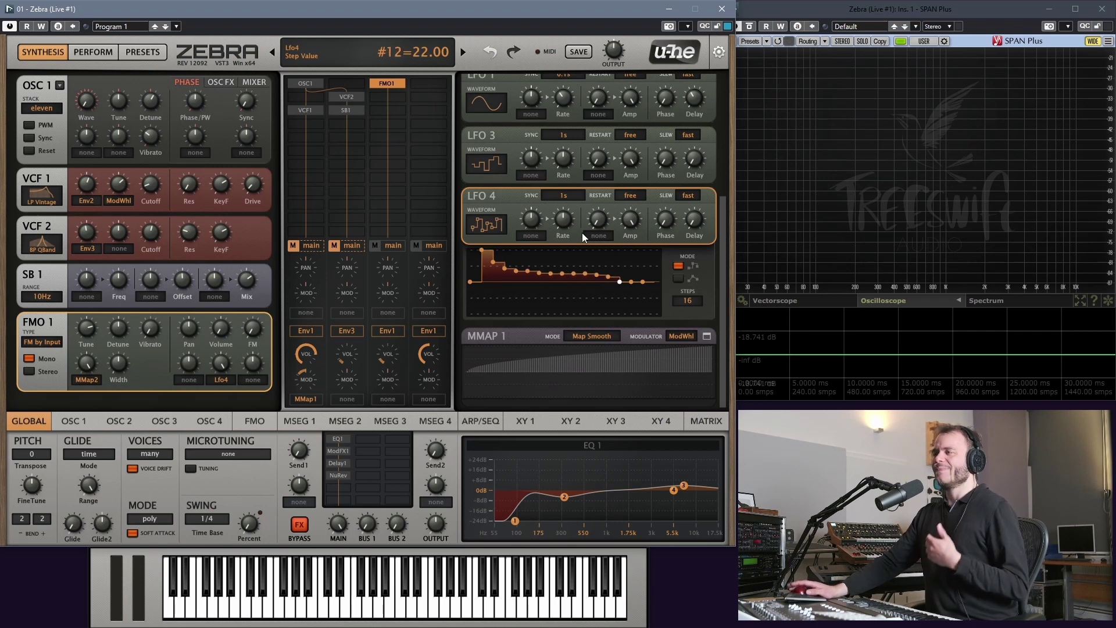
drag(602, 274, 485, 269)
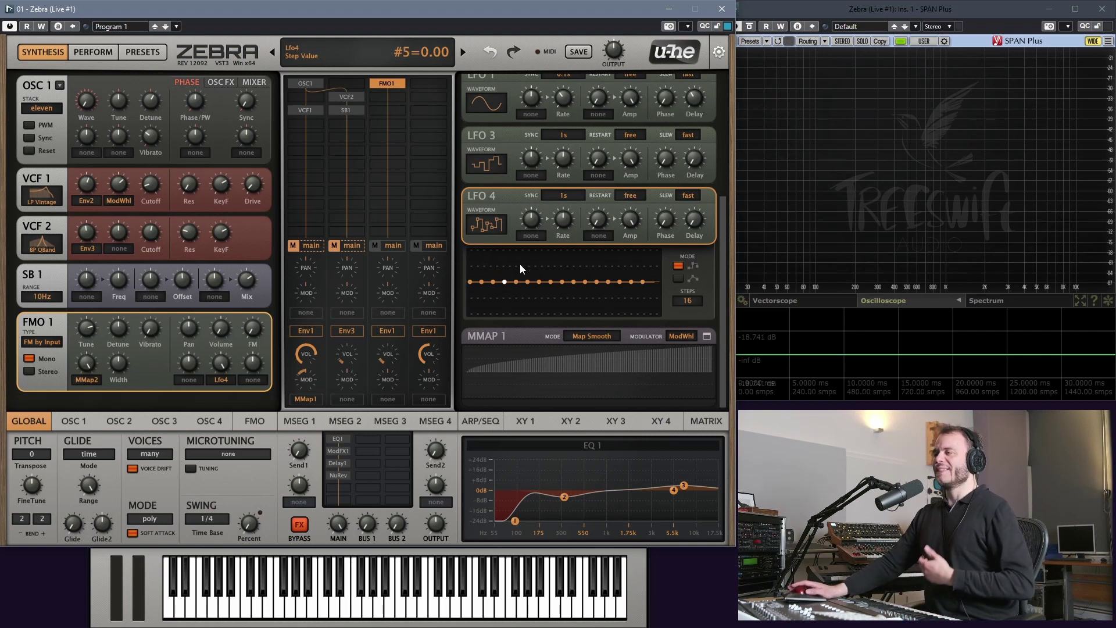
click(497, 227)
click(498, 207)
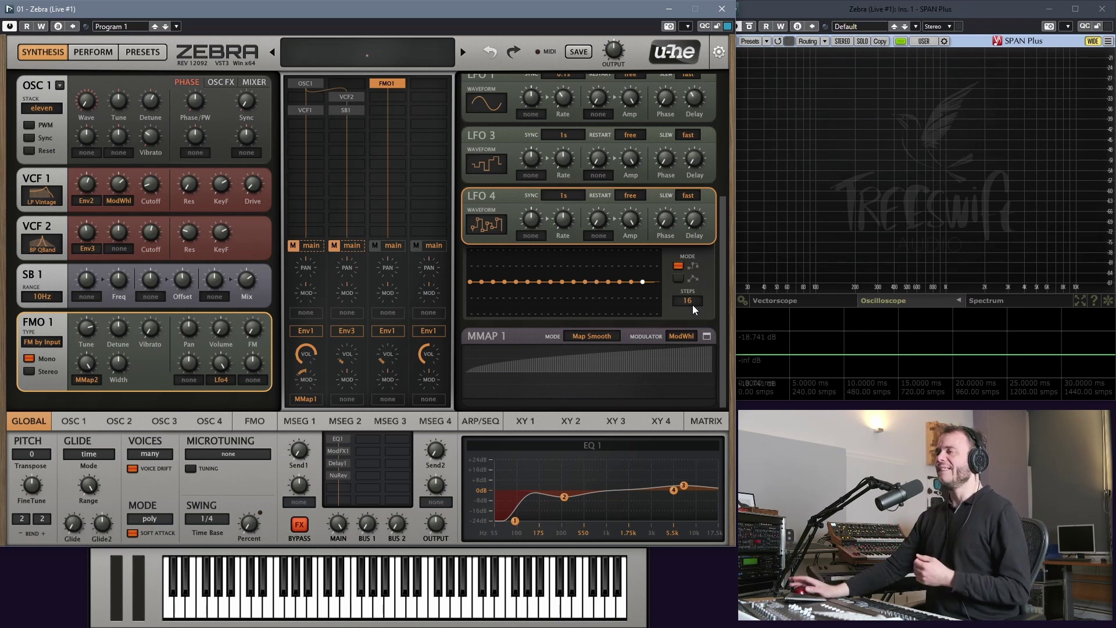
click(490, 230)
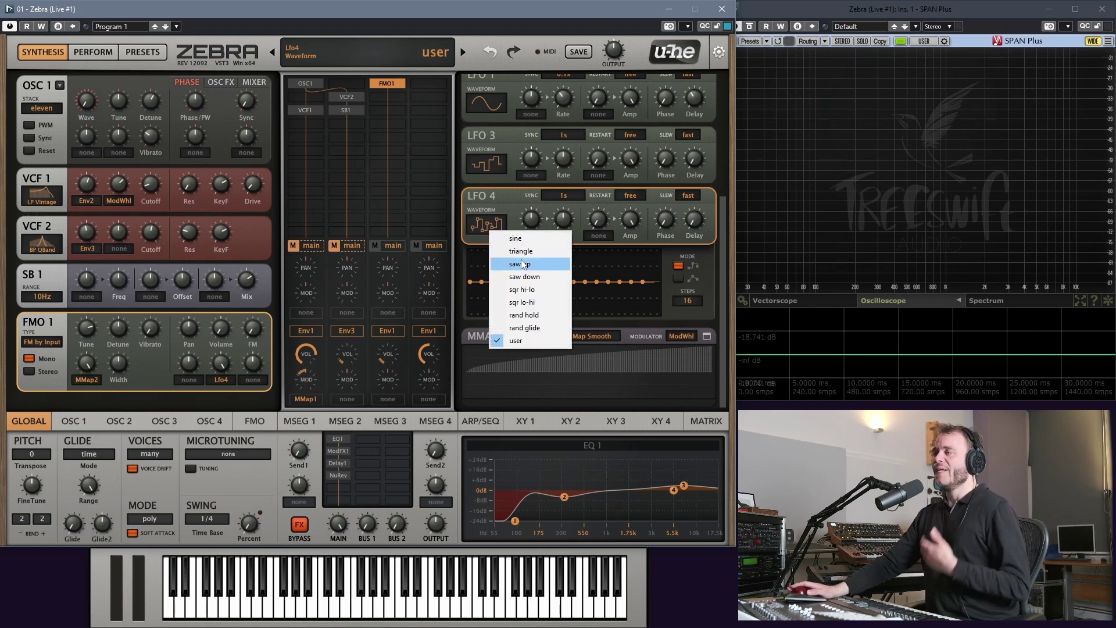
click(493, 213)
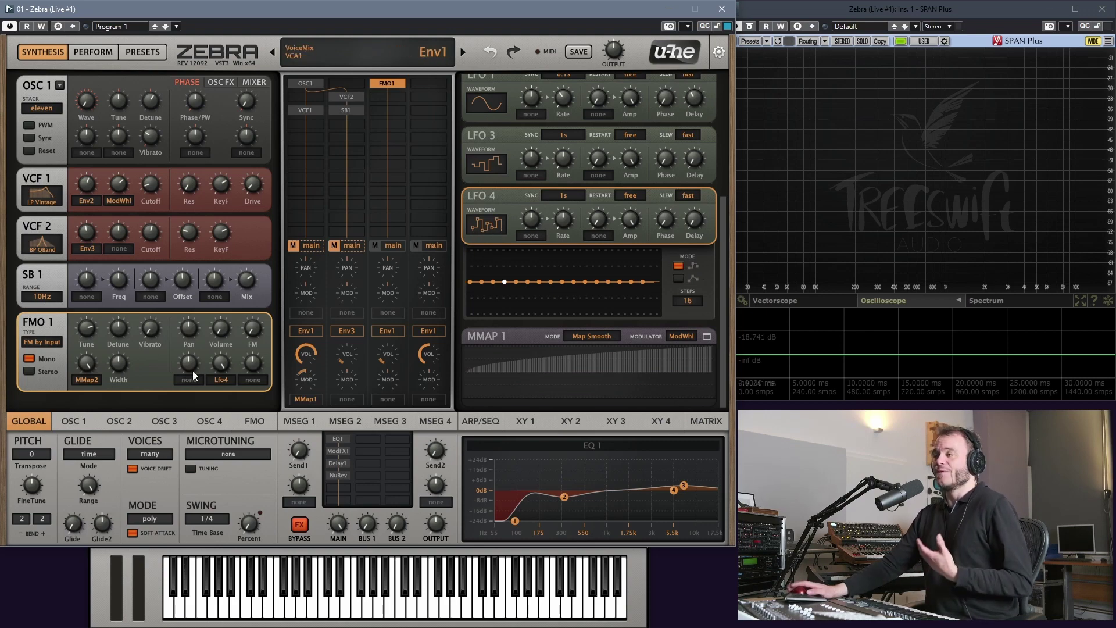
Step: Change FMO 1's volume modulation source to MMap3 and assign Lfo4 as MMap 3's modulator
click(229, 379)
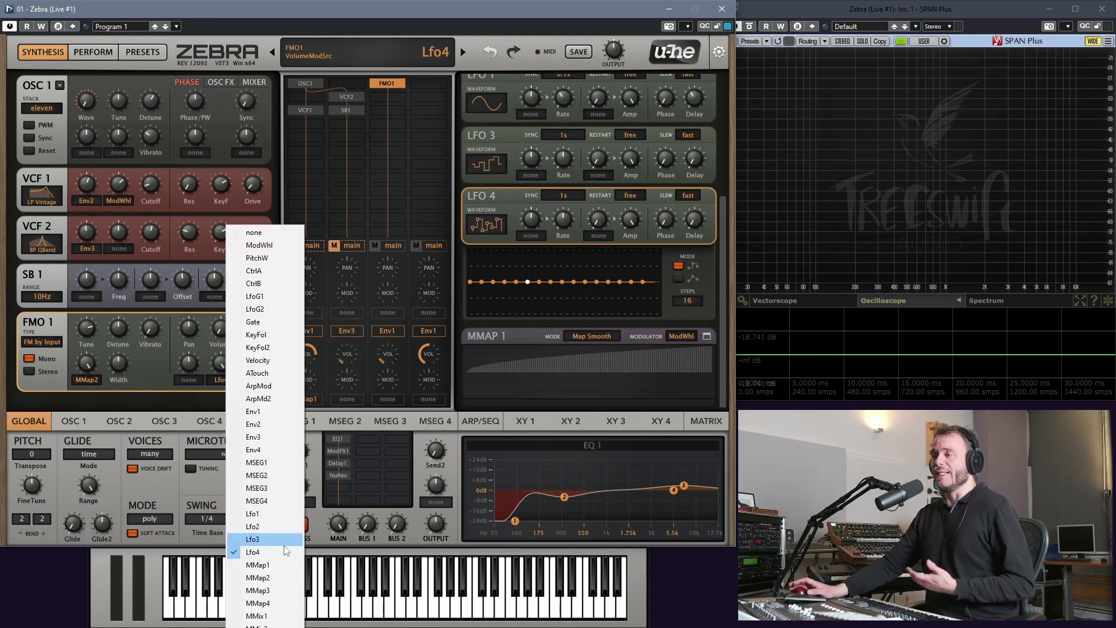
click(273, 597)
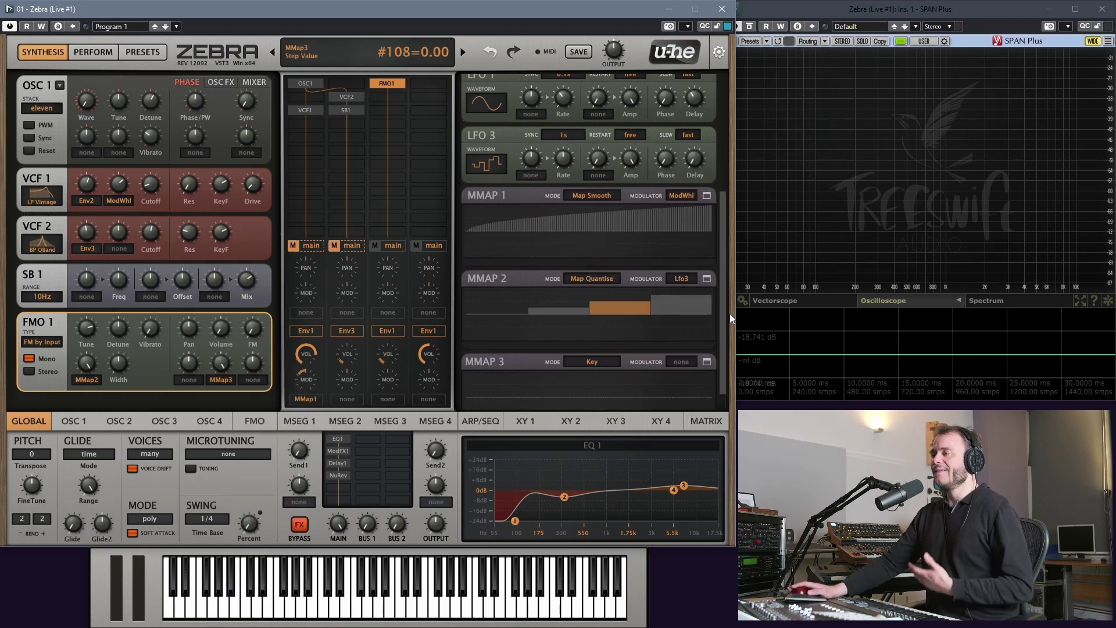
scroll(727, 313, down, 1)
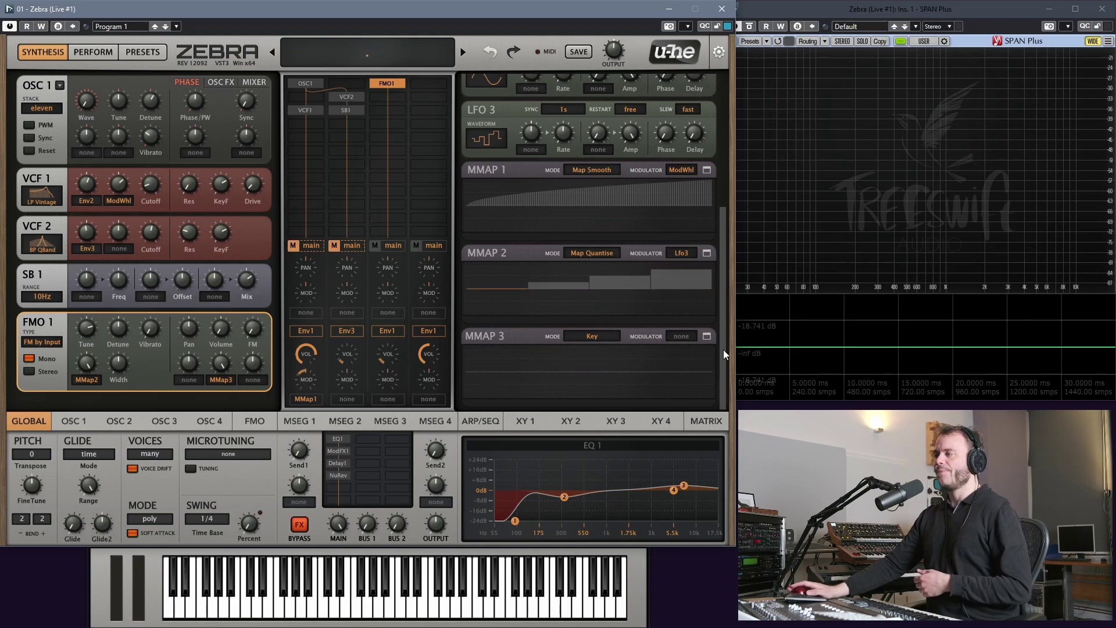
click(680, 336)
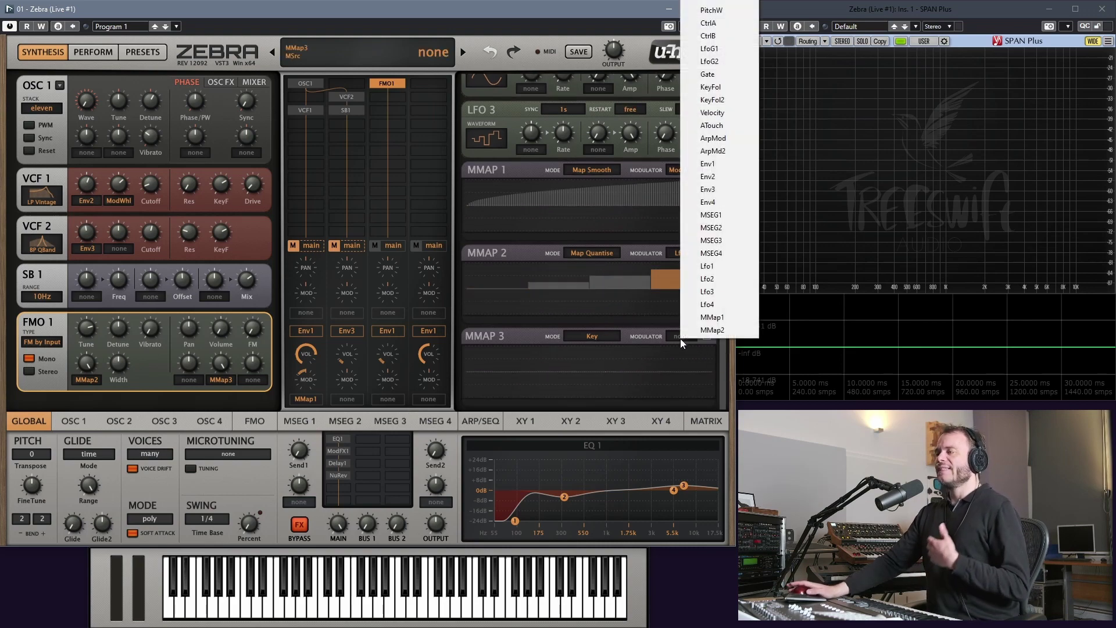
click(711, 305)
Step: Set LFO 4's waveform to saw up
click(493, 206)
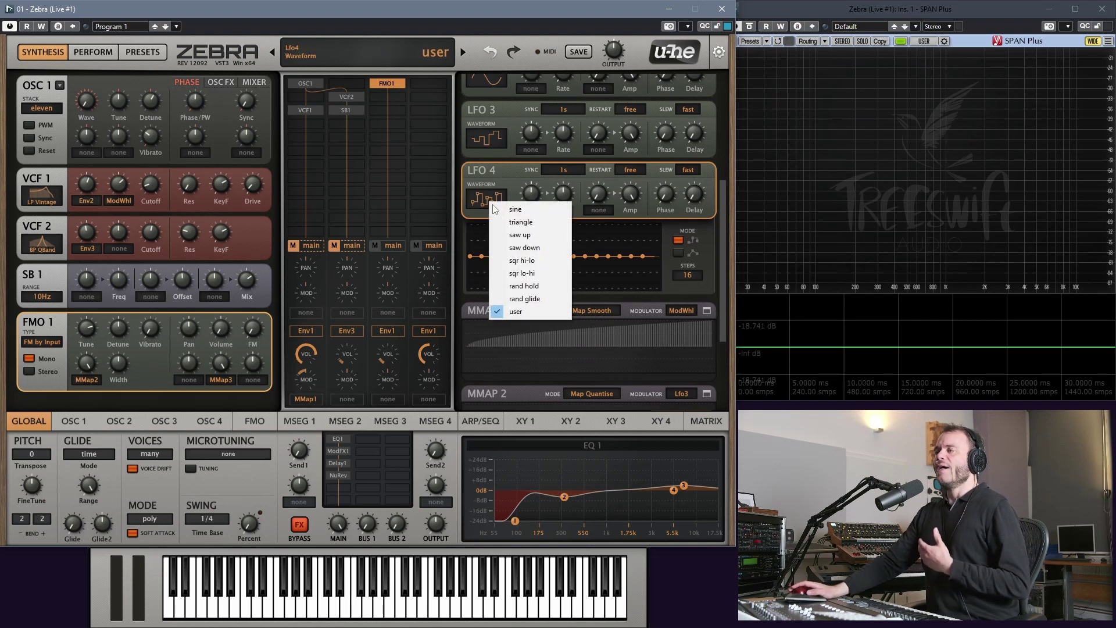
click(523, 235)
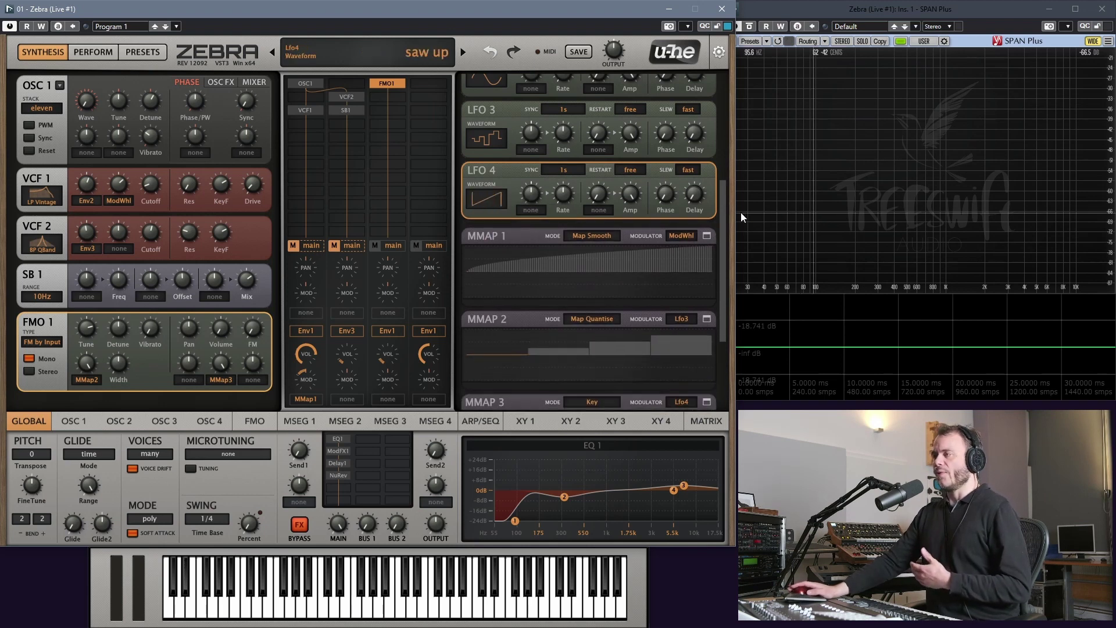
drag(723, 214, 726, 275)
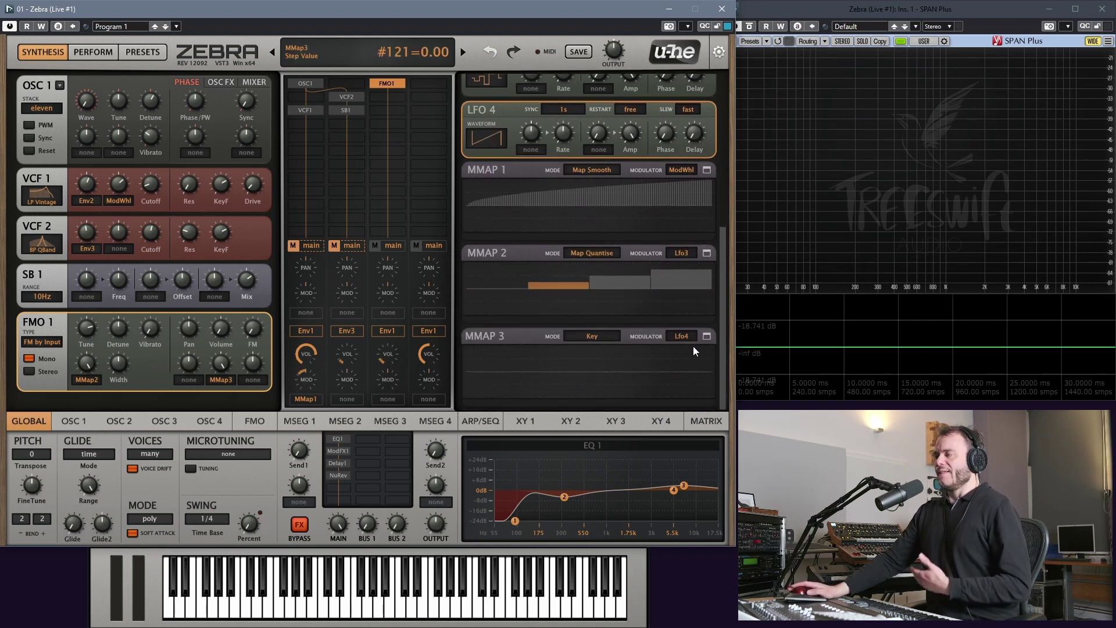
Step: Set MMap 3's mode to Map Smooth and draw a smooth decay curve across its steps, from 100 down to zero
click(602, 340)
click(642, 362)
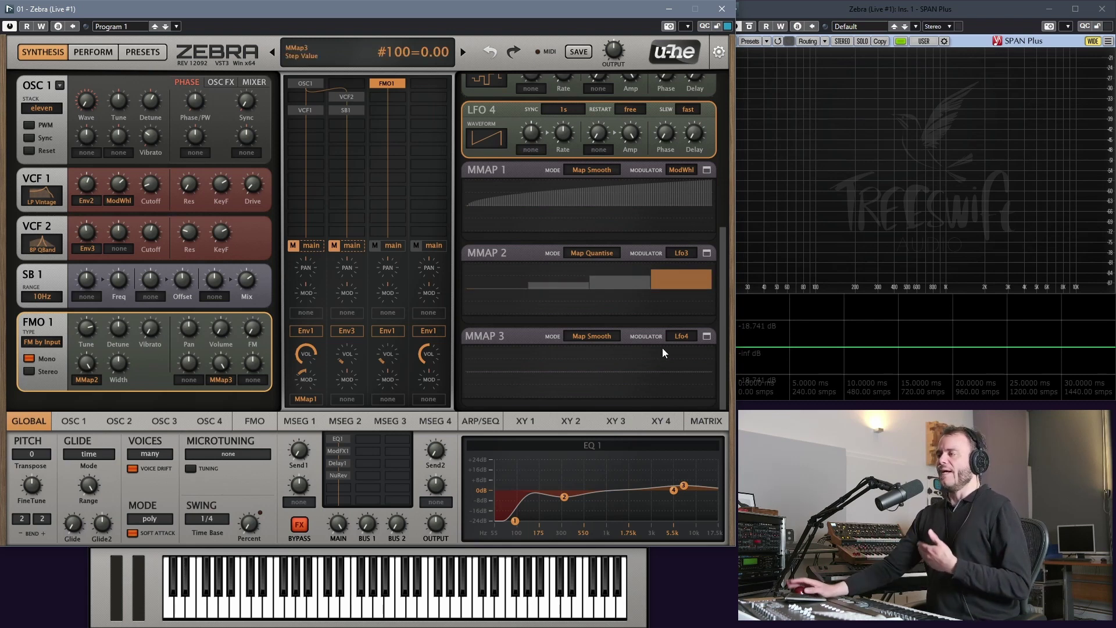
click(705, 335)
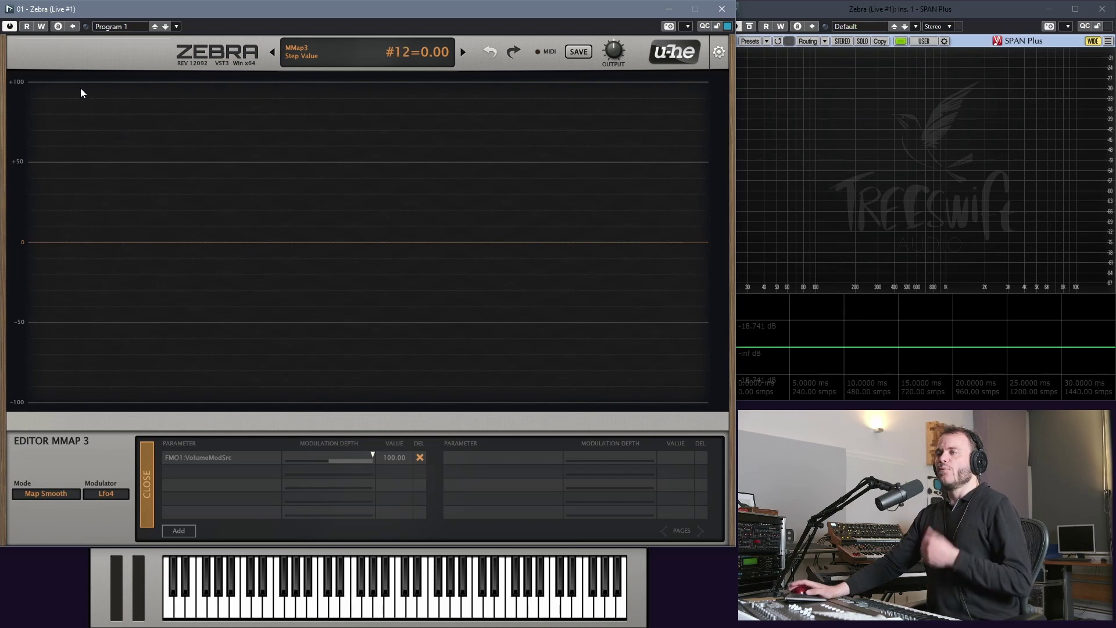
click(57, 84)
mouse_move(57, 84)
mouse_down()
mouse_move(92, 150)
mouse_move(156, 186)
mouse_move(598, 241)
mouse_up()
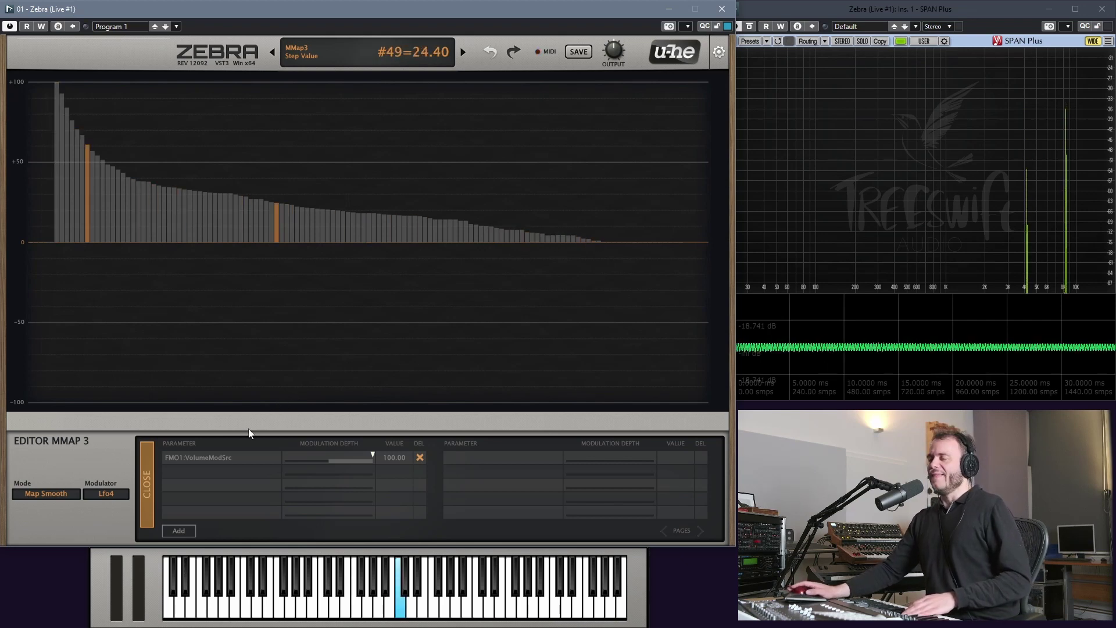
click(147, 466)
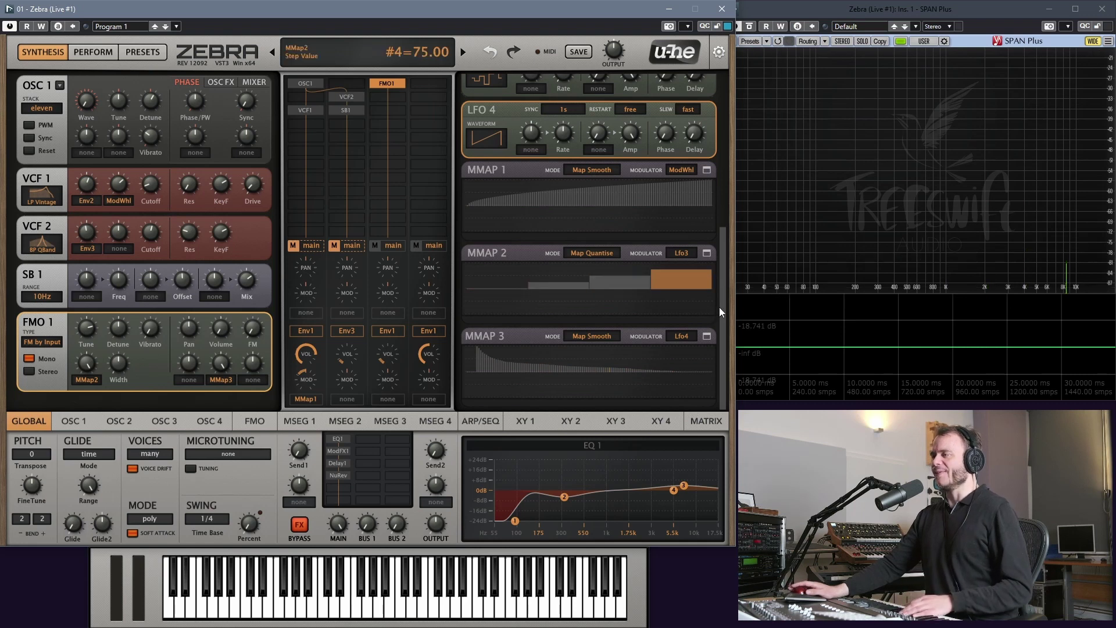
Step: Set the restart mode of both LFO 3 and LFO 4 to gate
drag(723, 319, 720, 260)
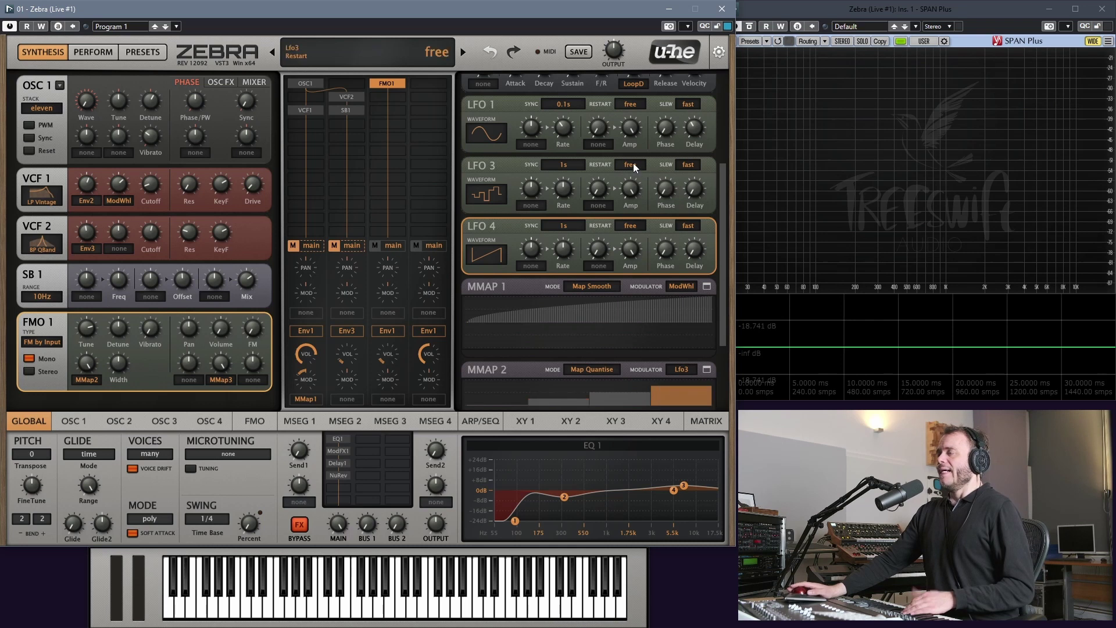
click(633, 164)
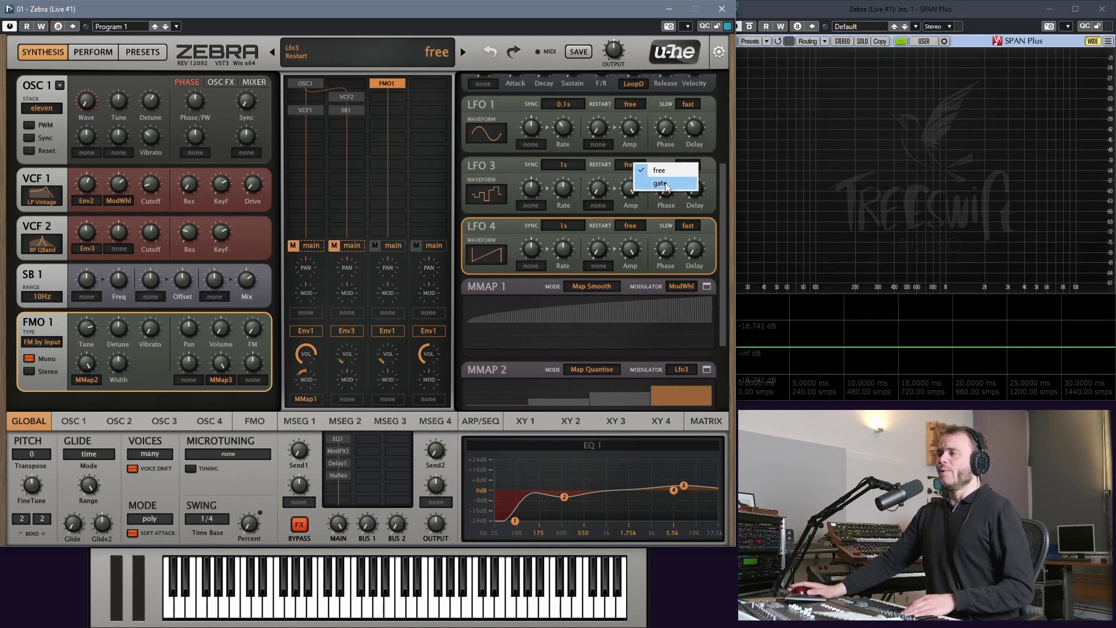
click(666, 184)
click(631, 226)
click(656, 250)
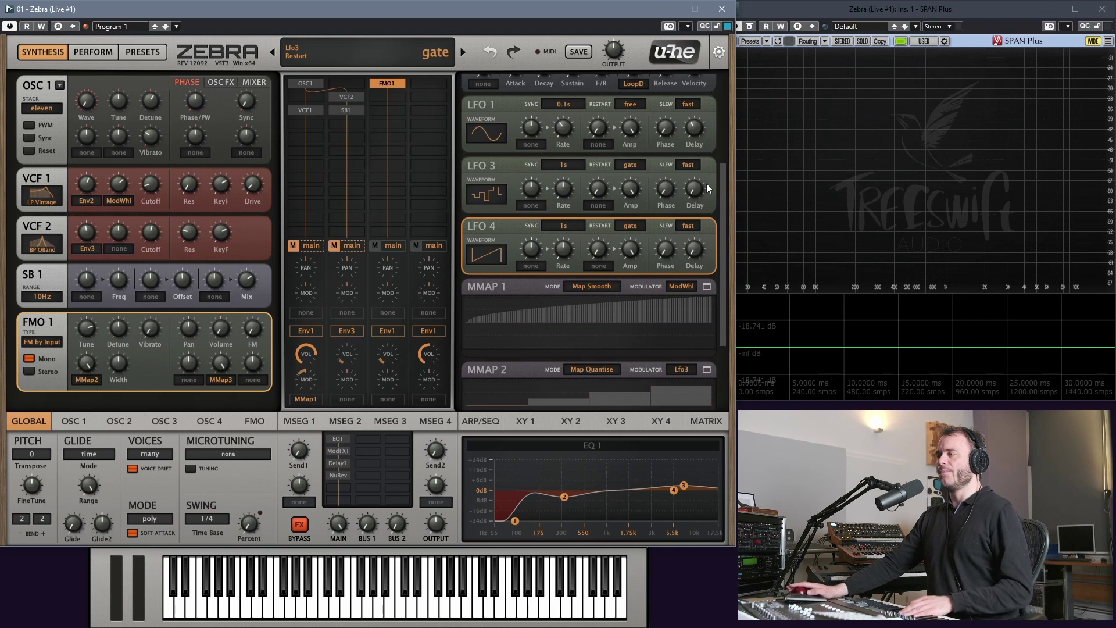
drag(721, 181, 717, 278)
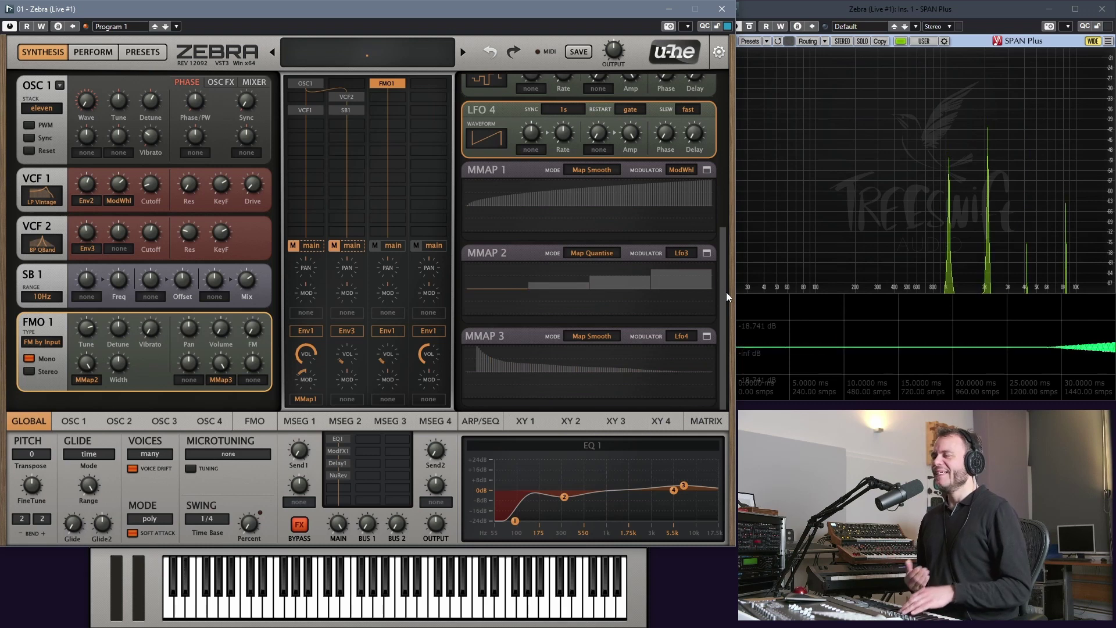
click(694, 280)
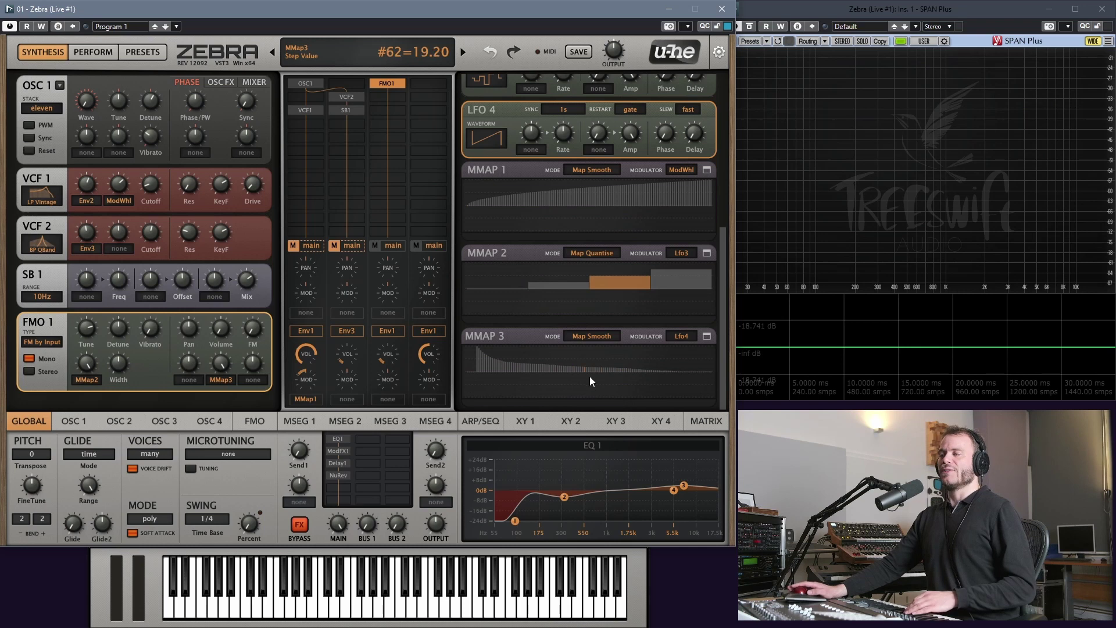
Step: Try LFO 4's rate at 102, return it to 100, and look through its sync options without changing 1s
drag(721, 322, 727, 263)
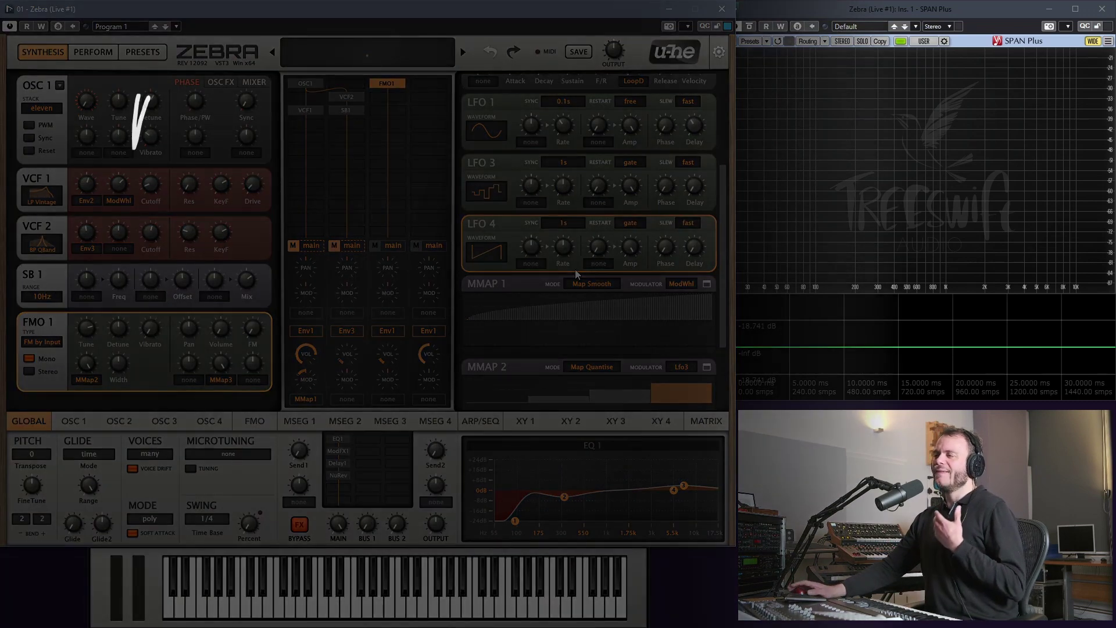
mouse_move(567, 252)
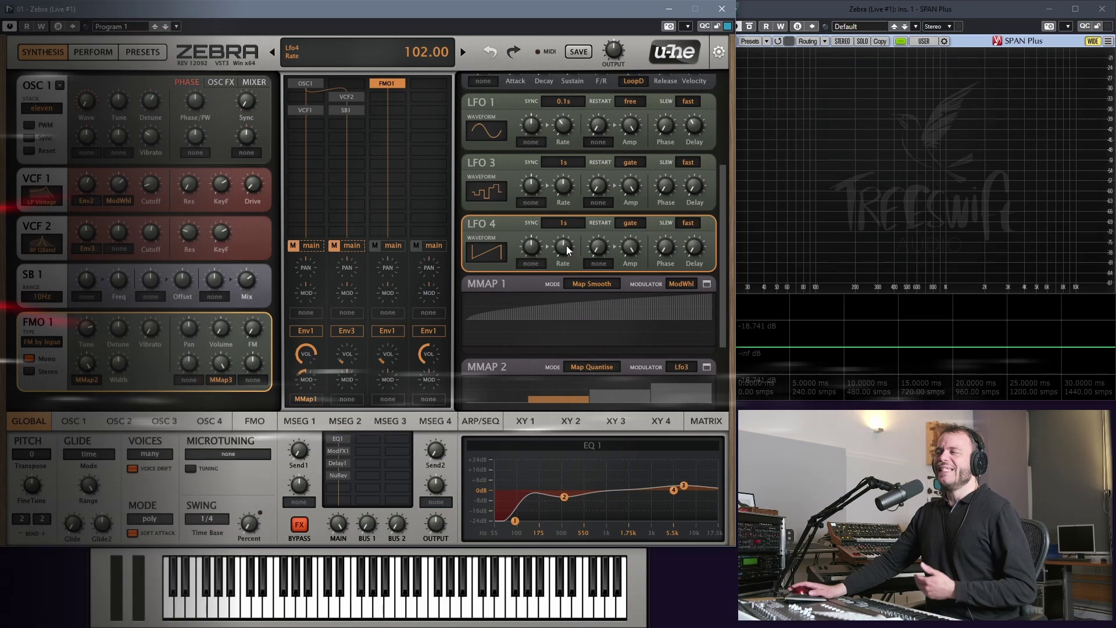
mouse_move(566, 246)
mouse_down()
mouse_move(570, 271)
mouse_move(558, 248)
mouse_up()
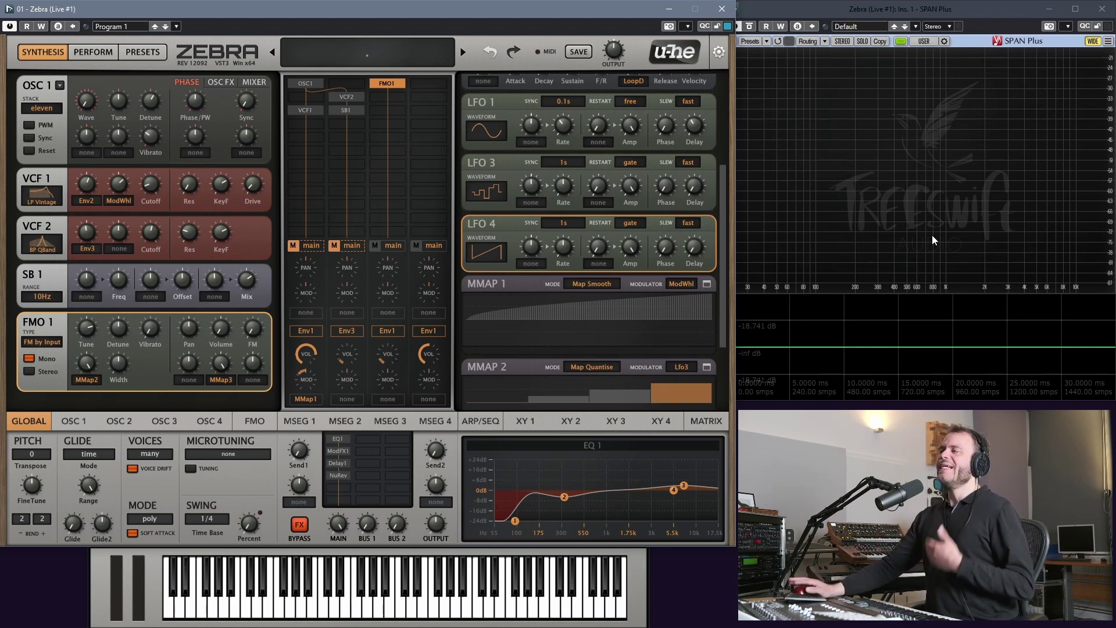
click(570, 225)
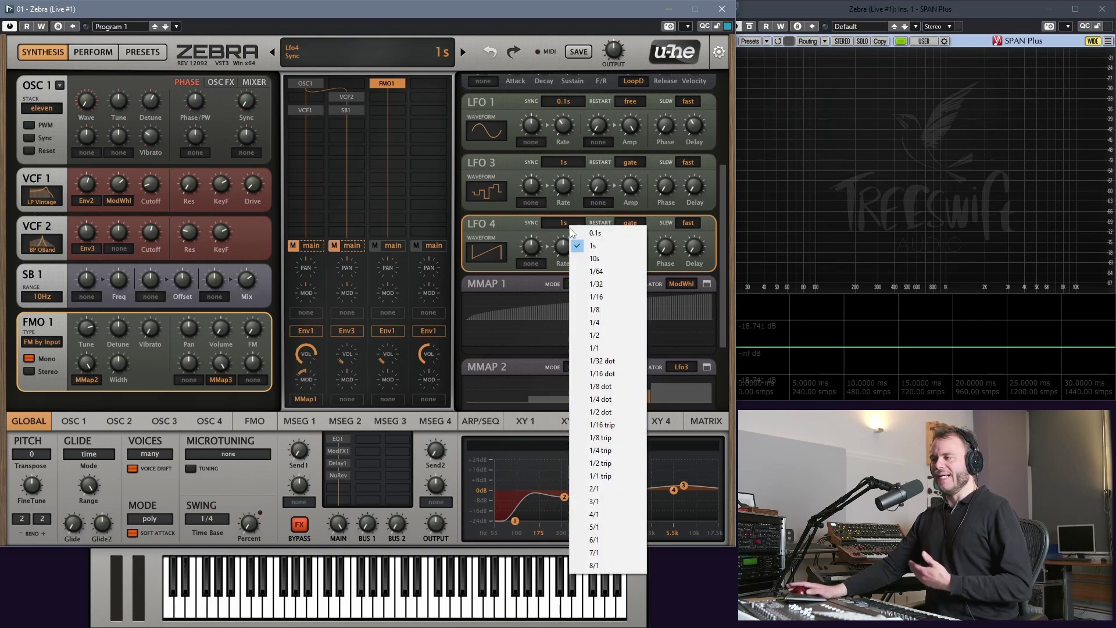
click(527, 227)
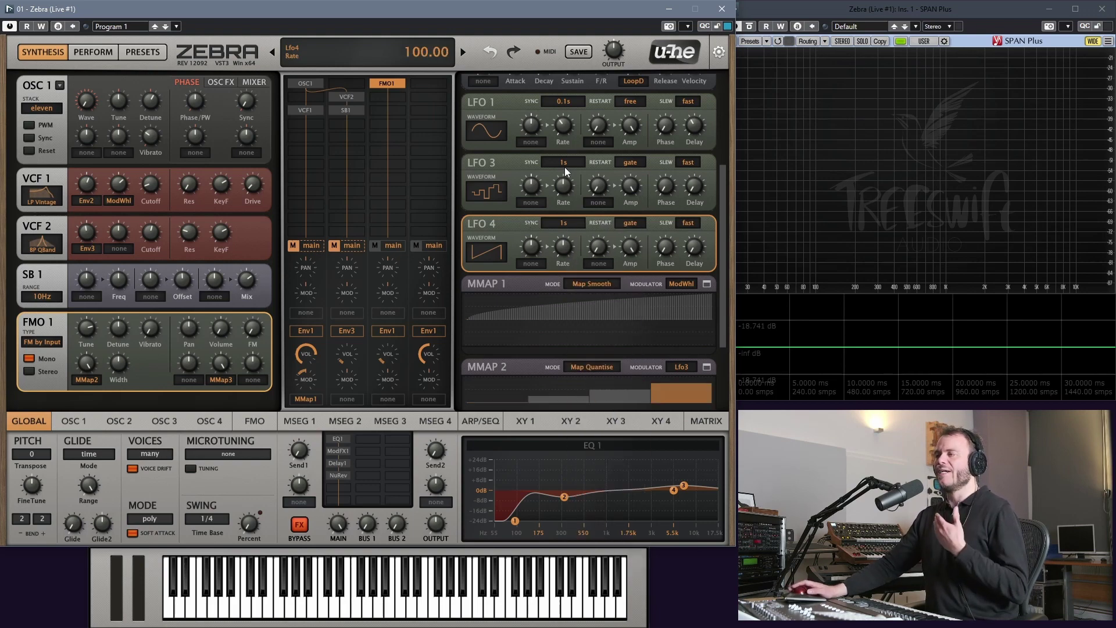
click(570, 224)
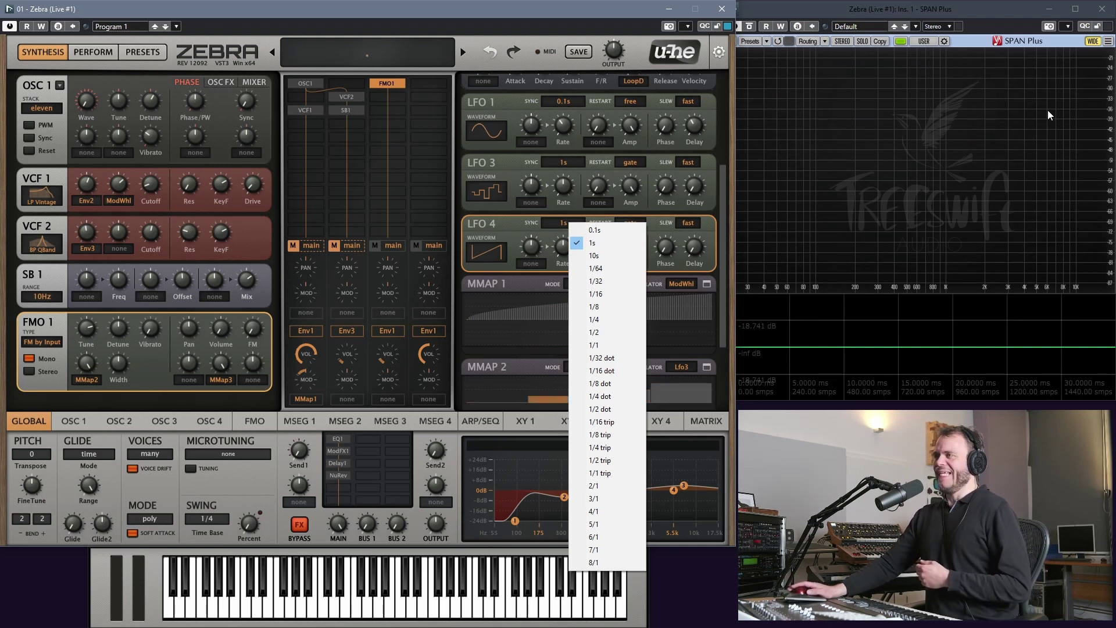
click(544, 13)
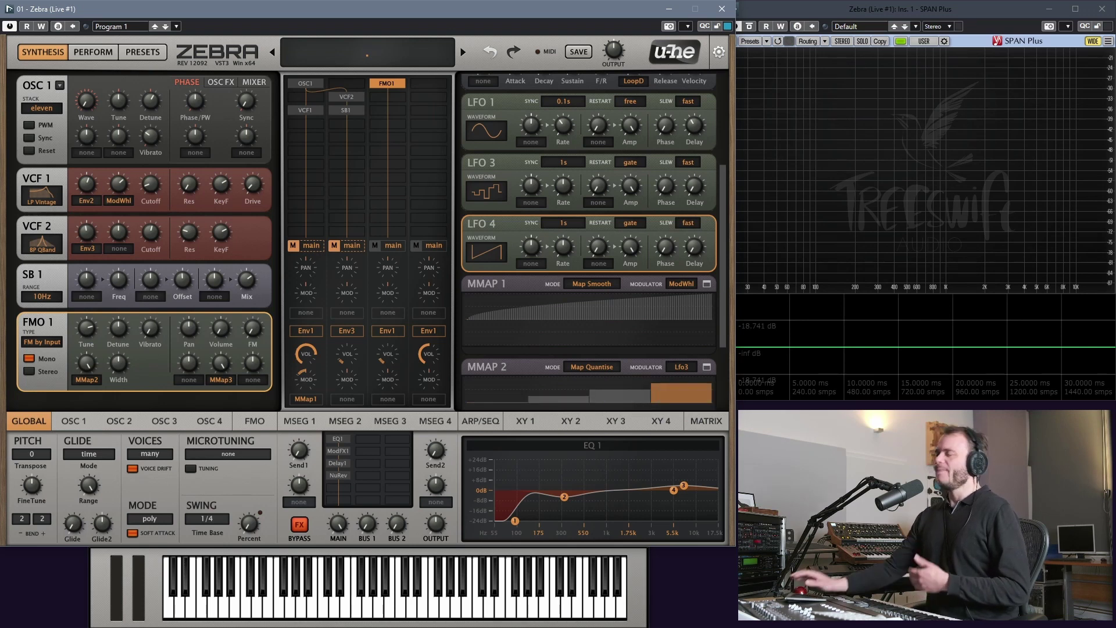
Step: Open MMap 3's full-size editor and reset all of its steps
drag(724, 240, 723, 288)
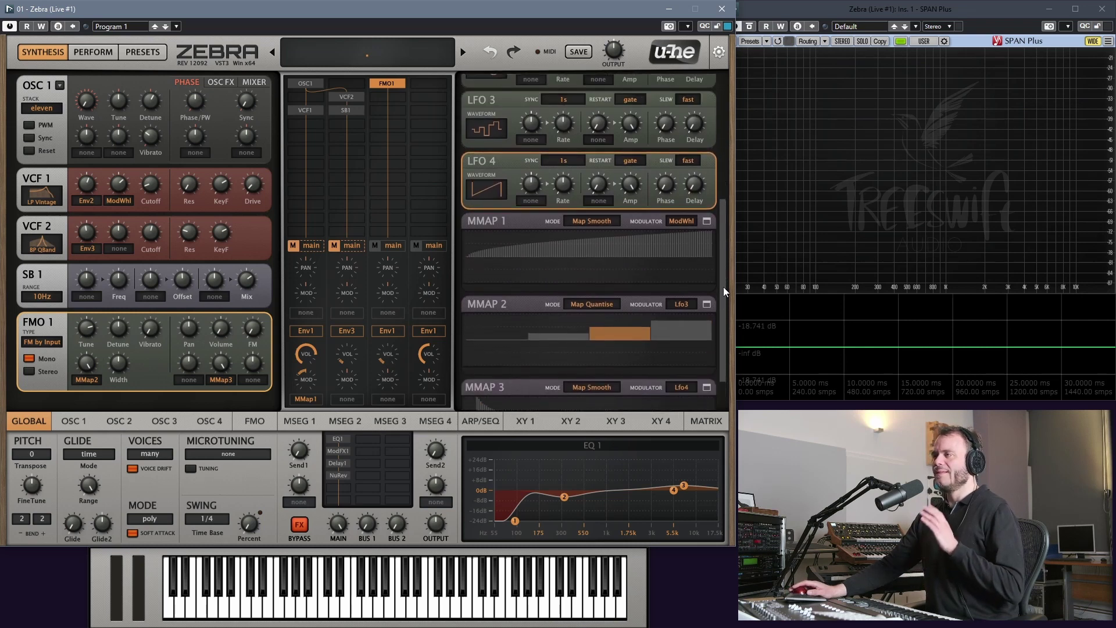
drag(724, 214, 723, 294)
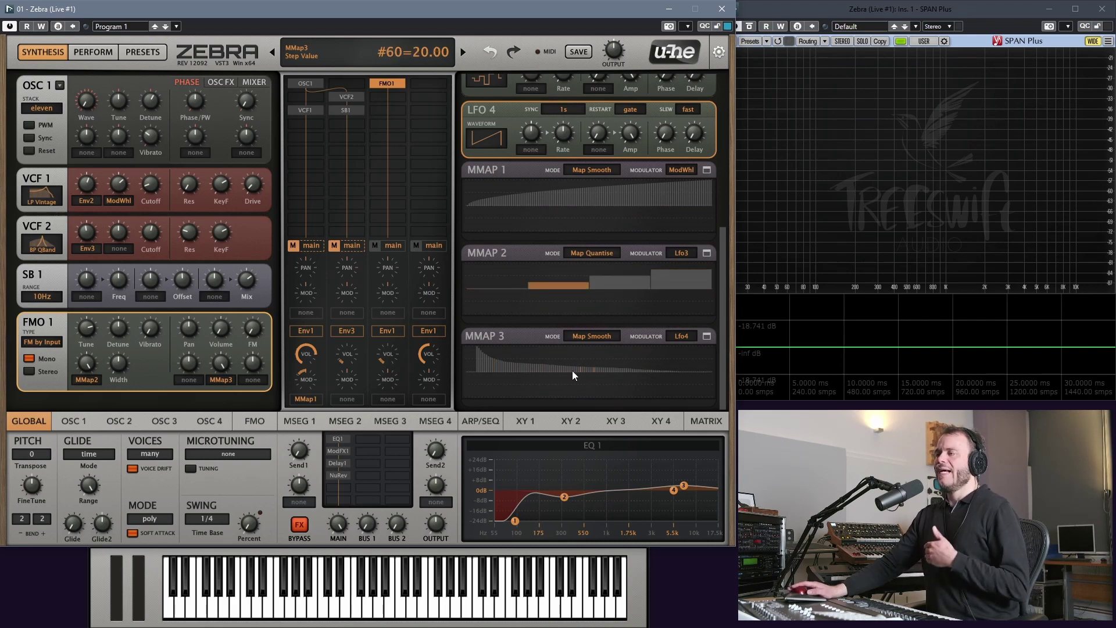
click(706, 336)
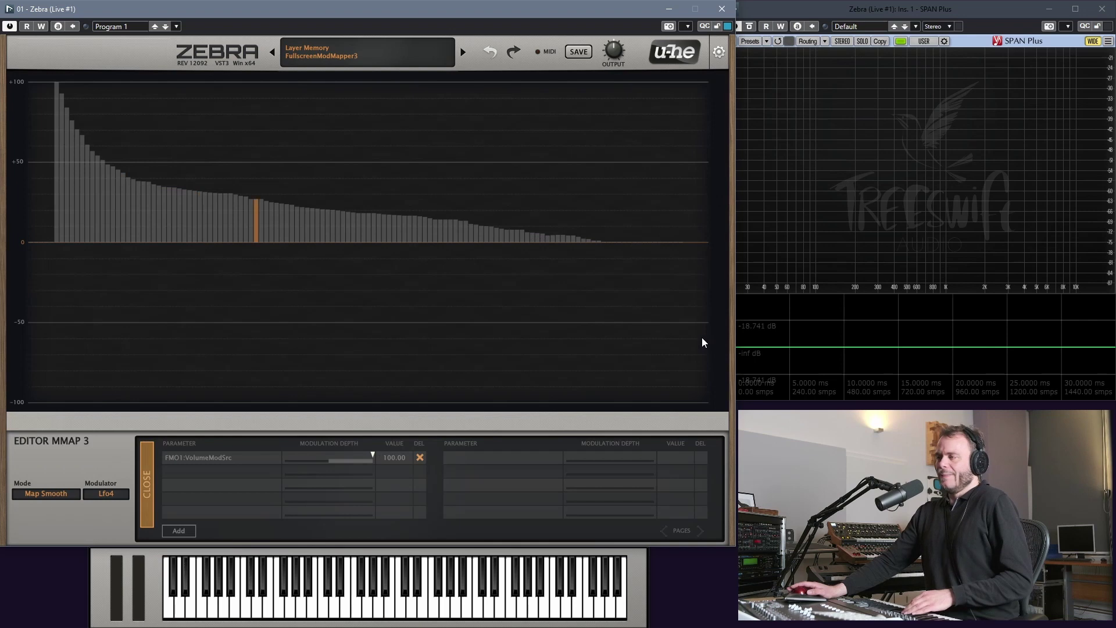
right_click(349, 282)
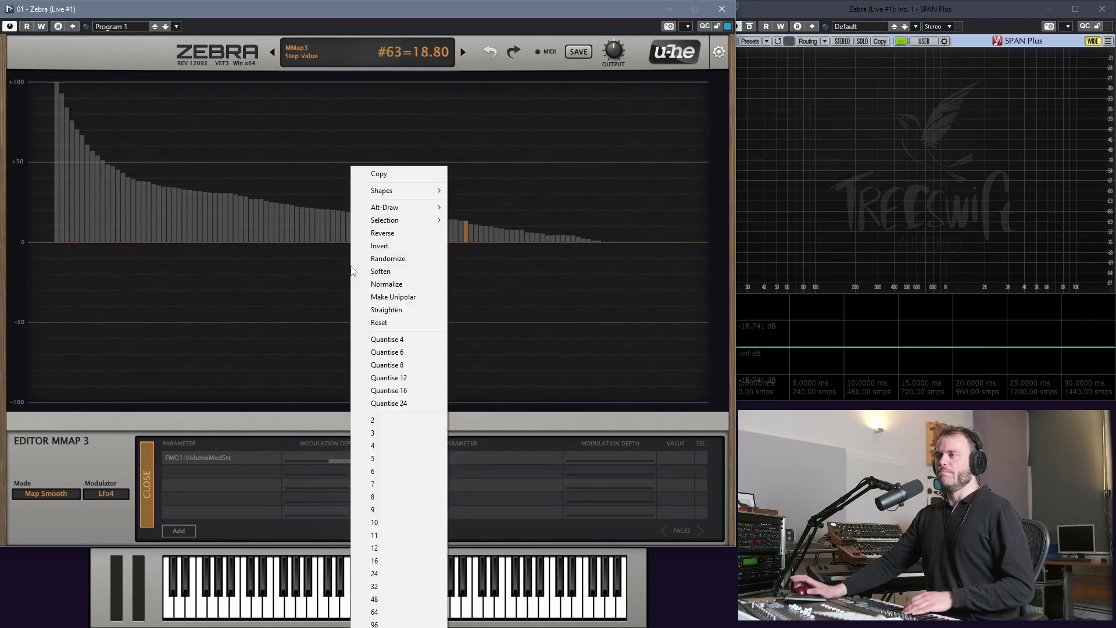
click(379, 321)
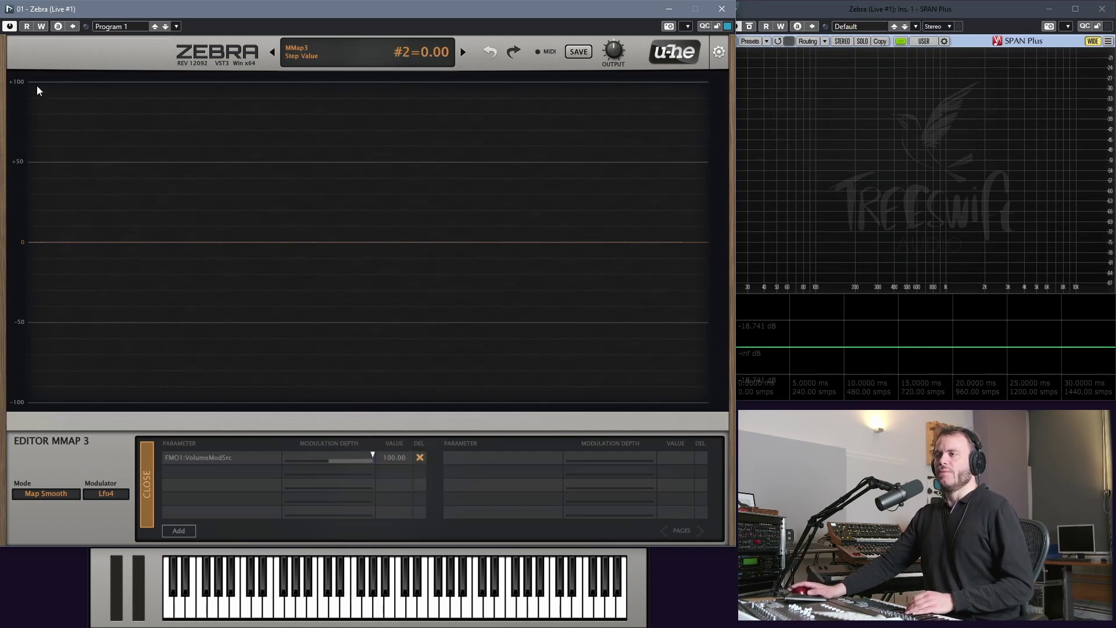
Step: Draw two decay curves in MMap 3, one per half of the map, each falling from near 100 to zero
mouse_move(44, 85)
mouse_down()
mouse_move(91, 146)
mouse_move(185, 209)
mouse_move(270, 240)
mouse_move(347, 240)
mouse_up()
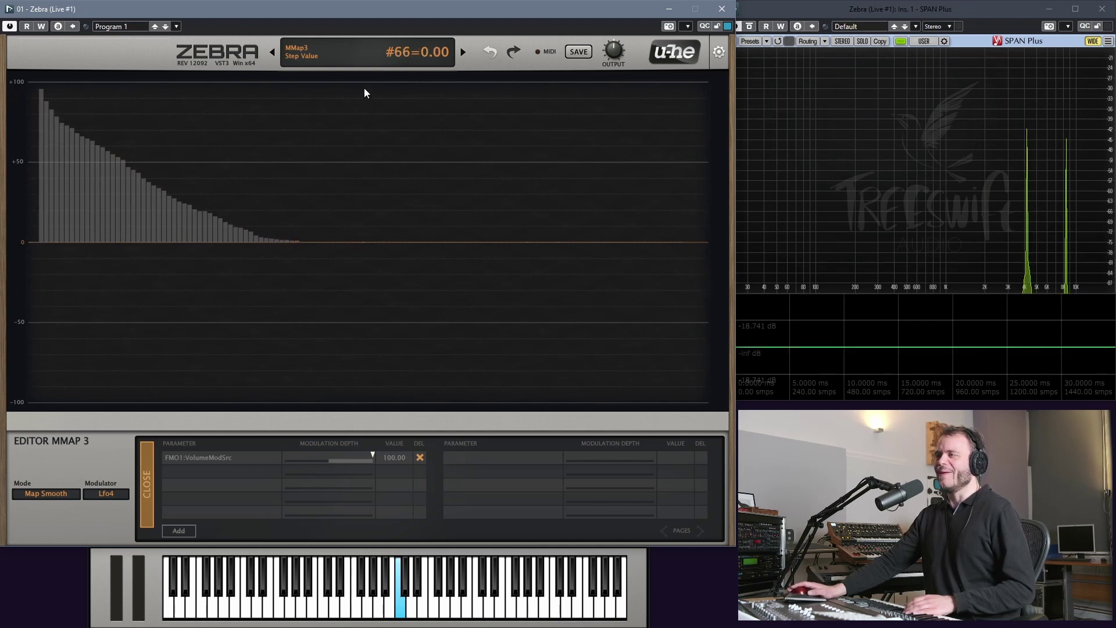
click(364, 82)
mouse_move(365, 82)
mouse_down()
mouse_move(416, 153)
mouse_move(486, 196)
mouse_move(650, 244)
mouse_up()
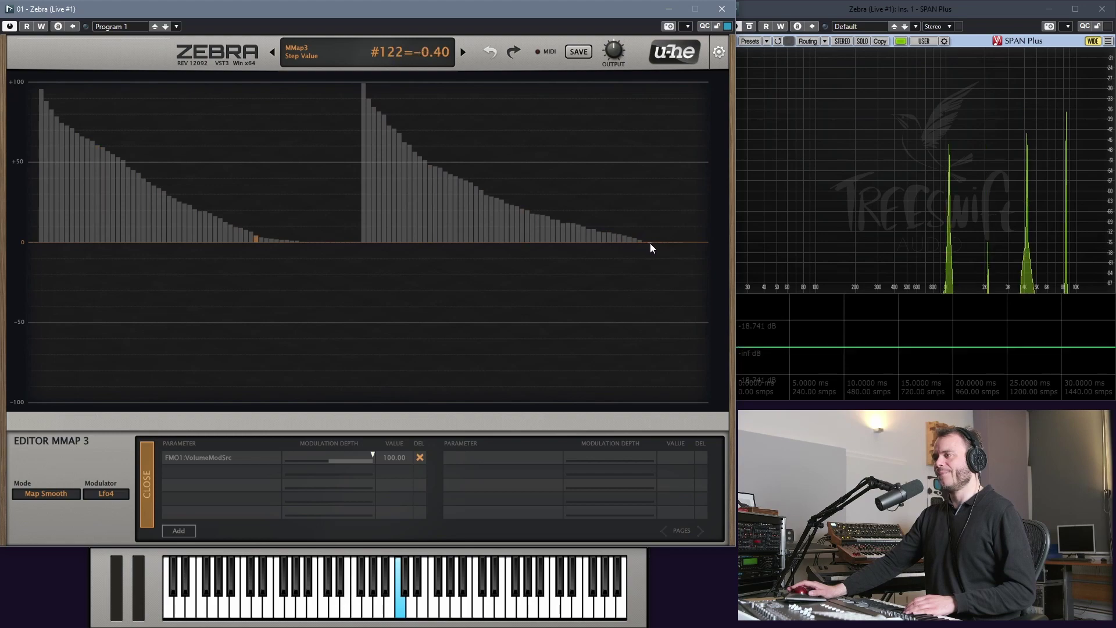
click(148, 462)
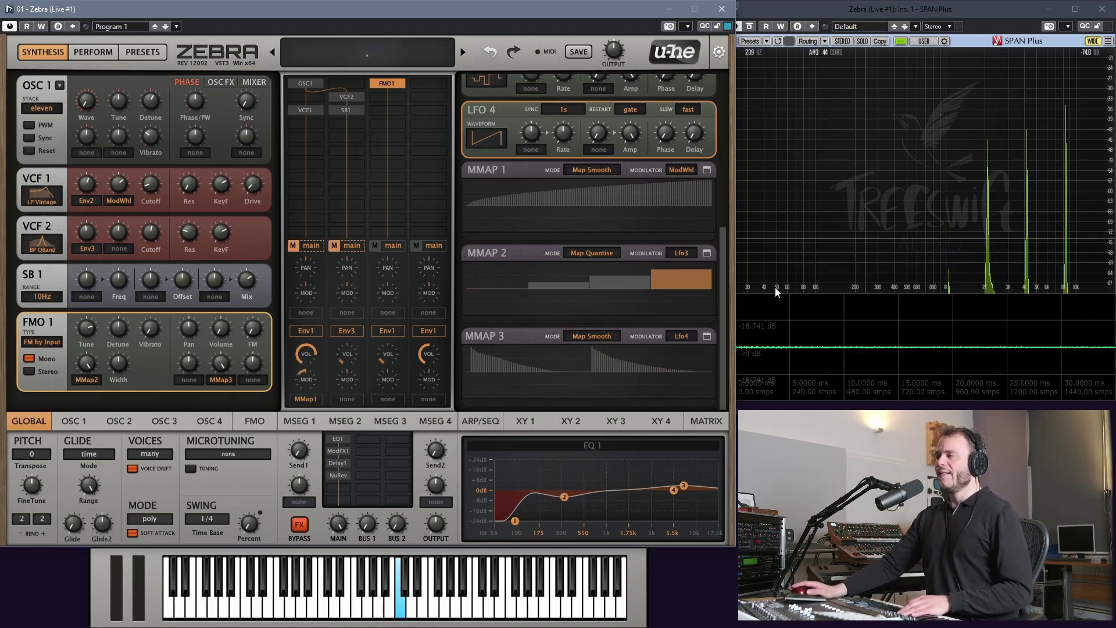
Step: Lower LFO 3's rate and bring LFO 4's rate down to around 74
drag(723, 301, 725, 277)
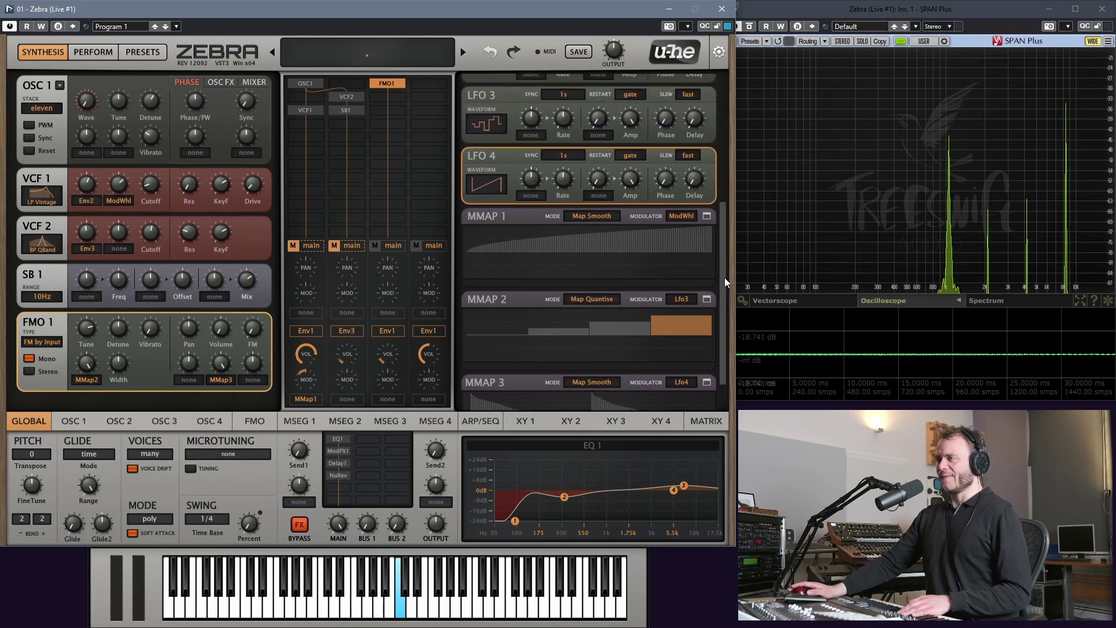
drag(567, 124, 566, 134)
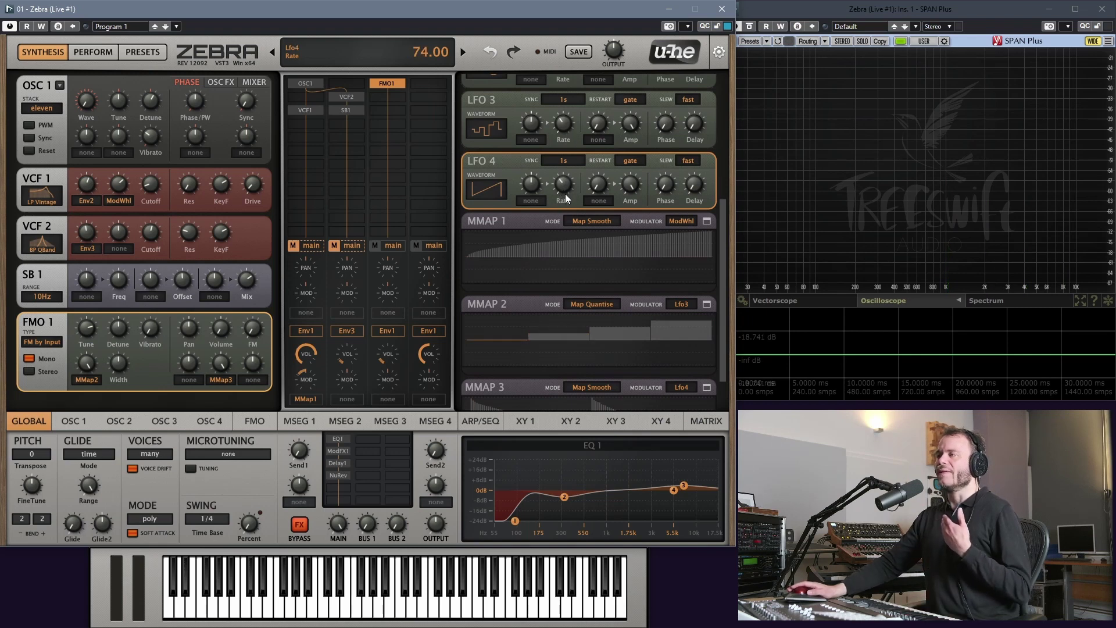
drag(565, 195, 566, 187)
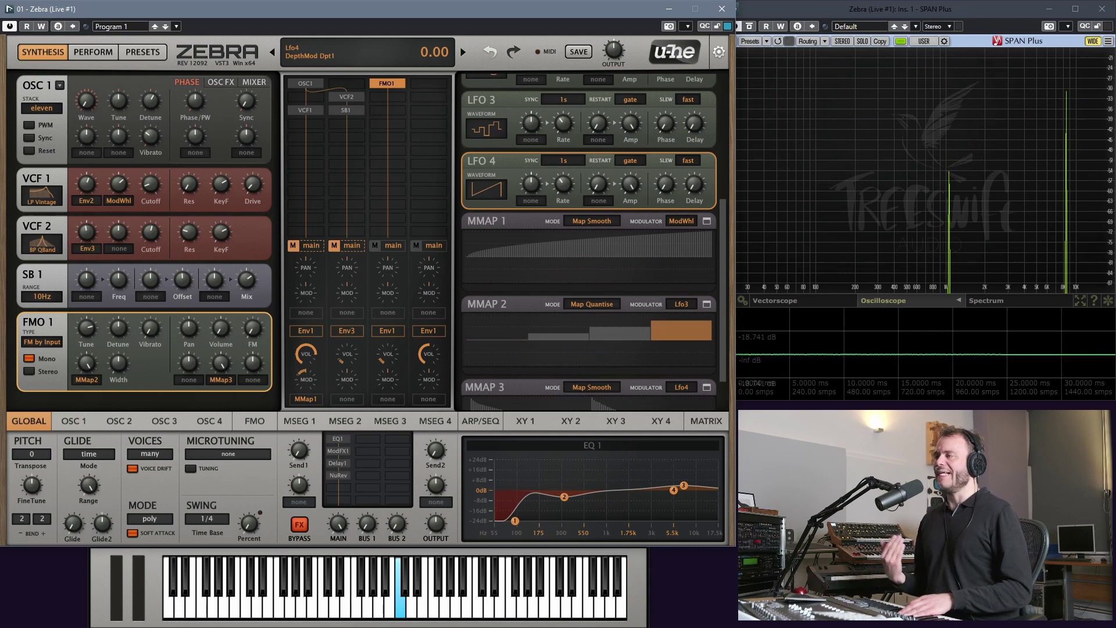
scroll(726, 247, down, 2)
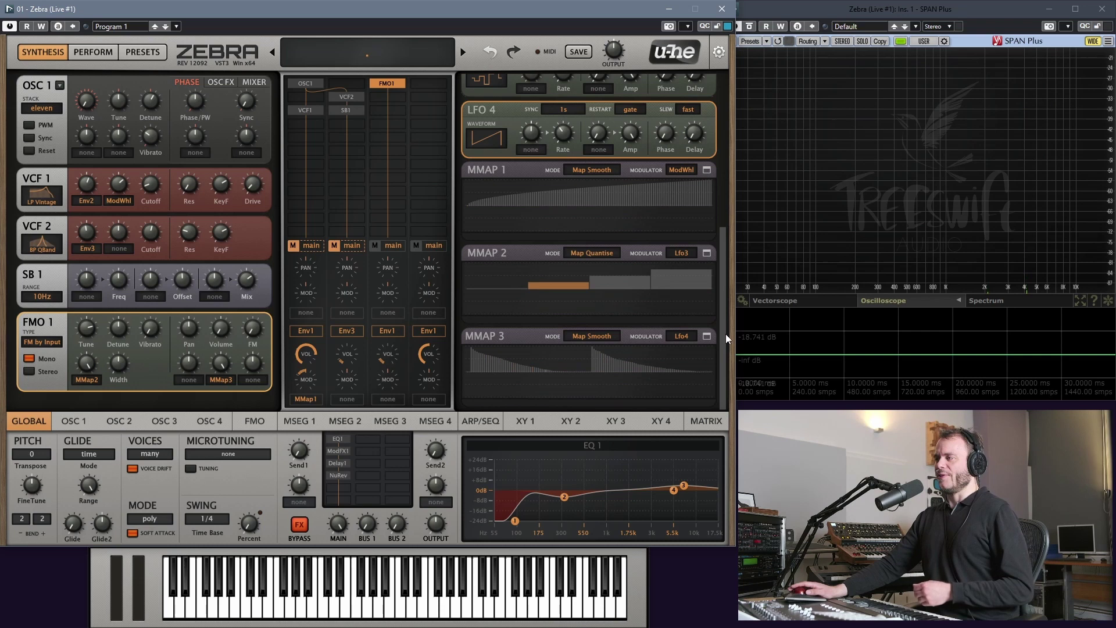
drag(722, 340, 719, 302)
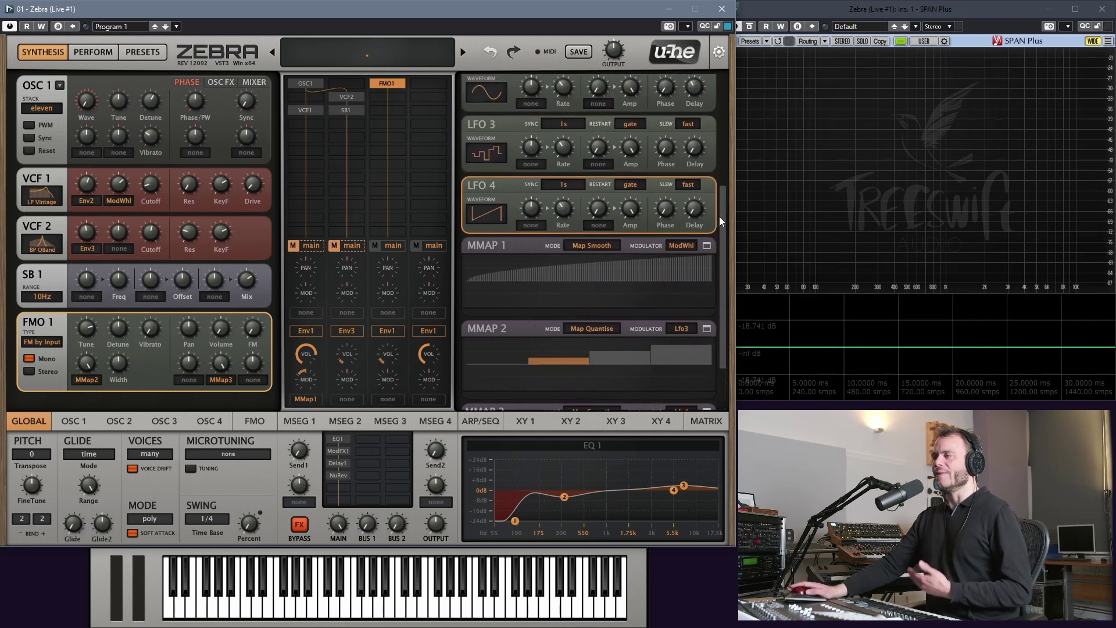
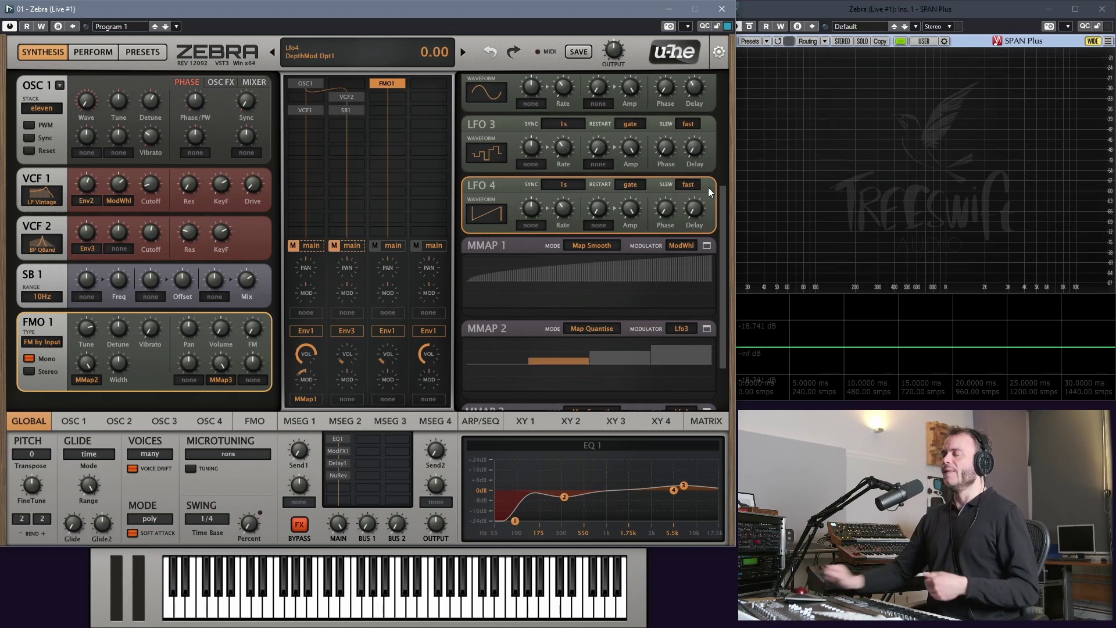
drag(721, 207, 719, 266)
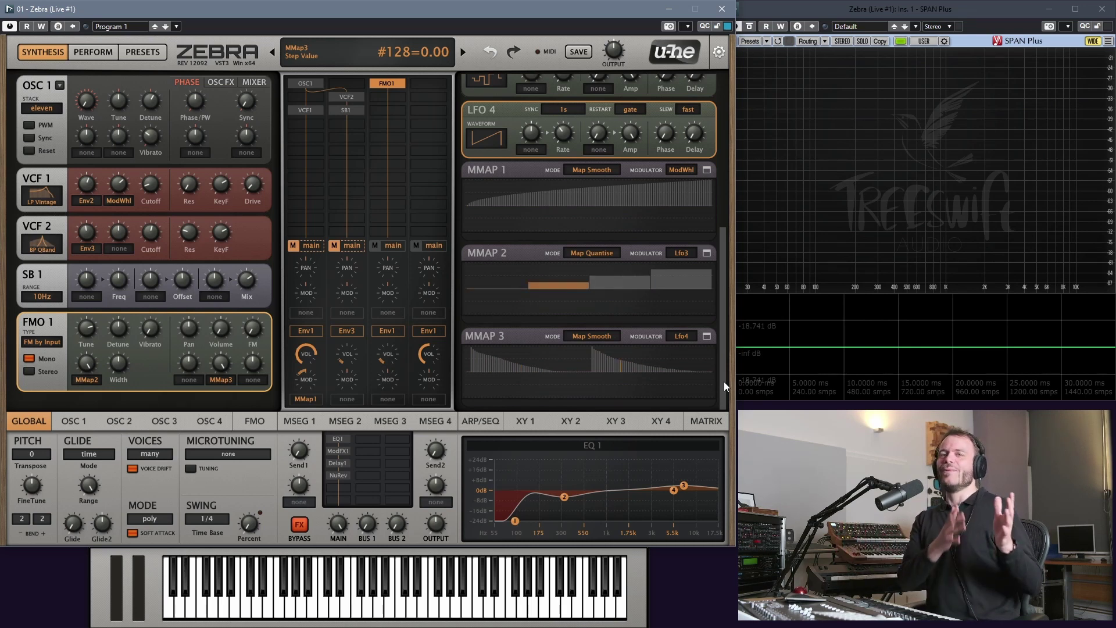
Step: Turn the slew off for both LFO 4 and LFO 3
drag(724, 381, 726, 326)
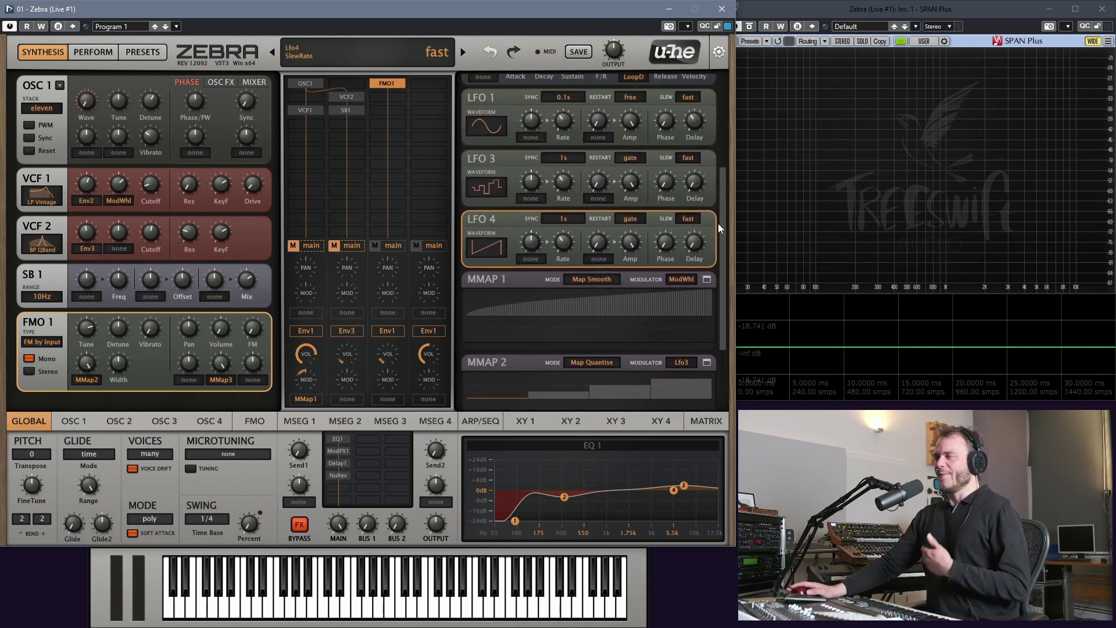
click(695, 222)
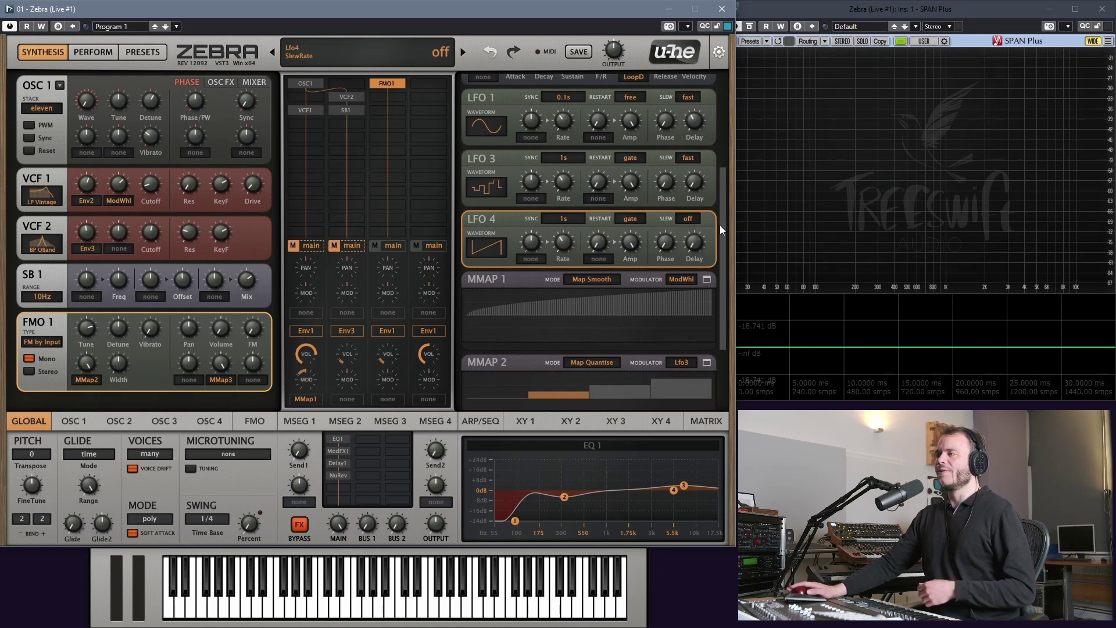
click(695, 162)
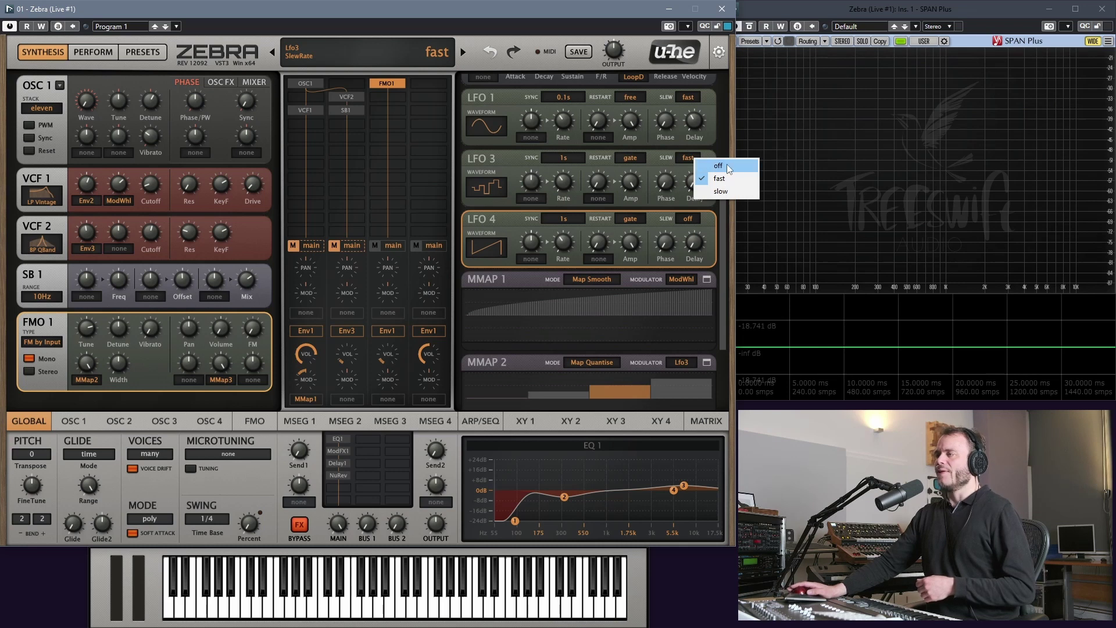
scroll(721, 175, down, 1)
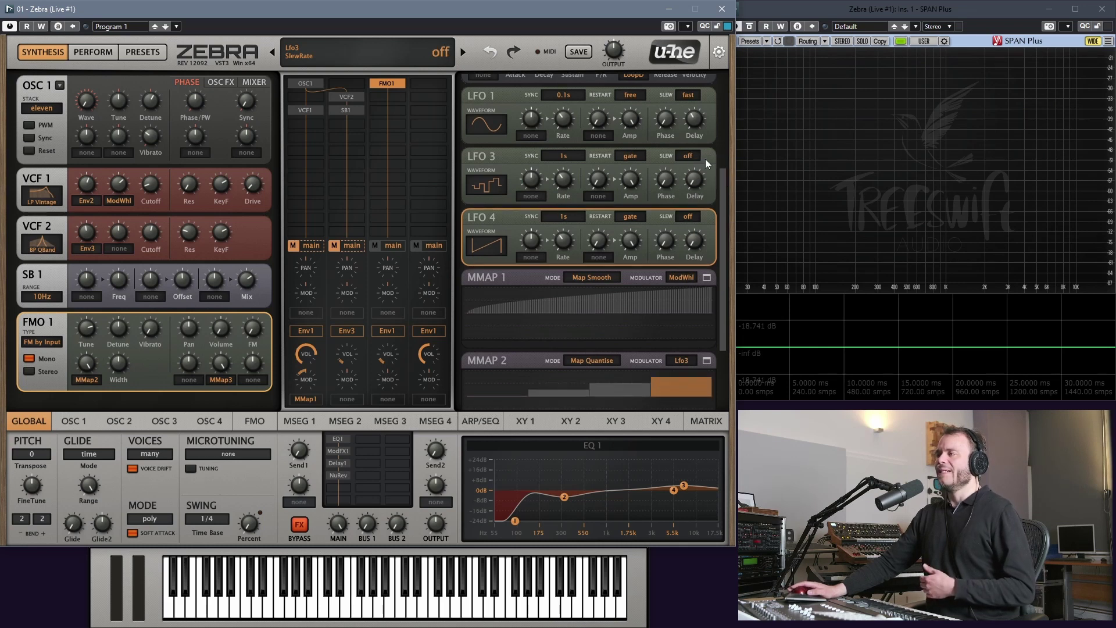
Step: Open MMap 3's full-size editor and mark ramp endpoints: 100 where the second half starts and -100 near the end of each half
scroll(723, 176, down, 2)
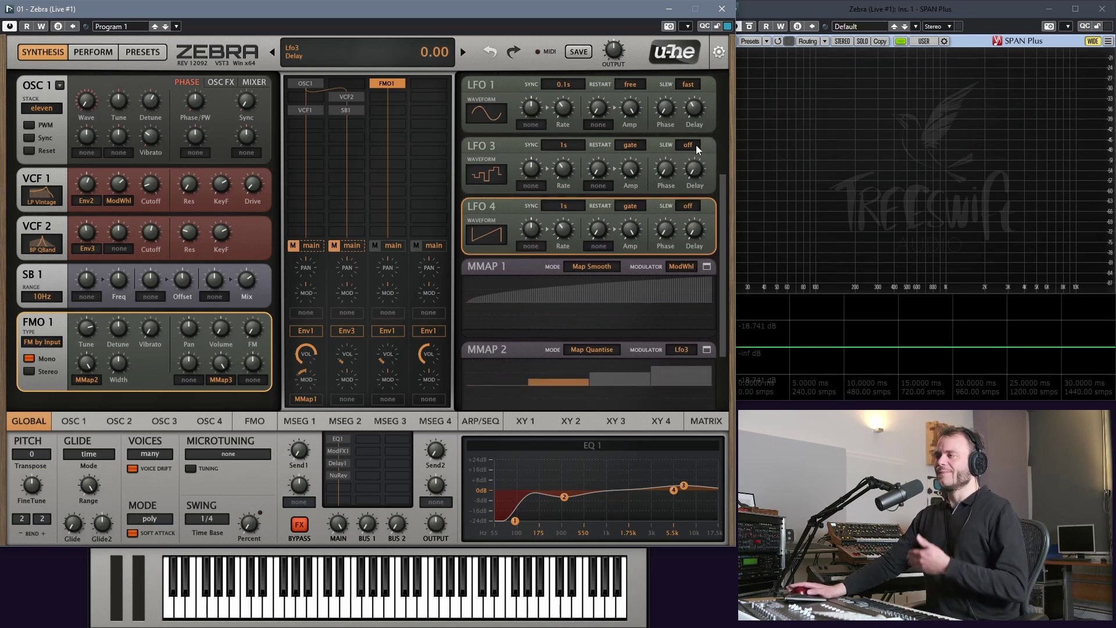
scroll(721, 181, down, 2)
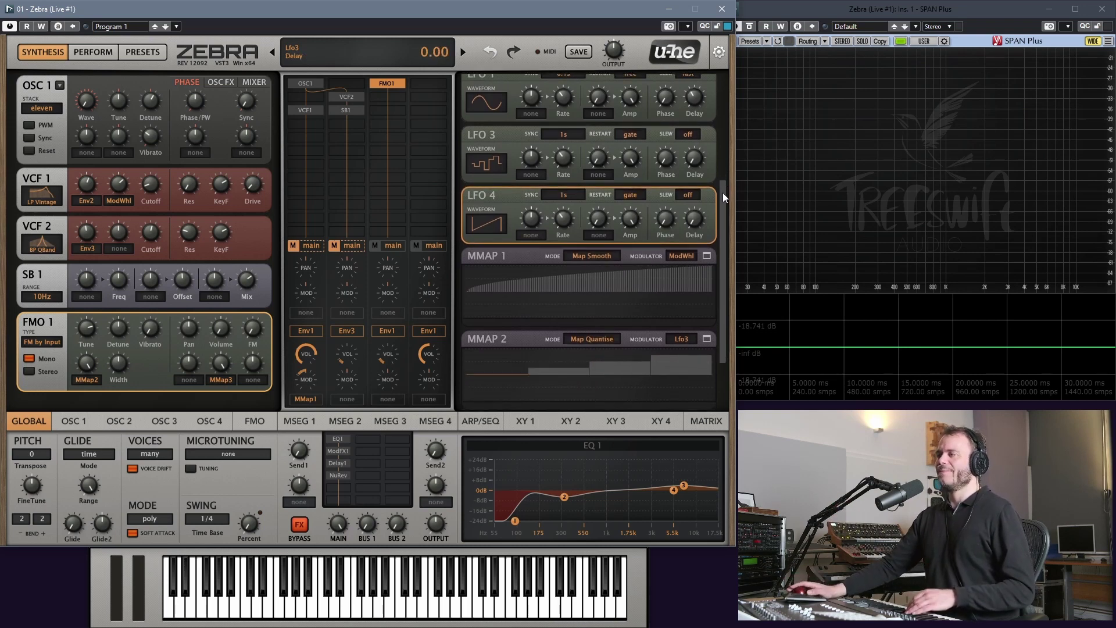
scroll(723, 194, down, 1)
scroll(723, 194, down, 5)
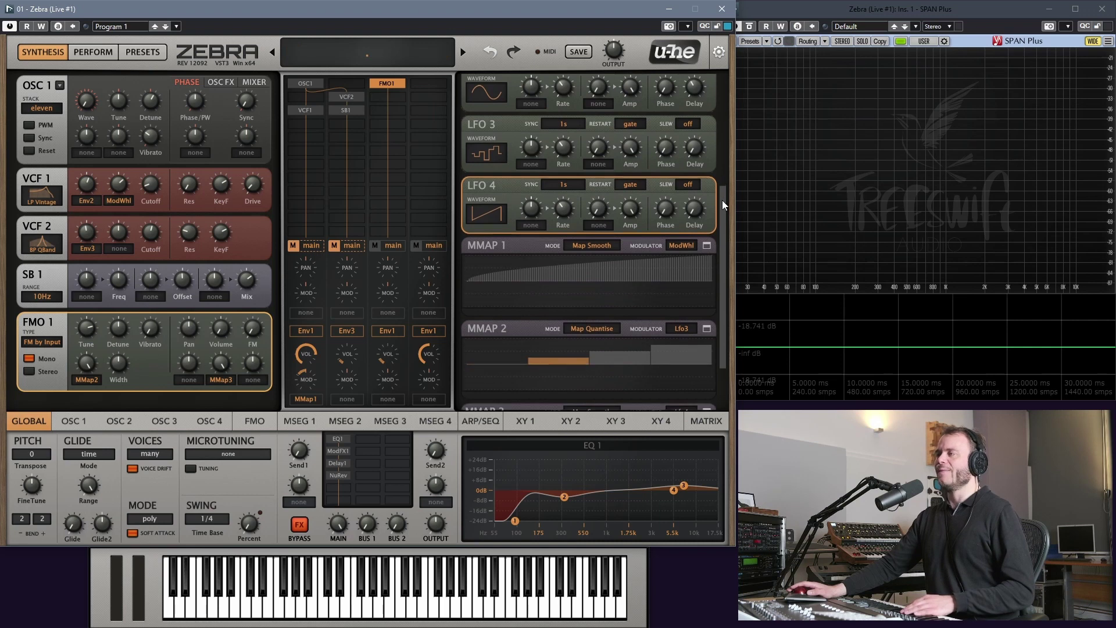
scroll(724, 219, down, 7)
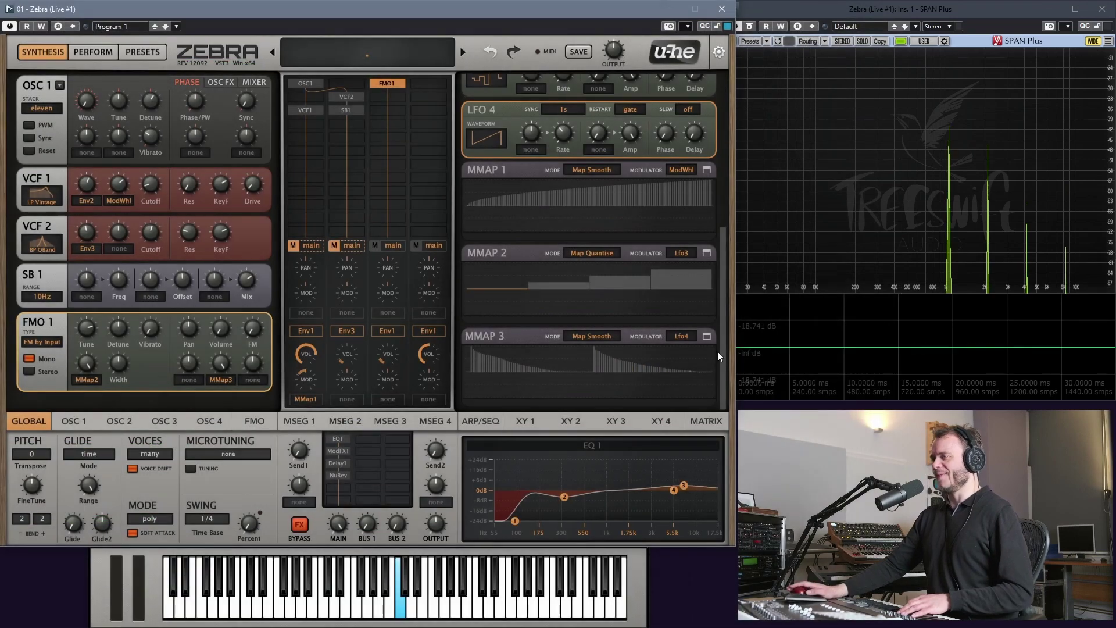
click(707, 336)
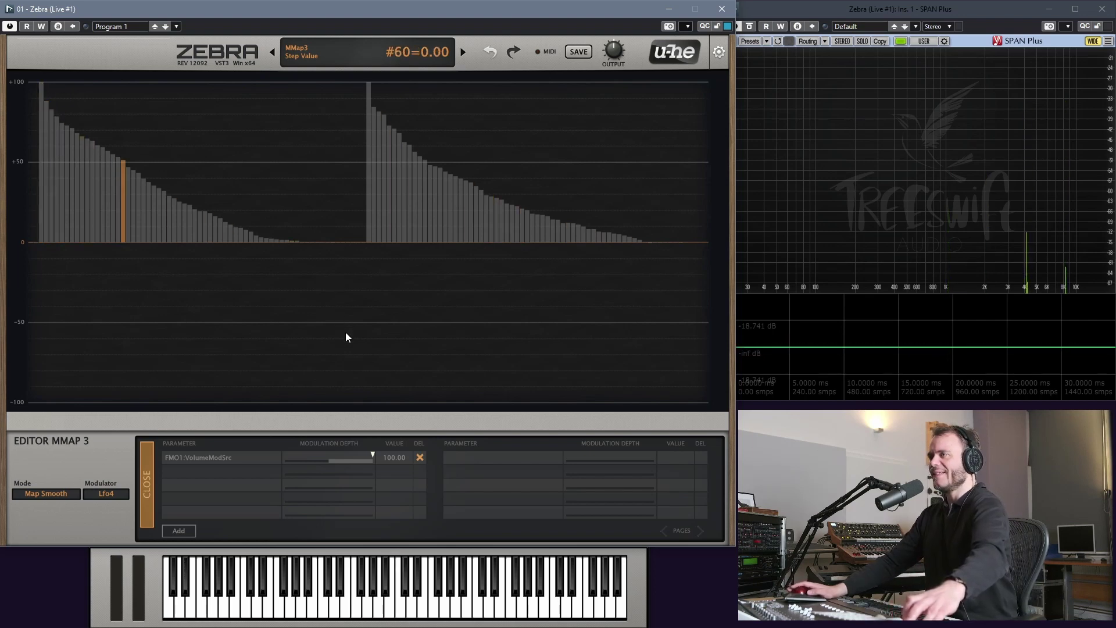
drag(345, 350, 343, 411)
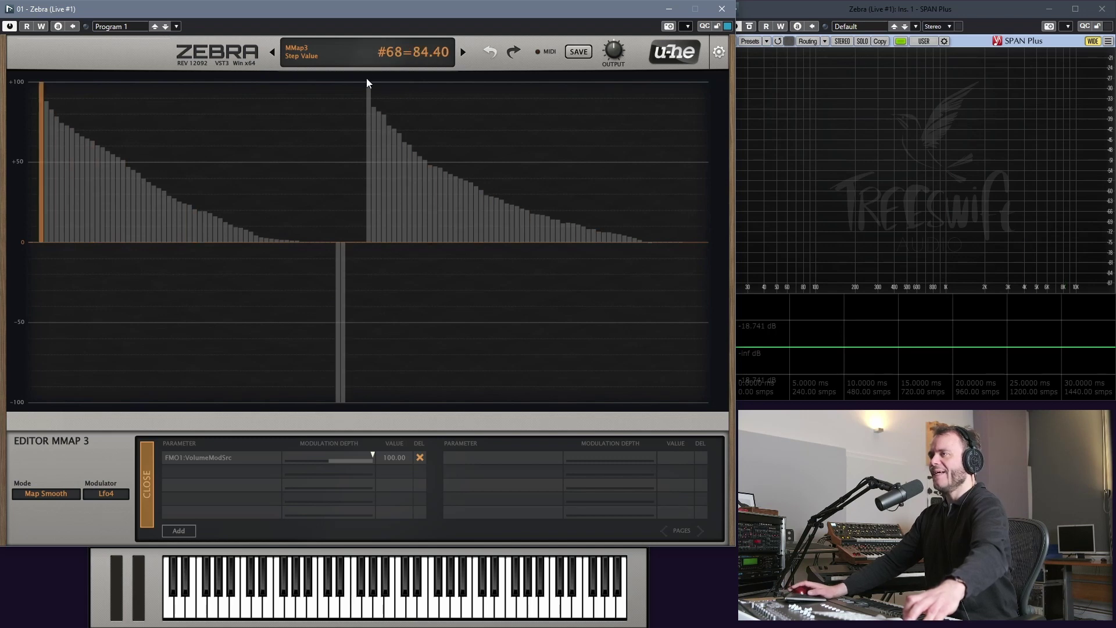
drag(364, 85, 368, 79)
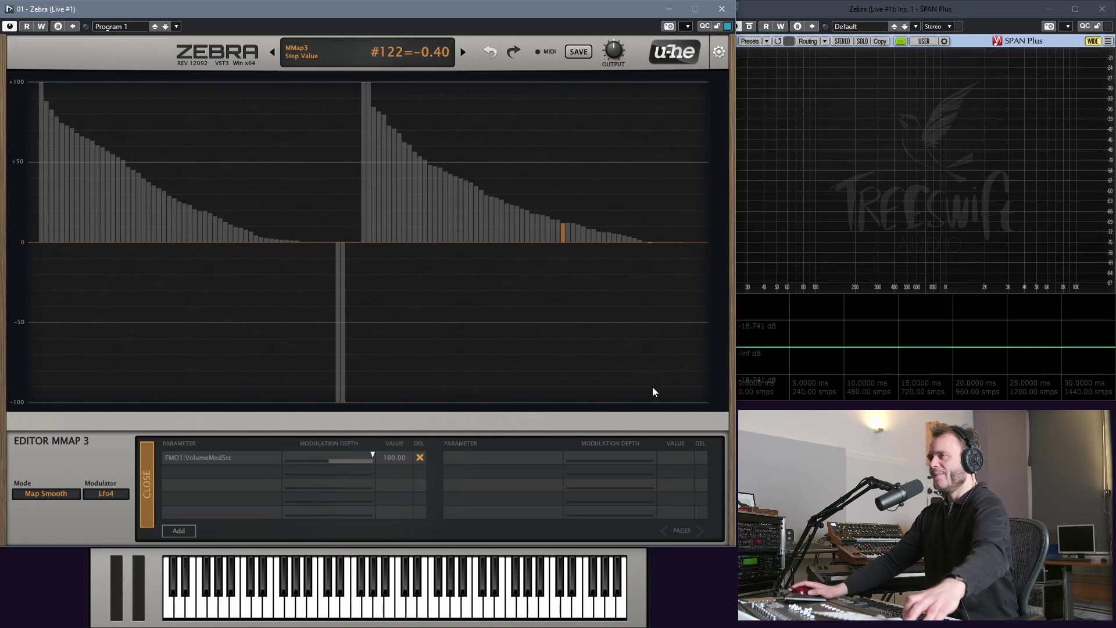
drag(659, 397, 658, 412)
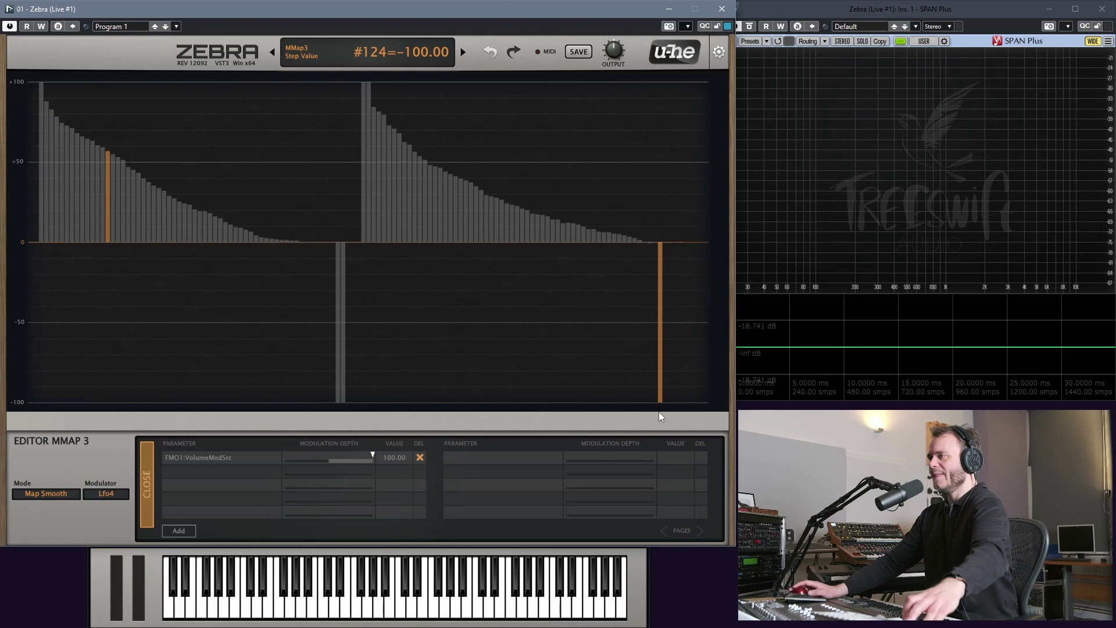
Step: Redraw both halves of MMap 3 as straight ramps falling from 100 to about -100
click(41, 83)
mouse_move(179, 191)
mouse_down()
mouse_move(271, 351)
mouse_move(344, 406)
mouse_up()
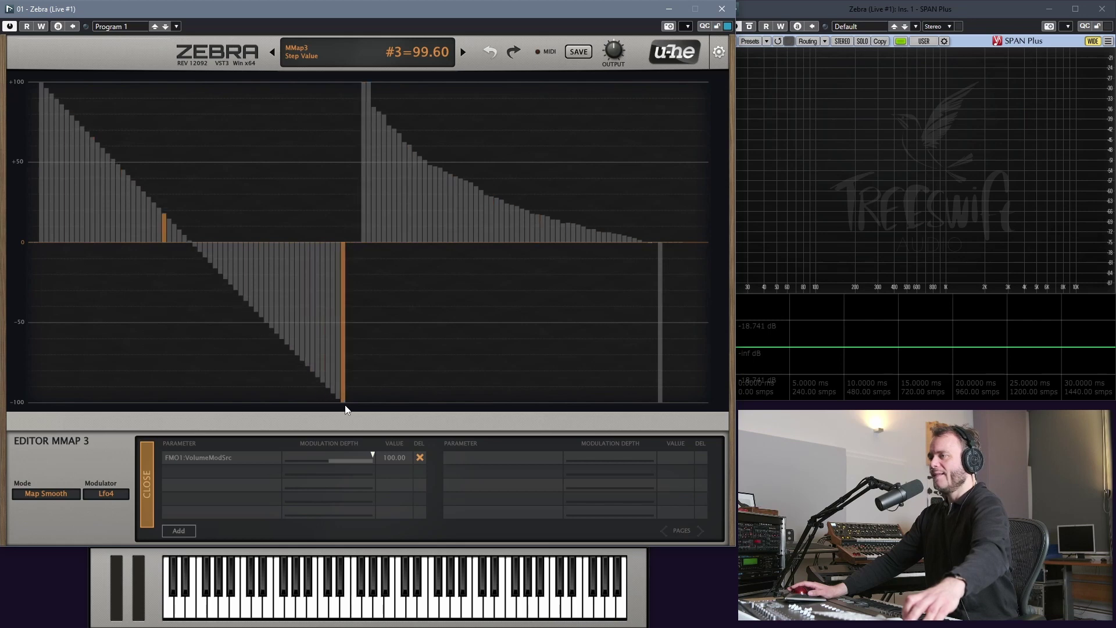
click(365, 85)
drag(639, 386, 642, 382)
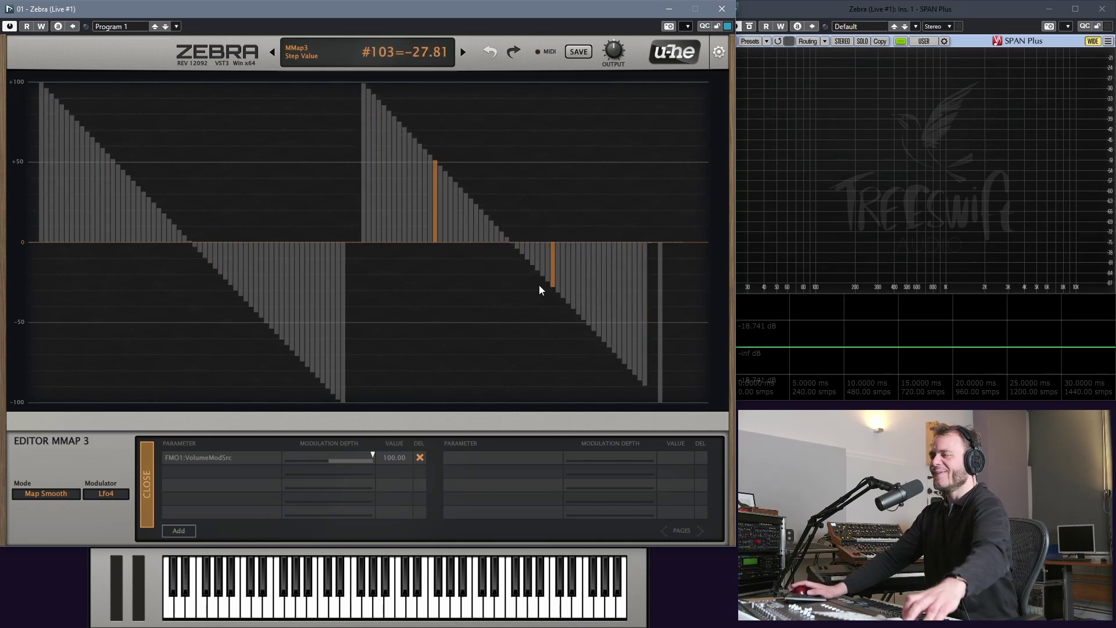
click(652, 392)
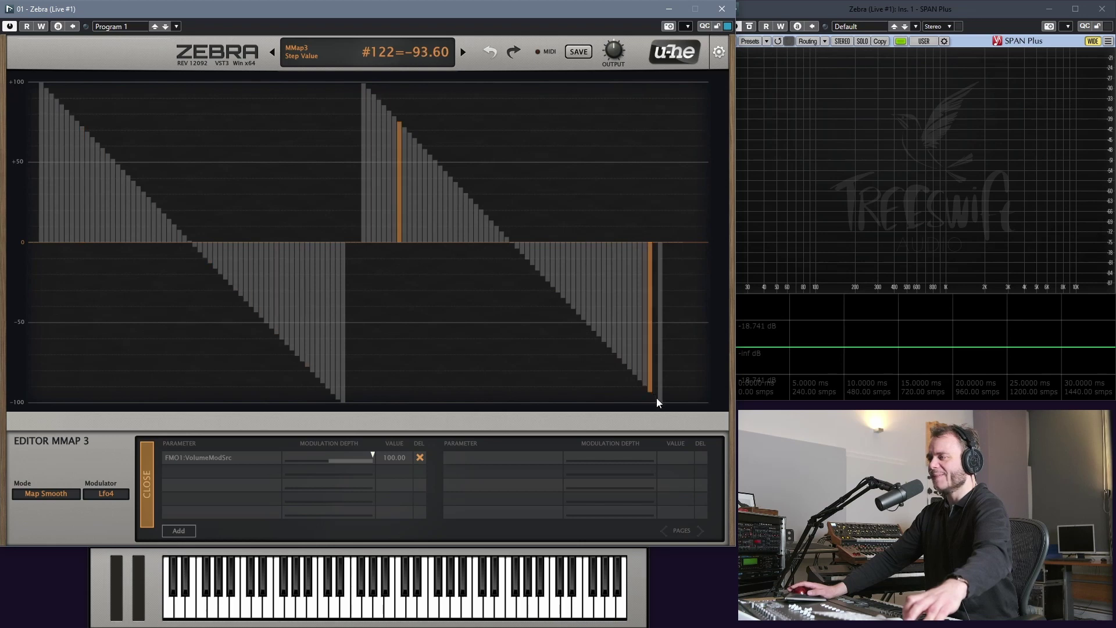
click(657, 397)
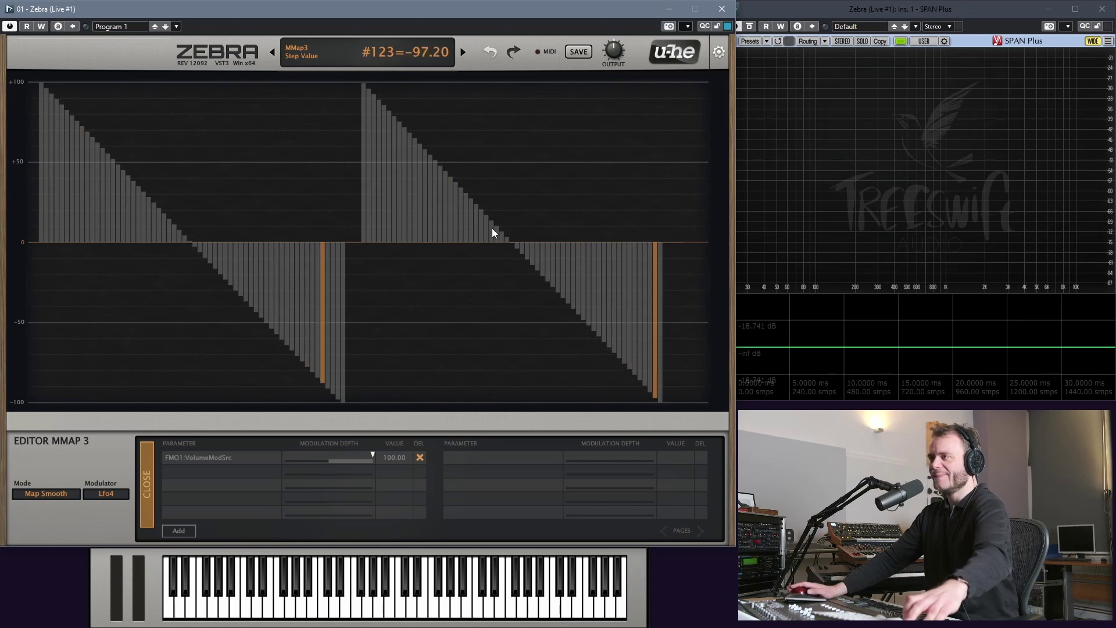
Step: Bend both MMap 3 ramps into concave decays with the Warp alt-draw mode, and make the map unipolar
right_click(505, 162)
mouse_move(554, 202)
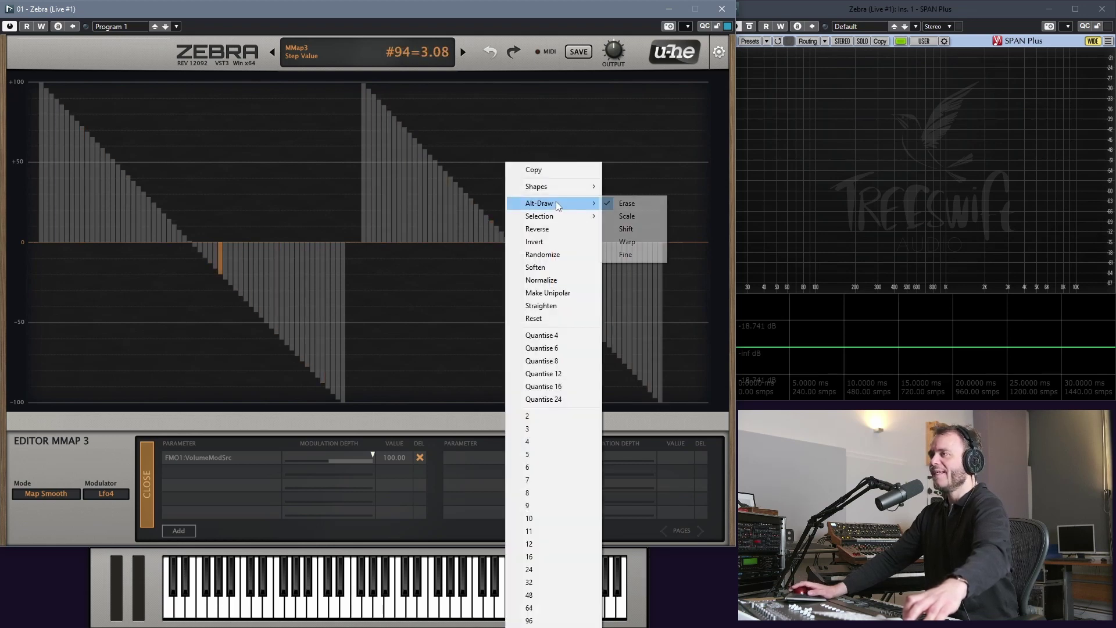
click(631, 240)
mouse_move(556, 233)
mouse_down()
mouse_move(512, 245)
mouse_move(512, 348)
mouse_up()
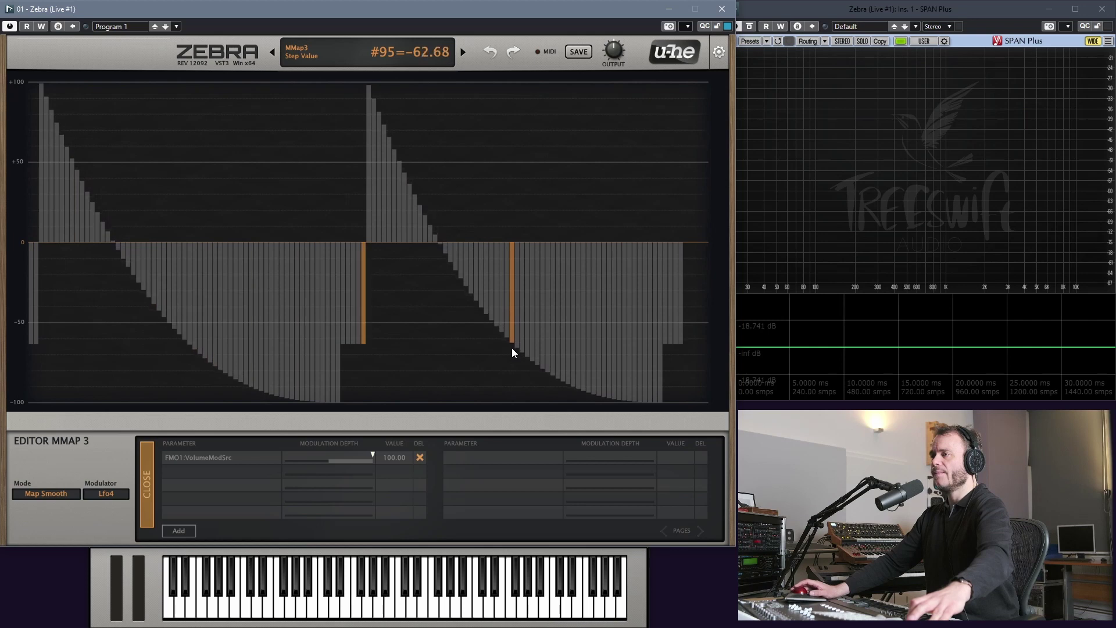
right_click(513, 237)
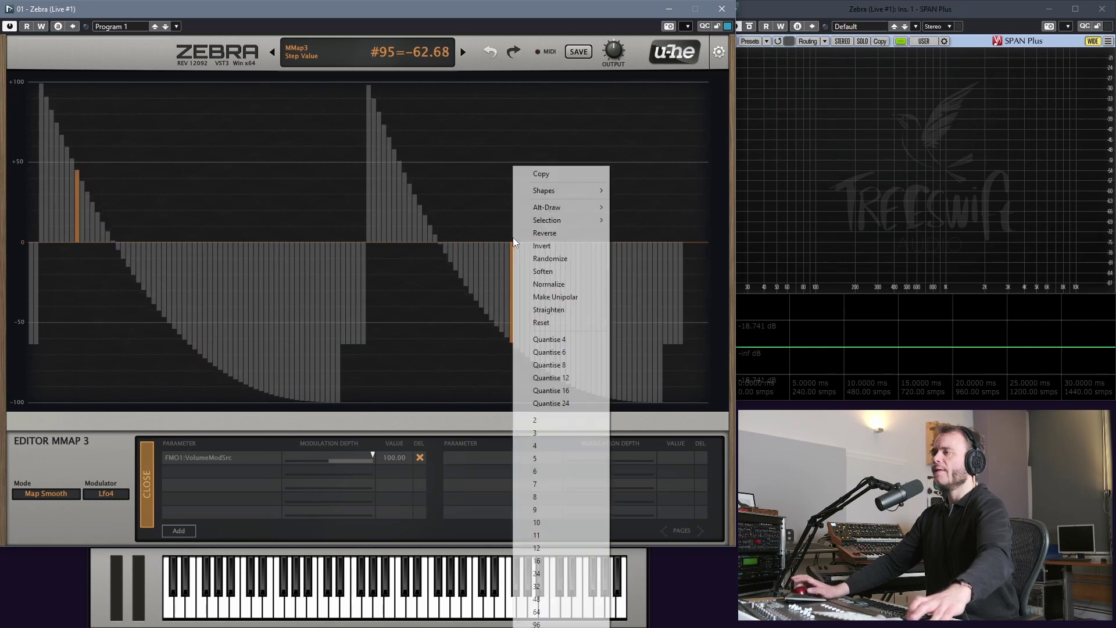
click(568, 301)
Step: Switch alt-draw to Erase, zero the leftover steps outside the two decay curves, and close the MMap 3 editor
right_click(537, 264)
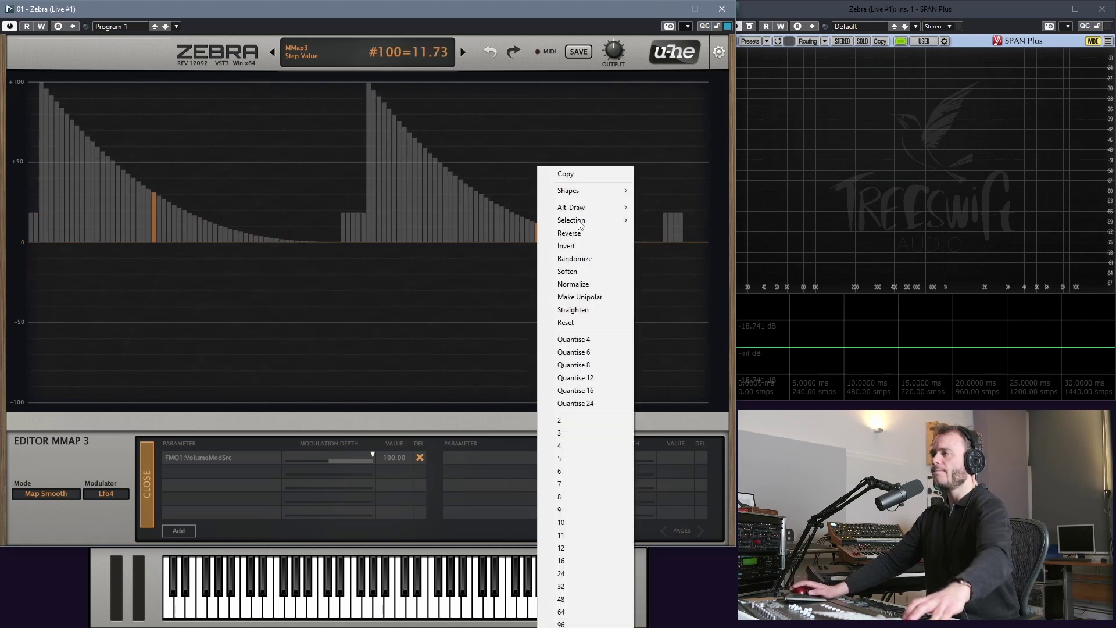
mouse_move(594, 207)
click(662, 209)
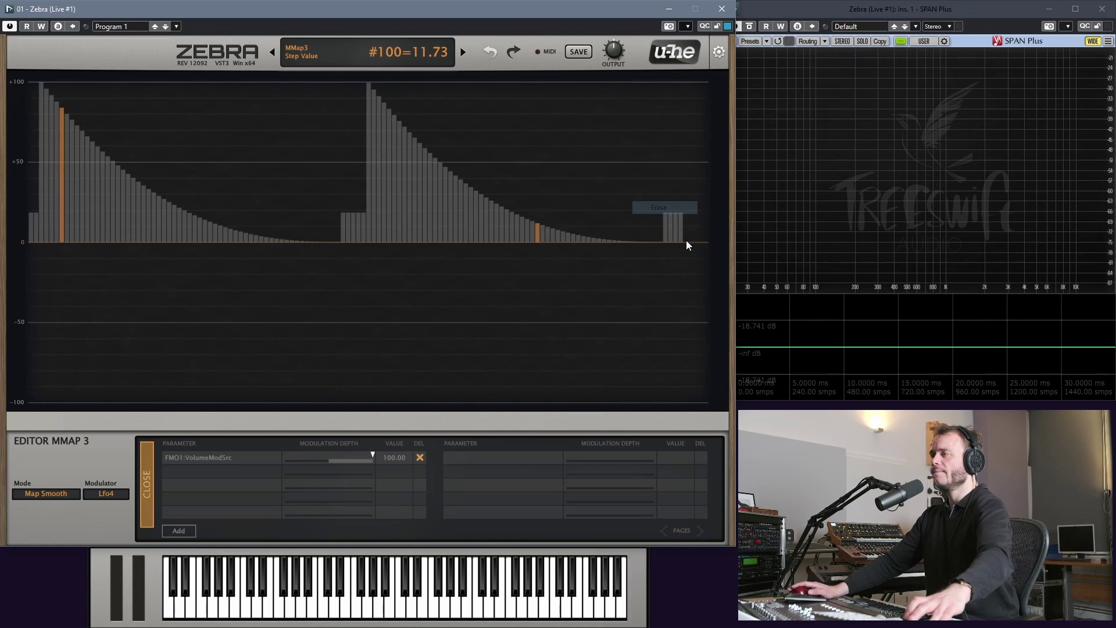
alt+click(664, 230)
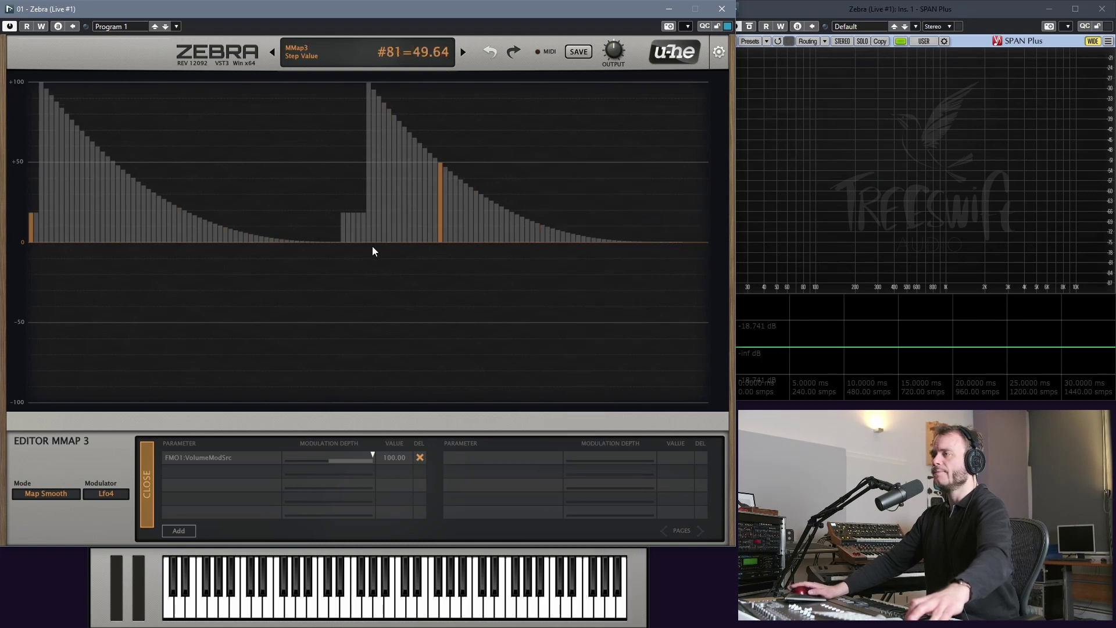
drag(343, 227, 362, 225)
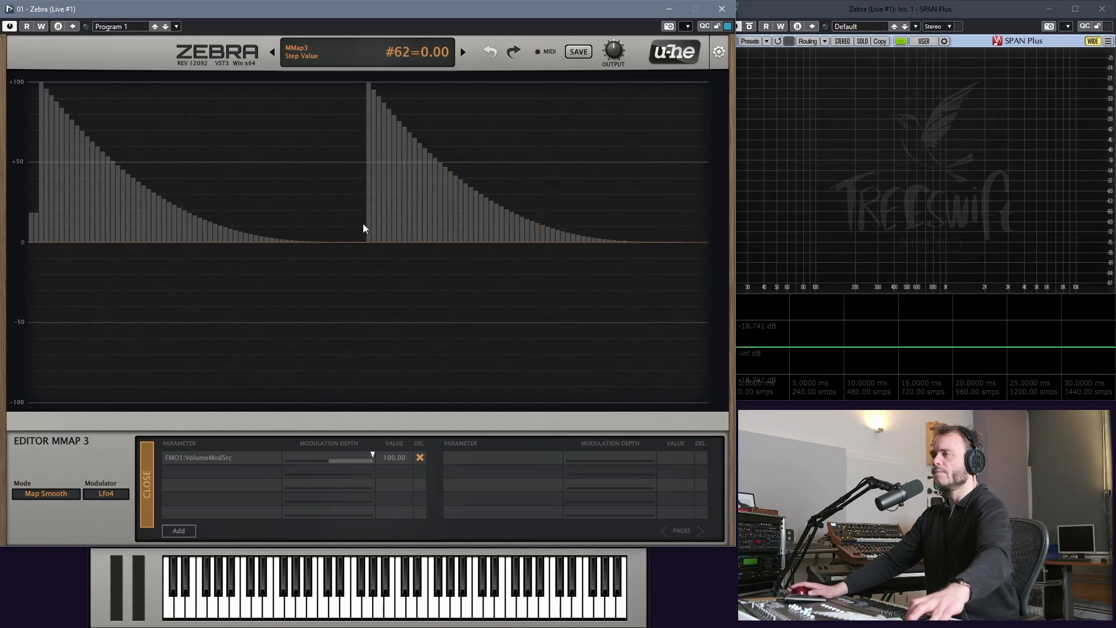
drag(34, 218, 29, 222)
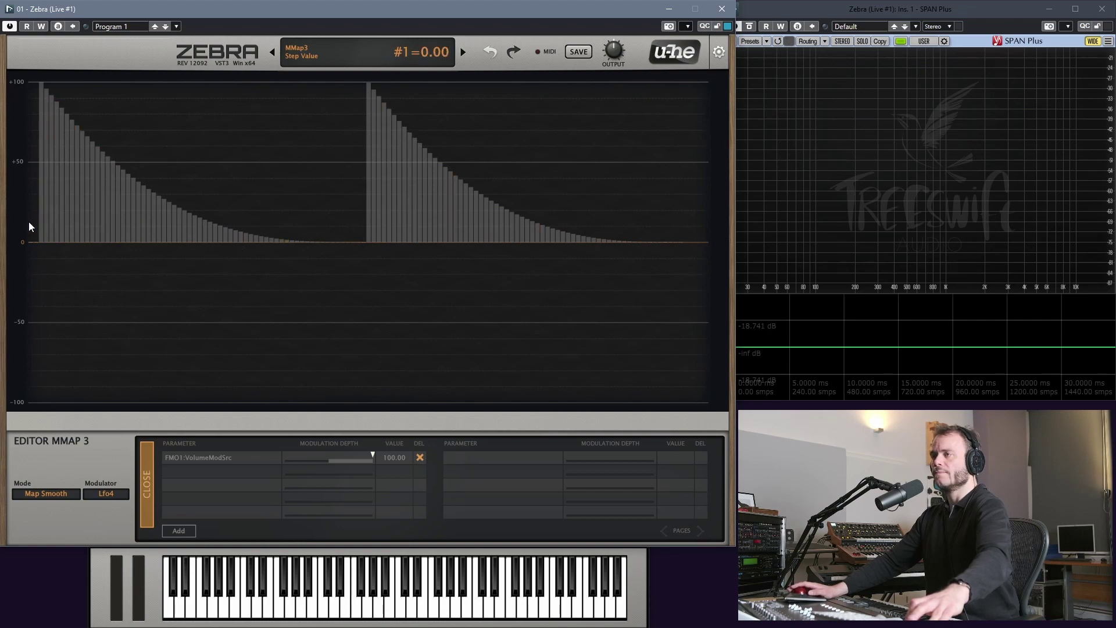
click(144, 479)
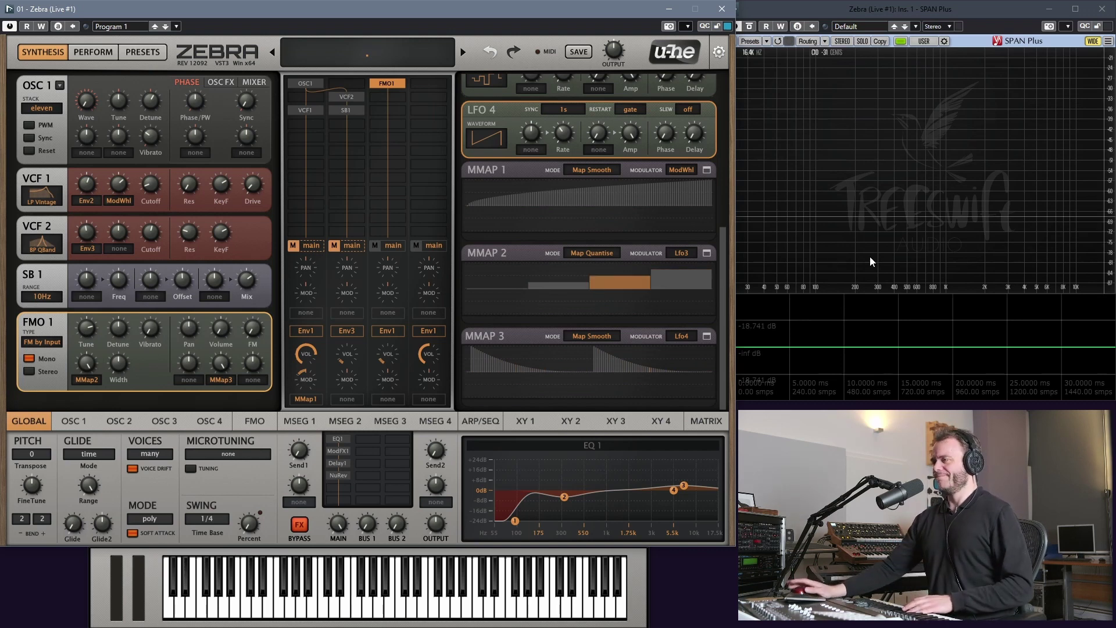
Step: Assign Lfo2 as the rate modulation source of both LFO 3 and LFO 4
drag(724, 297, 724, 226)
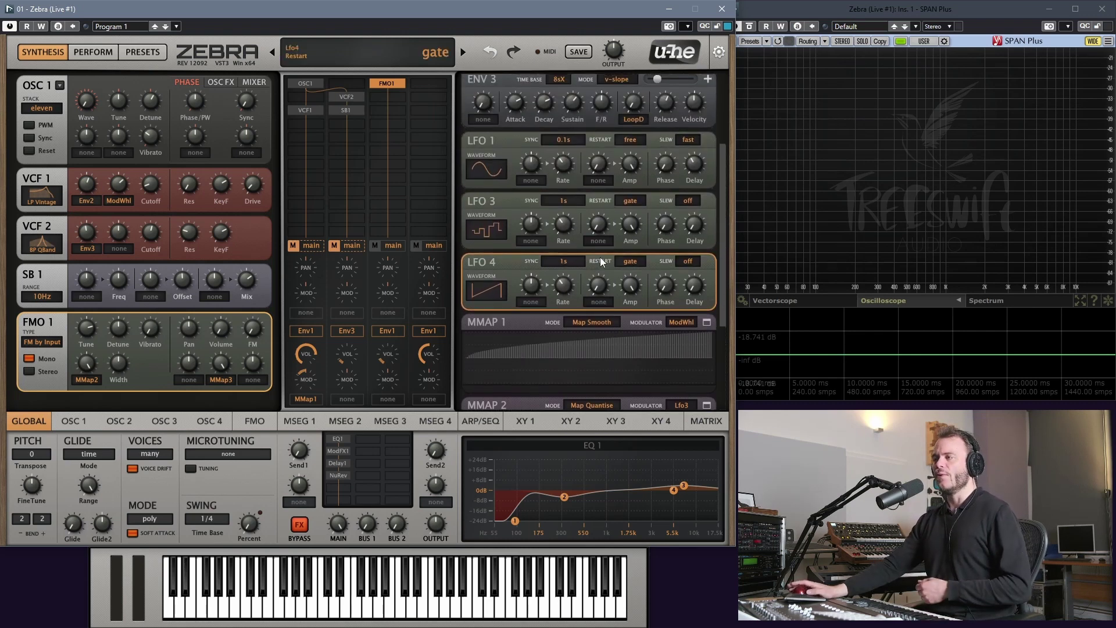
click(534, 242)
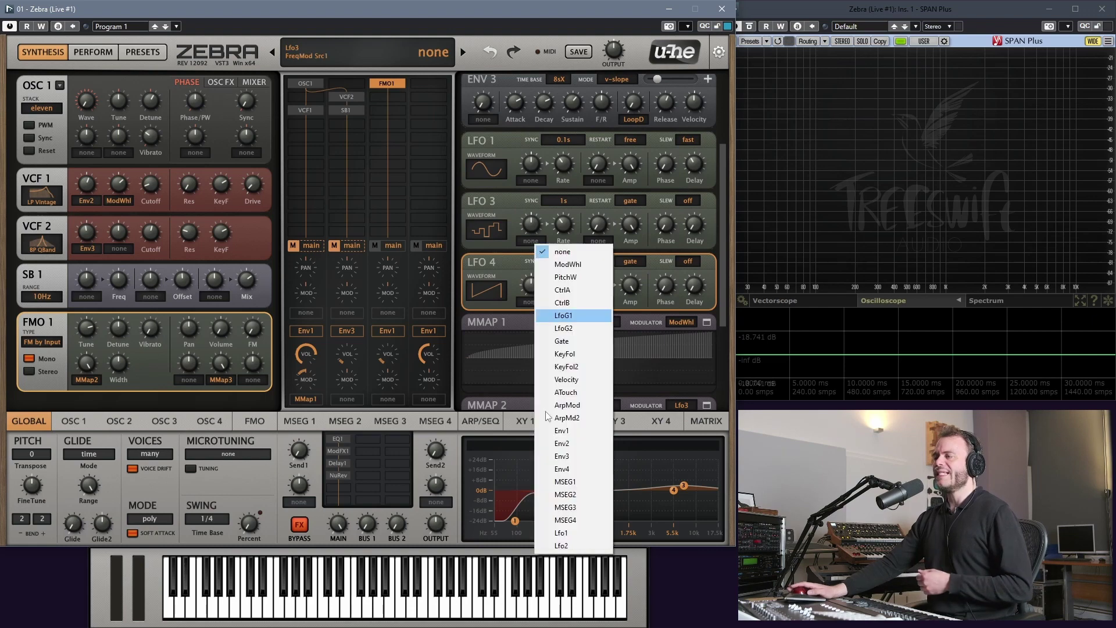
click(562, 545)
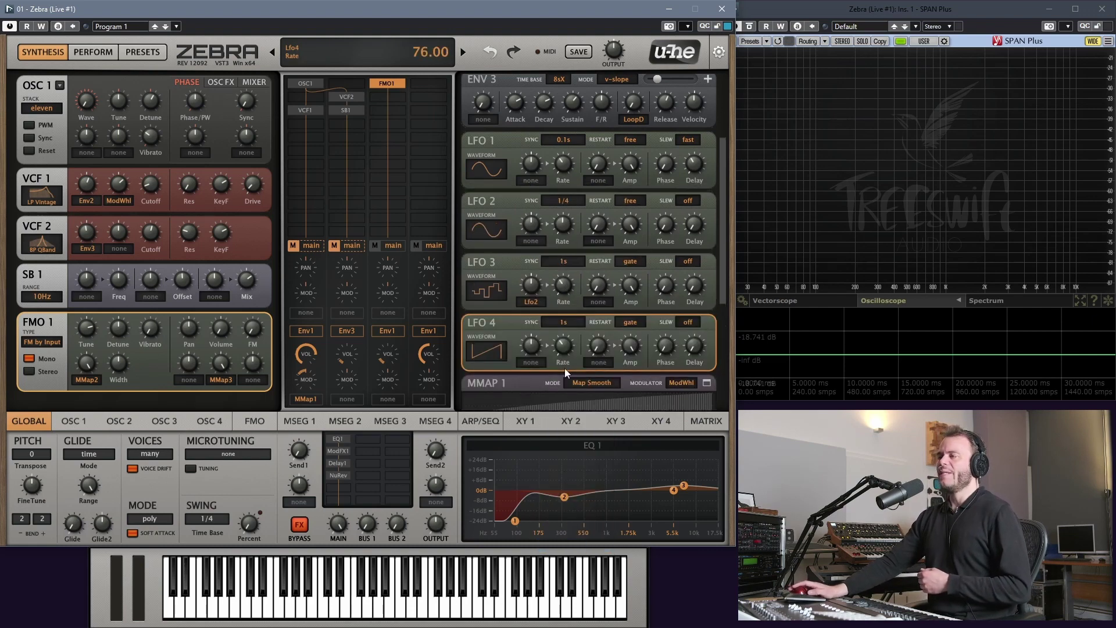
click(531, 362)
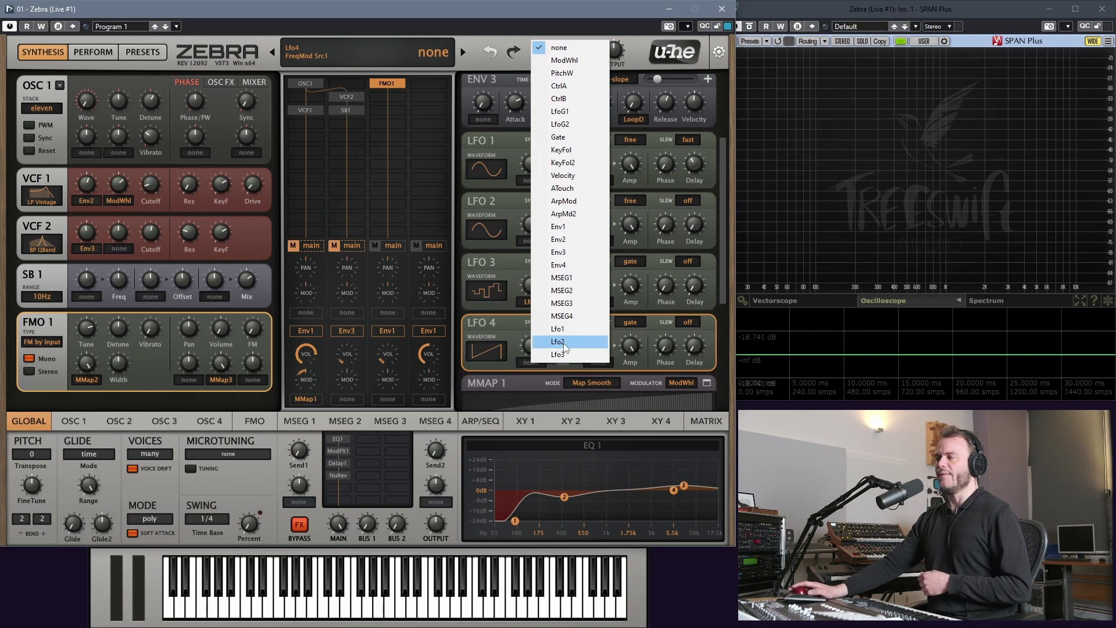
click(564, 342)
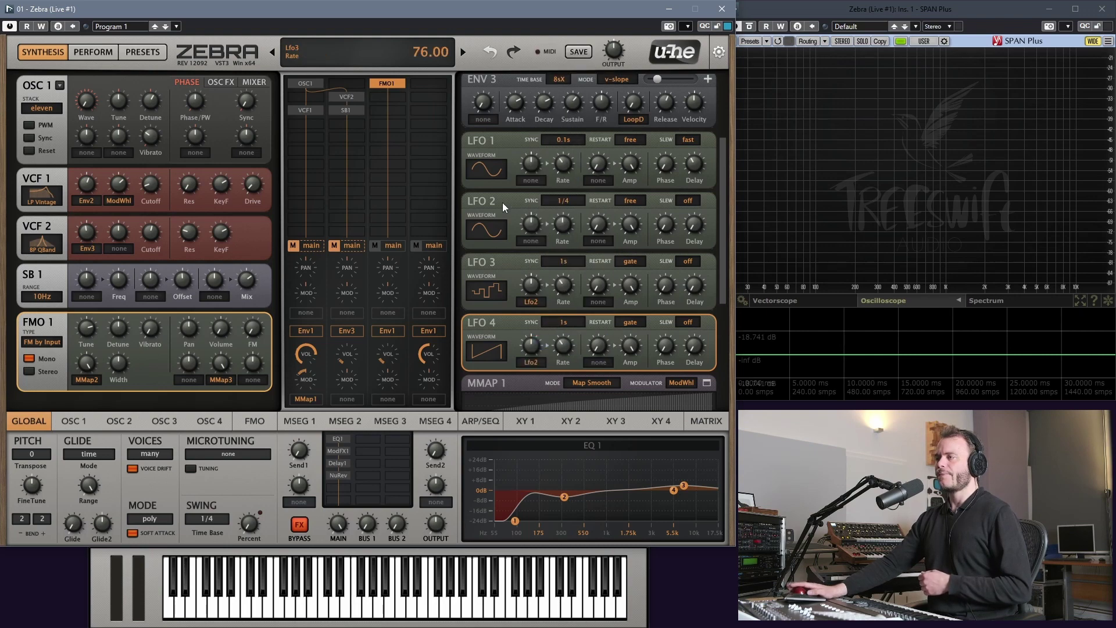
Step: Set LFO 2 to a 1s time base, rate 60 and the rand glide waveform
click(563, 201)
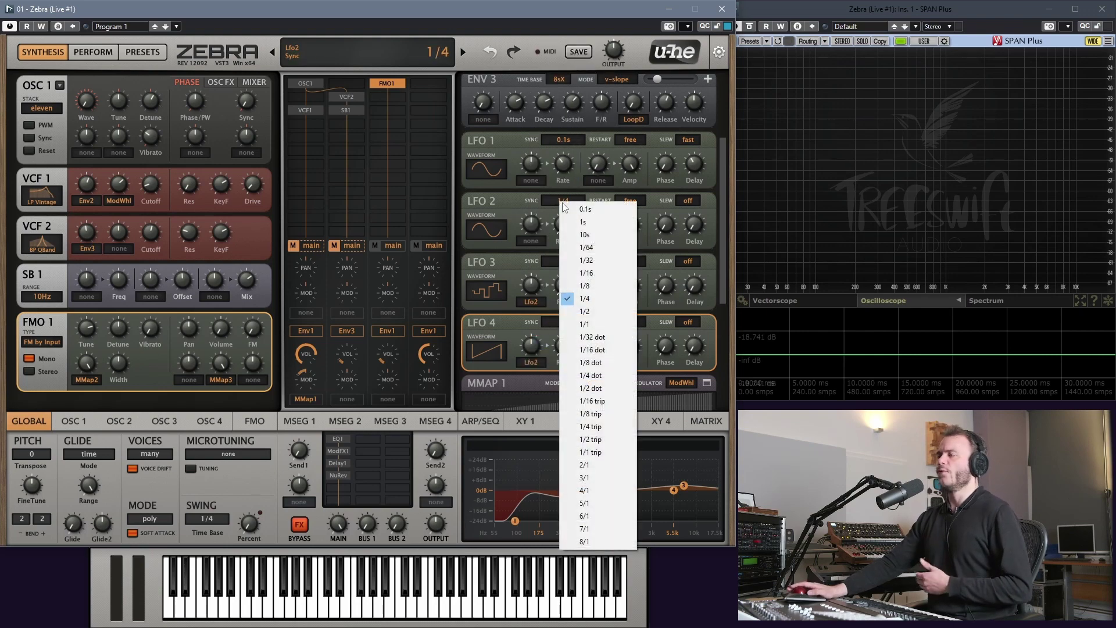
click(595, 224)
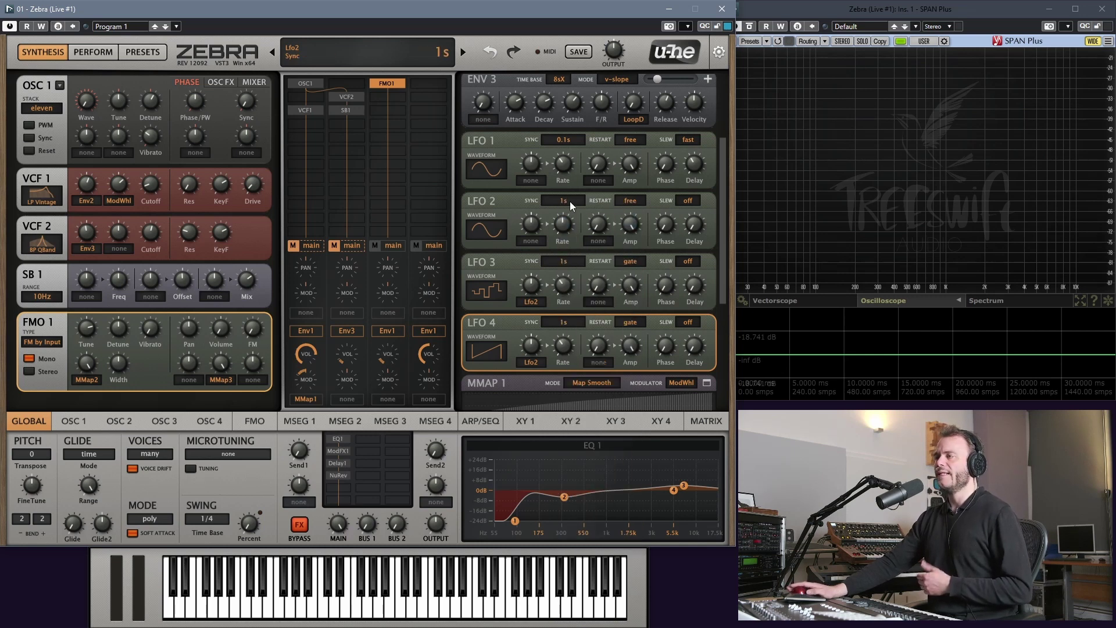
mouse_move(567, 224)
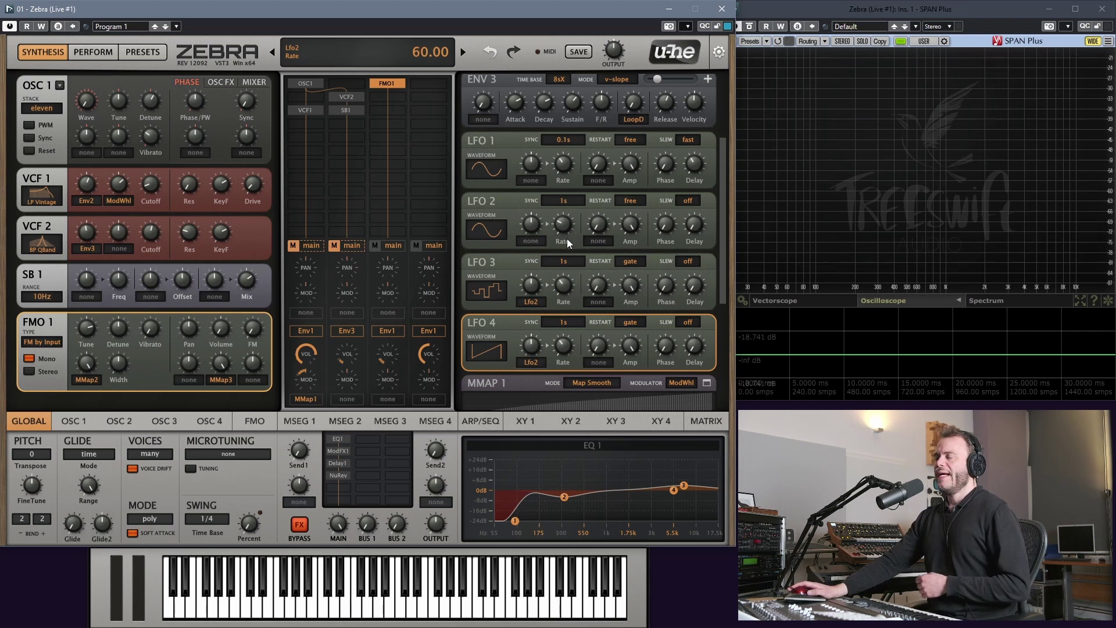
click(499, 230)
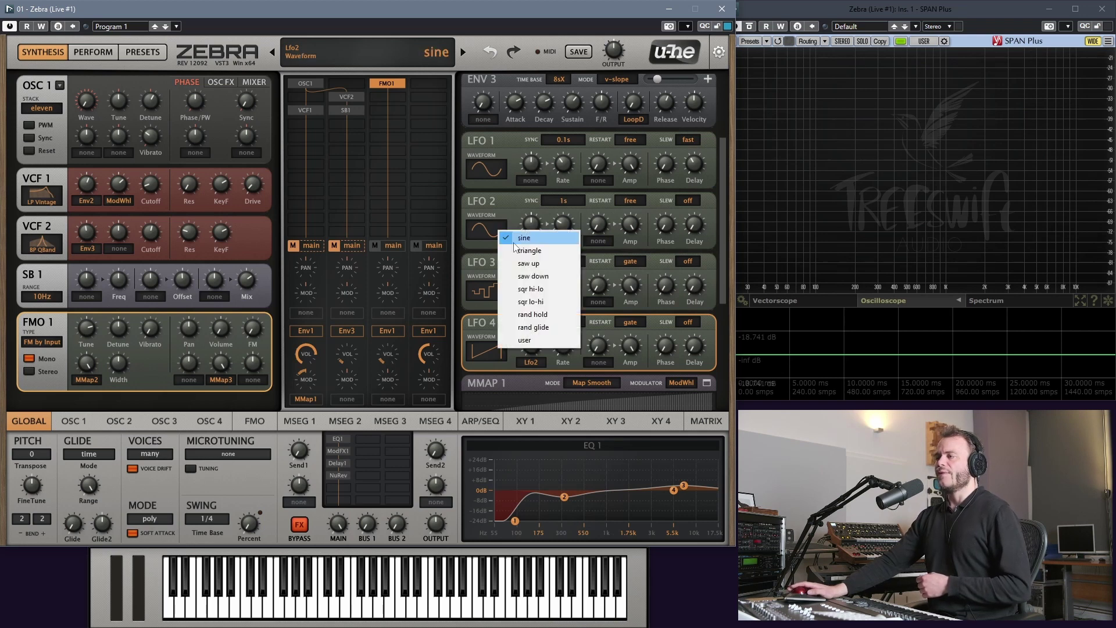
click(550, 327)
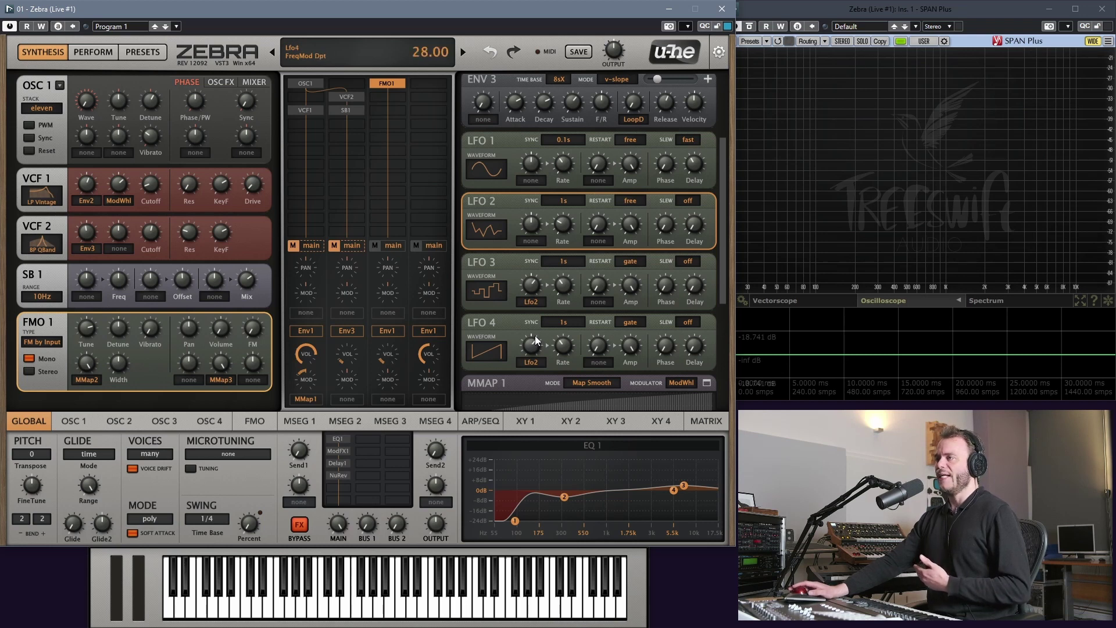
Step: Set LFO 4's Lfo2 rate modulation depth to around 28 and lower its rate to 66
scroll(535, 338, down, 2)
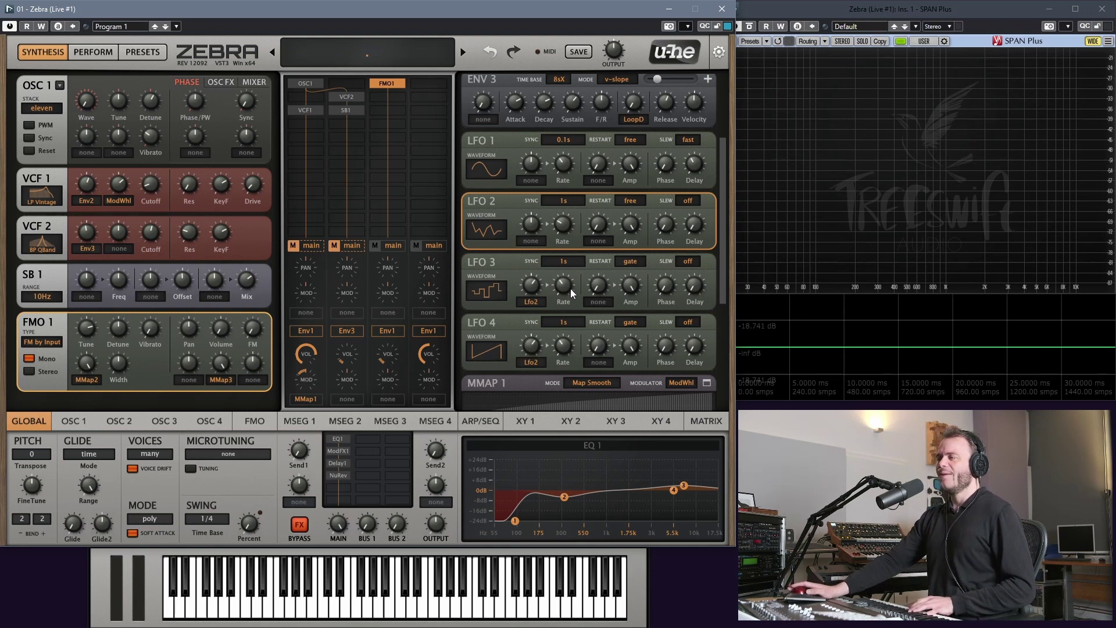
mouse_move(569, 288)
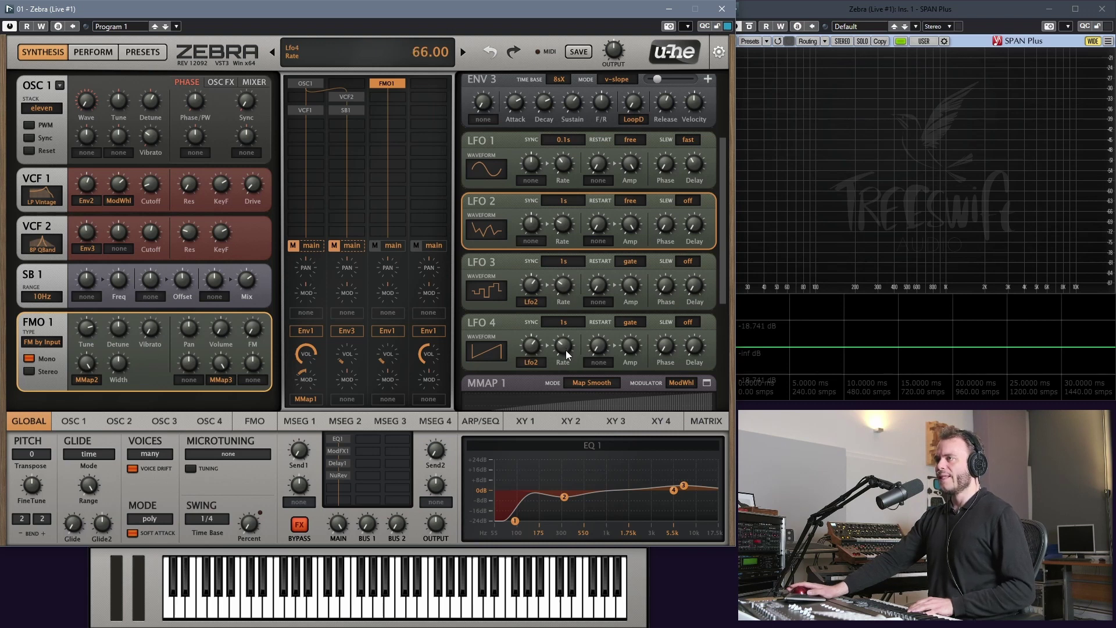
mouse_move(597, 344)
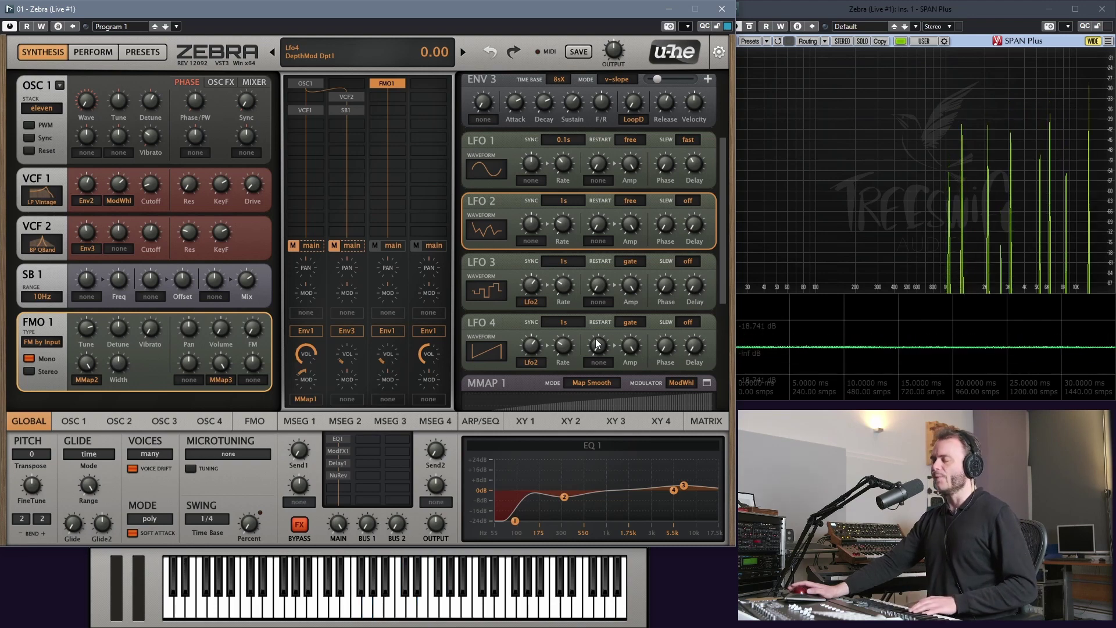
drag(723, 200, 726, 319)
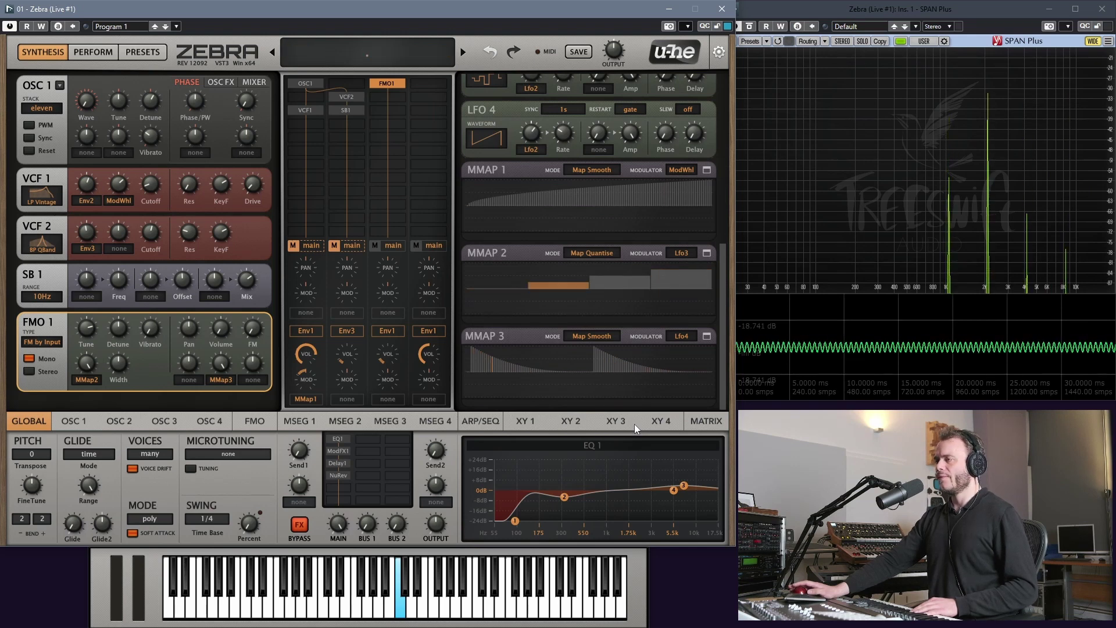
Step: Adjust LFO 3's Lfo2 rate modulation depth to around 24
scroll(723, 353, up, 2)
scroll(724, 351, up, 3)
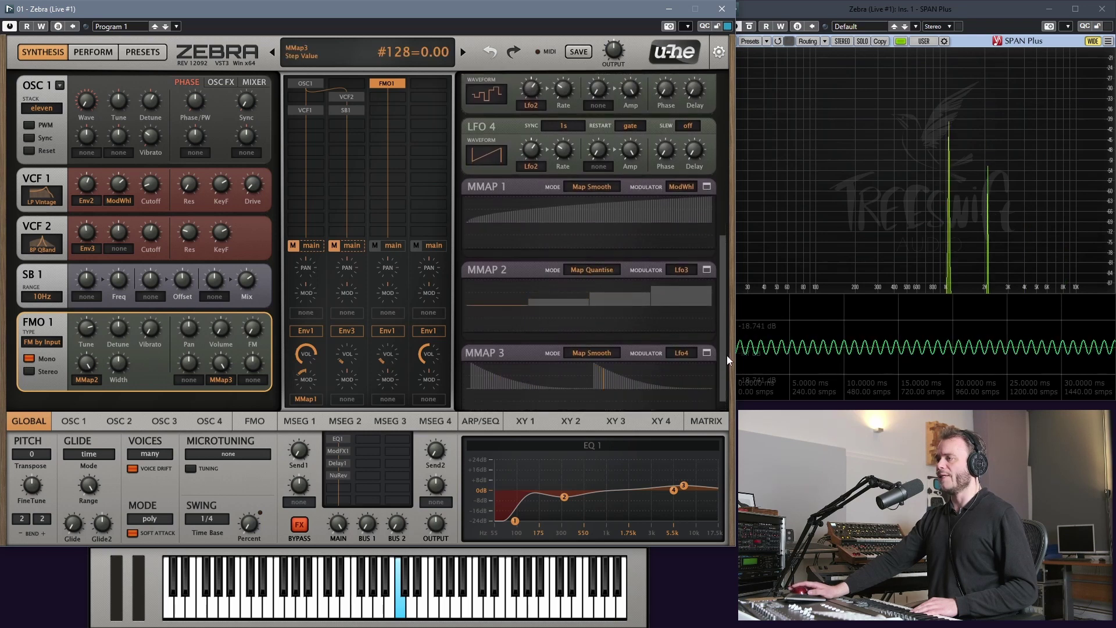
scroll(727, 348, up, 5)
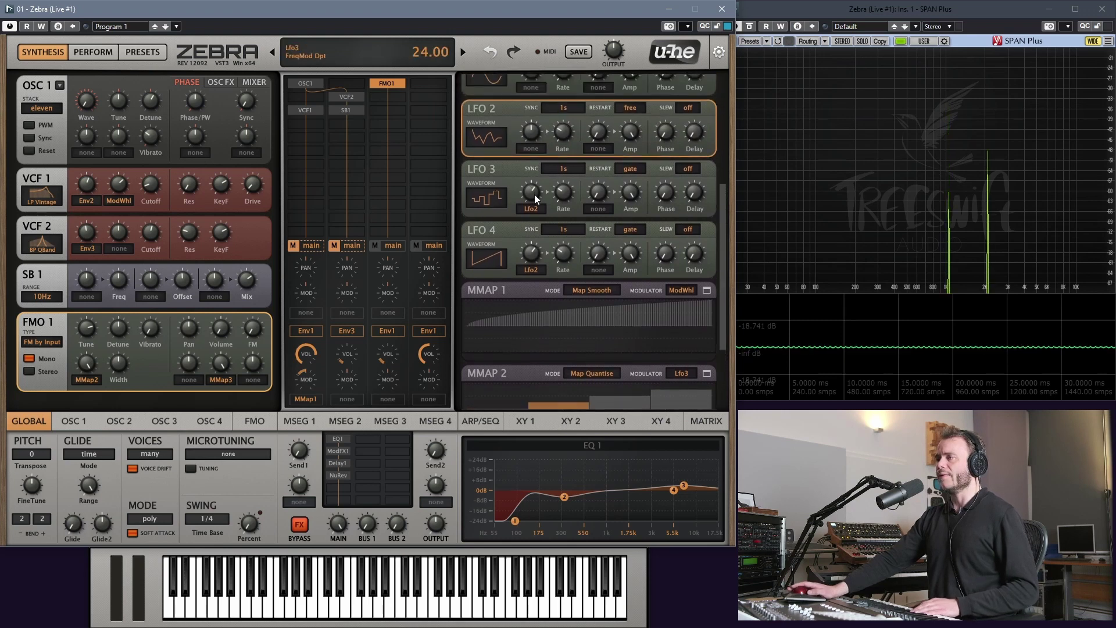
drag(535, 194, 534, 196)
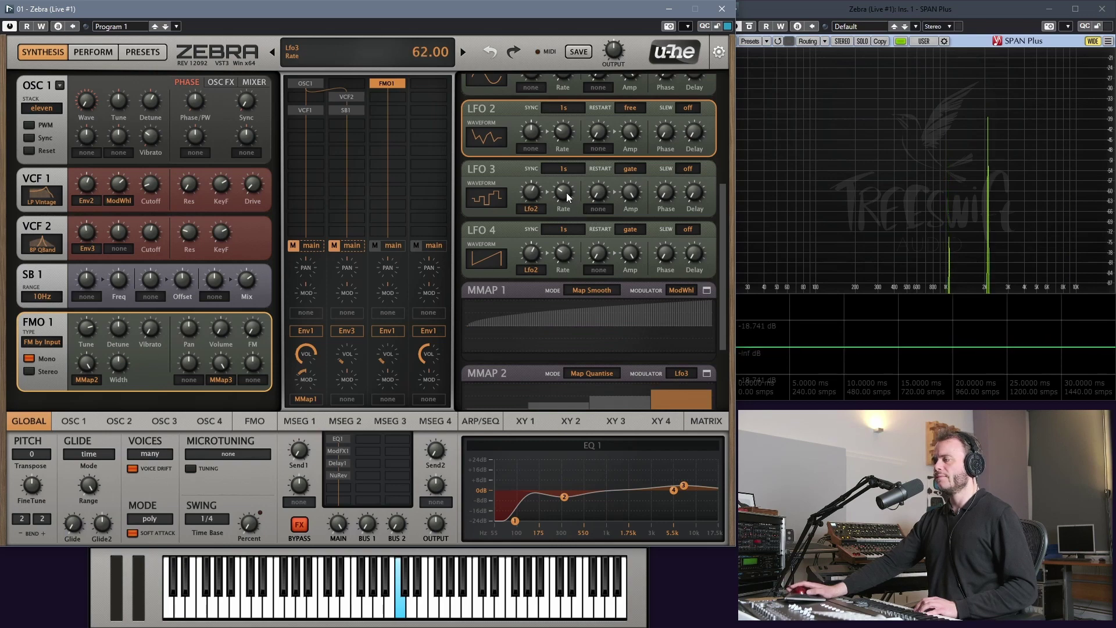
Step: Lower the rates of LFO 3 and LFO 4 to 58
scroll(566, 193, down, 2)
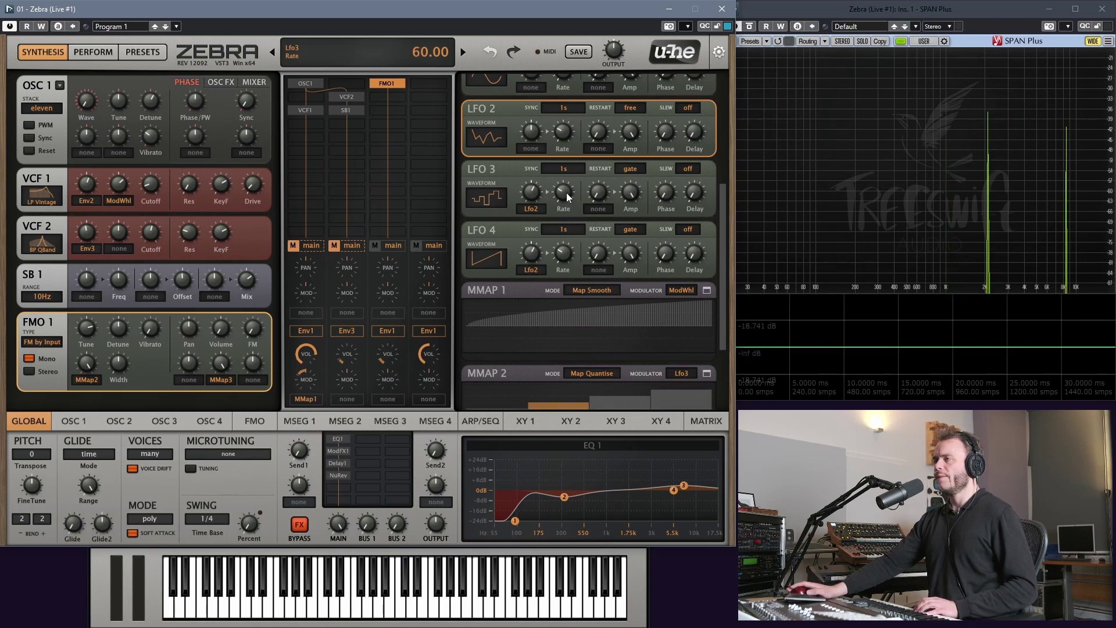
scroll(566, 197, down, 4)
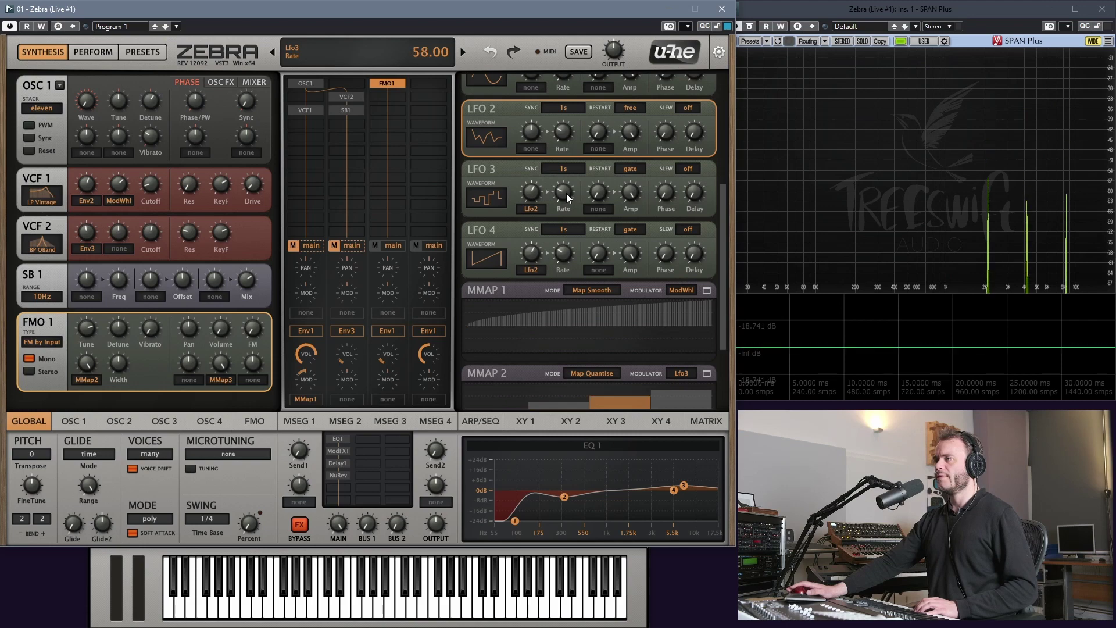
scroll(568, 256, up, 4)
scroll(568, 257, down, 4)
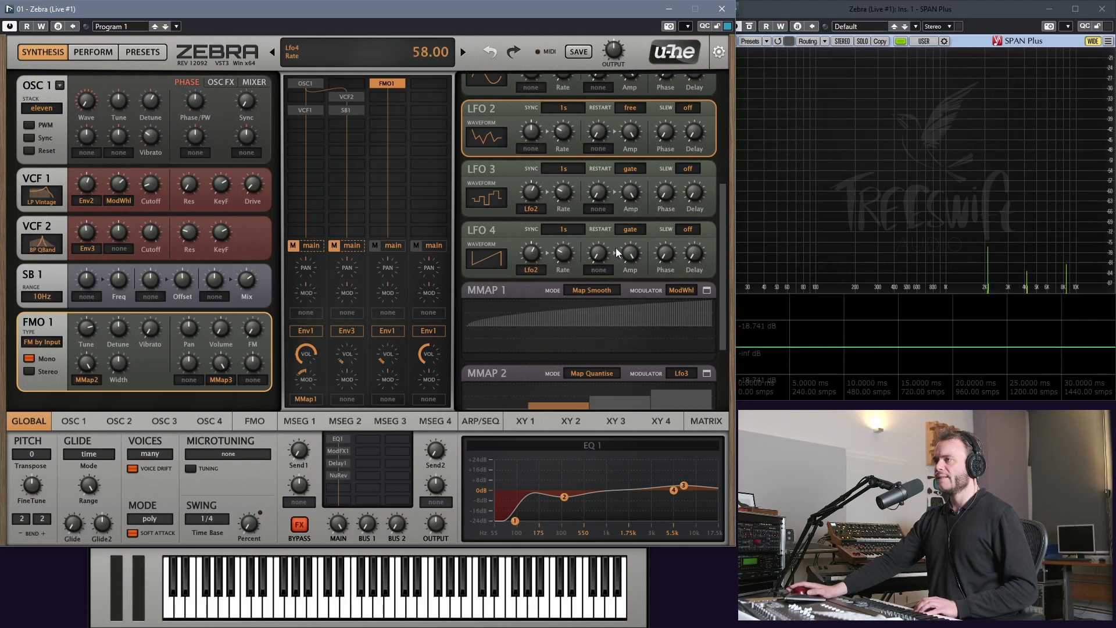
Step: Review how Lfo2 modulates the rates of LFO 3 and LFO 4, and how these drive MMap 2 and MMap 3
drag(719, 221, 727, 322)
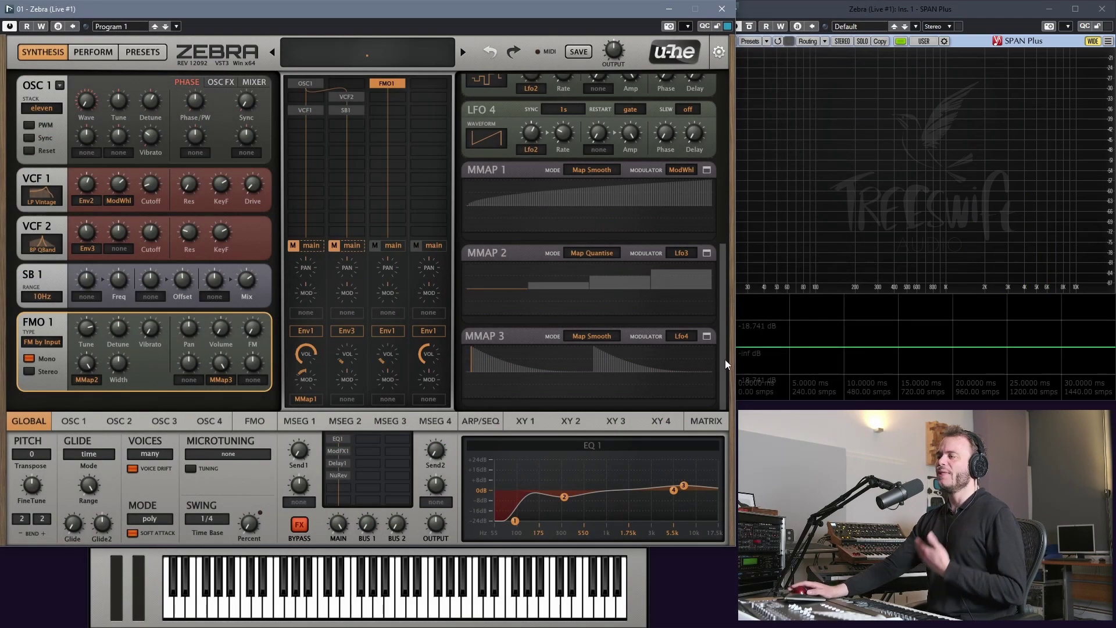
drag(724, 334, 724, 278)
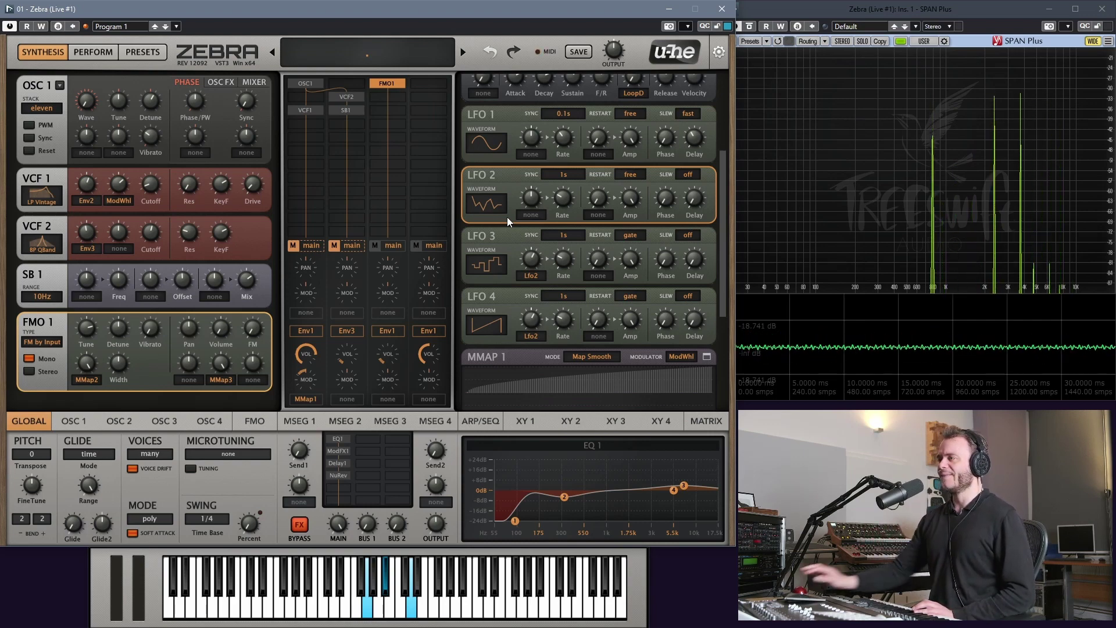
drag(723, 198, 719, 316)
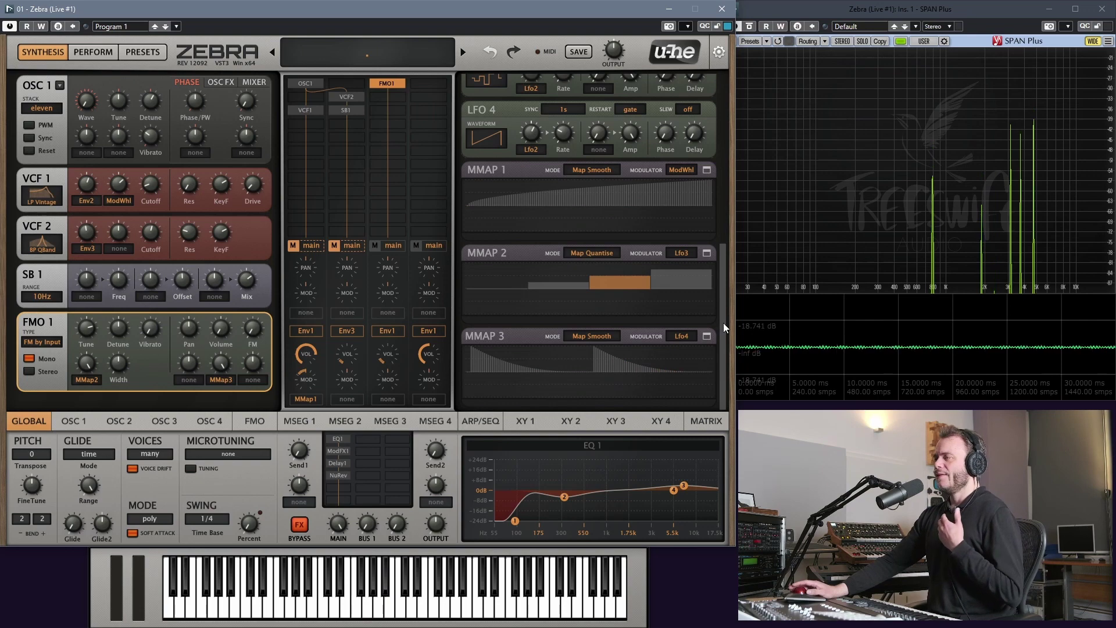
drag(723, 319, 724, 243)
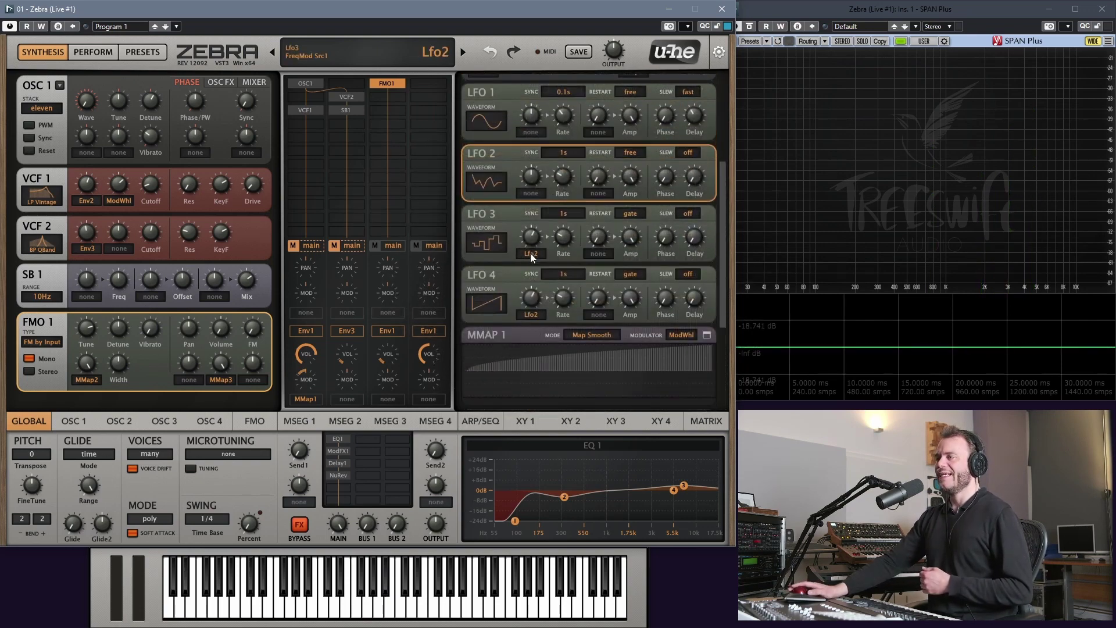
click(531, 256)
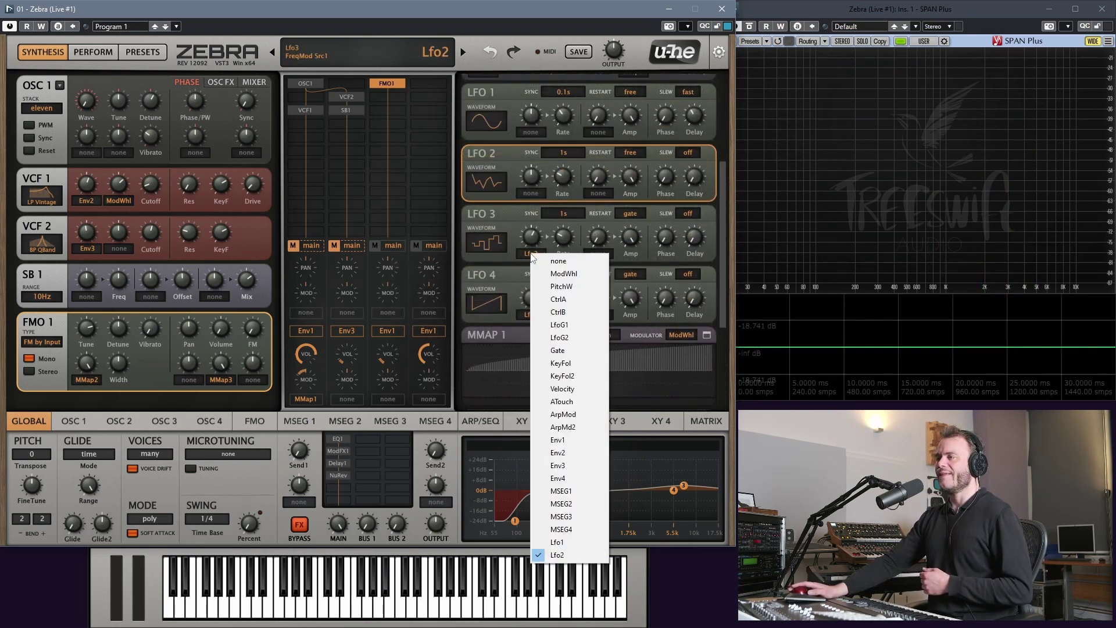
click(570, 556)
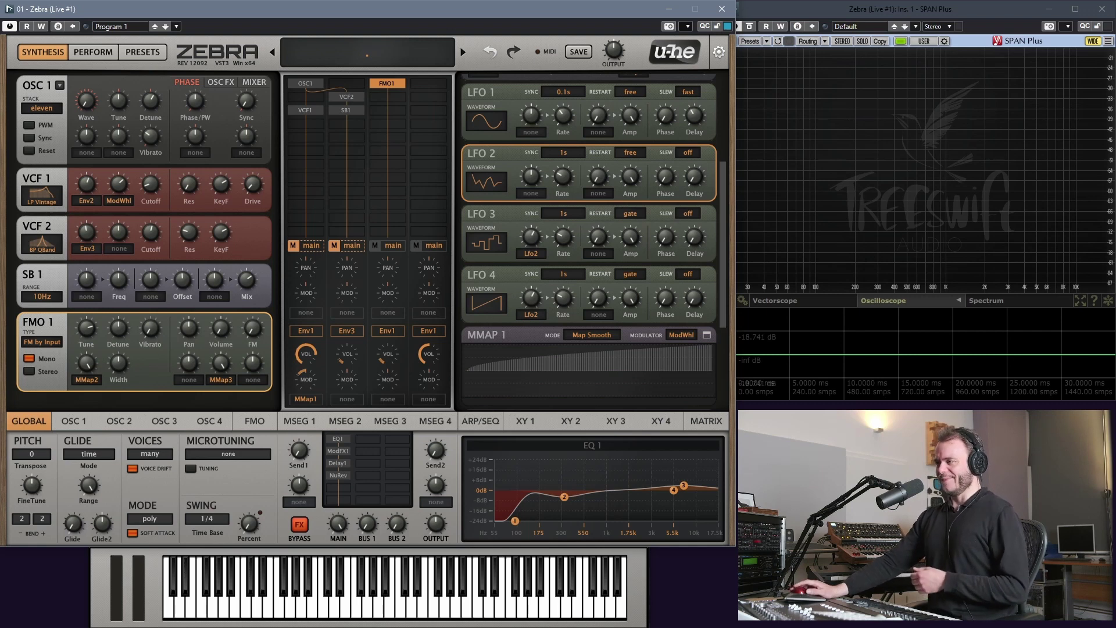
drag(724, 254, 715, 351)
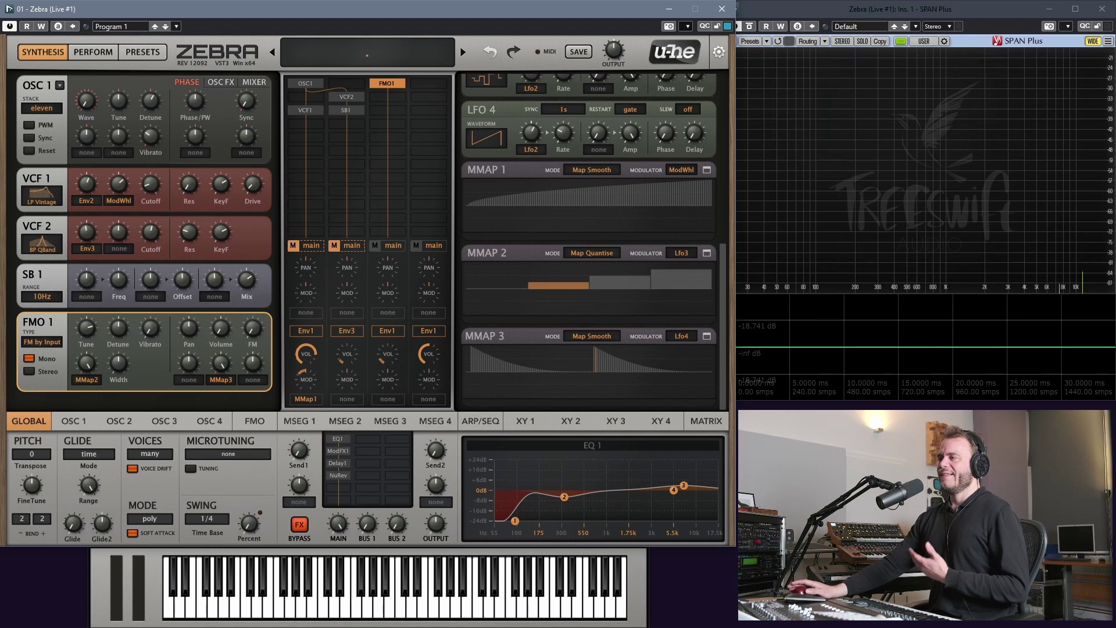
scroll(723, 304, up, 2)
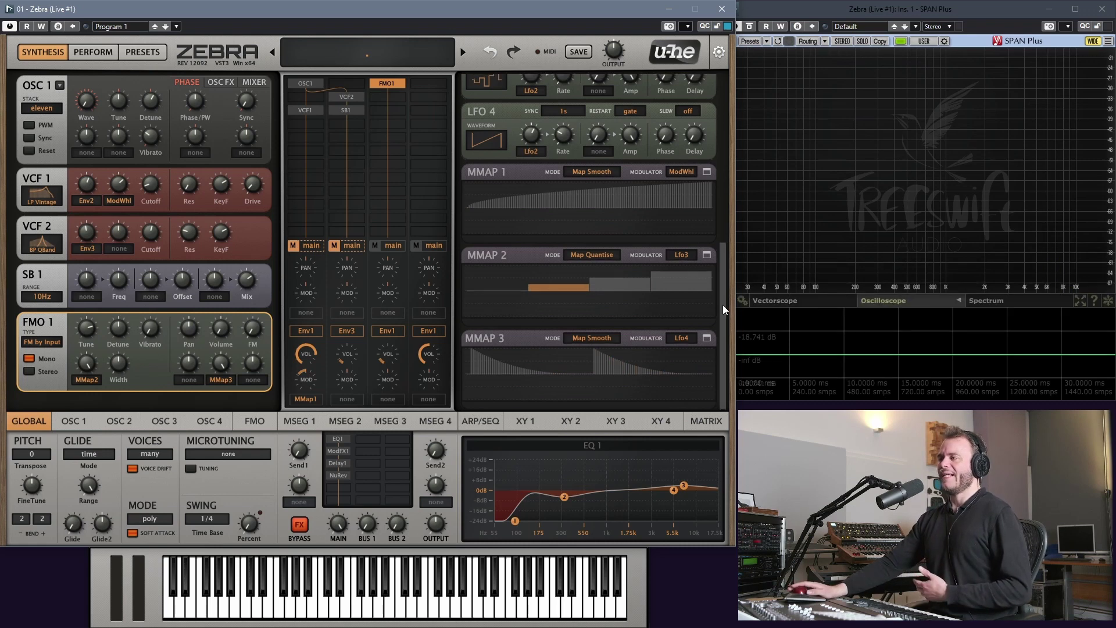
scroll(723, 287, up, 1)
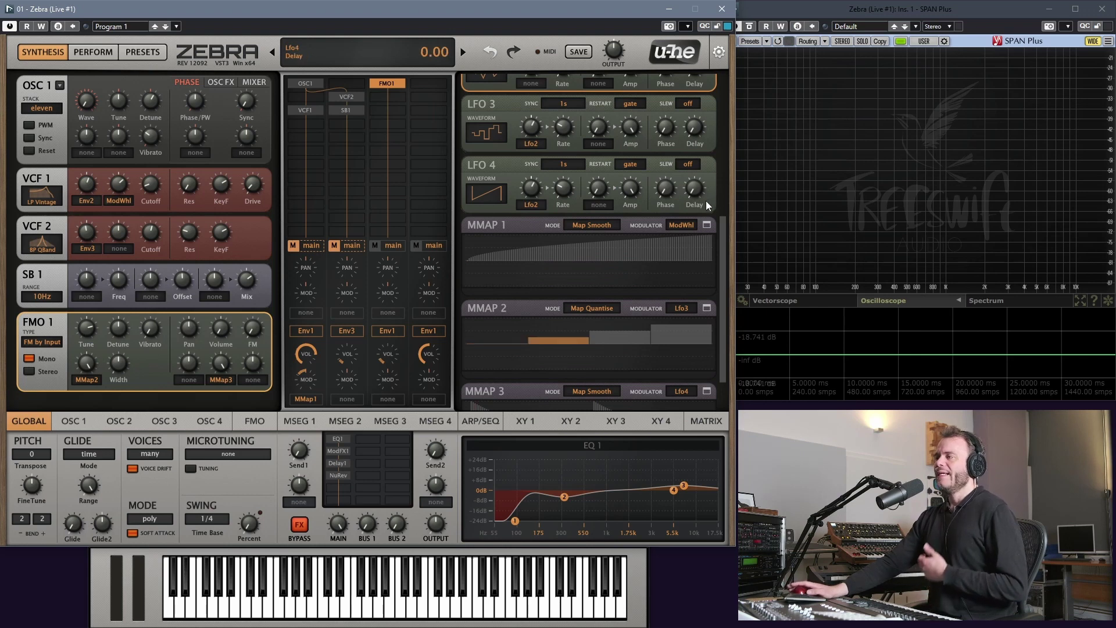
drag(723, 223, 724, 287)
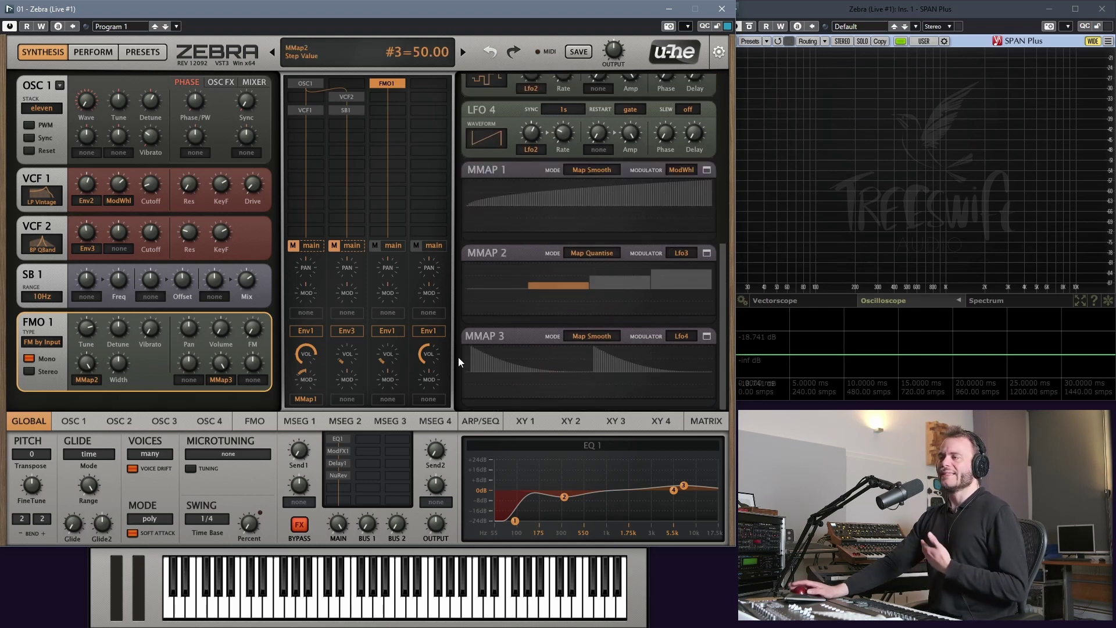
mouse_move(724, 301)
mouse_down()
mouse_move(723, 281)
mouse_move(723, 316)
mouse_up()
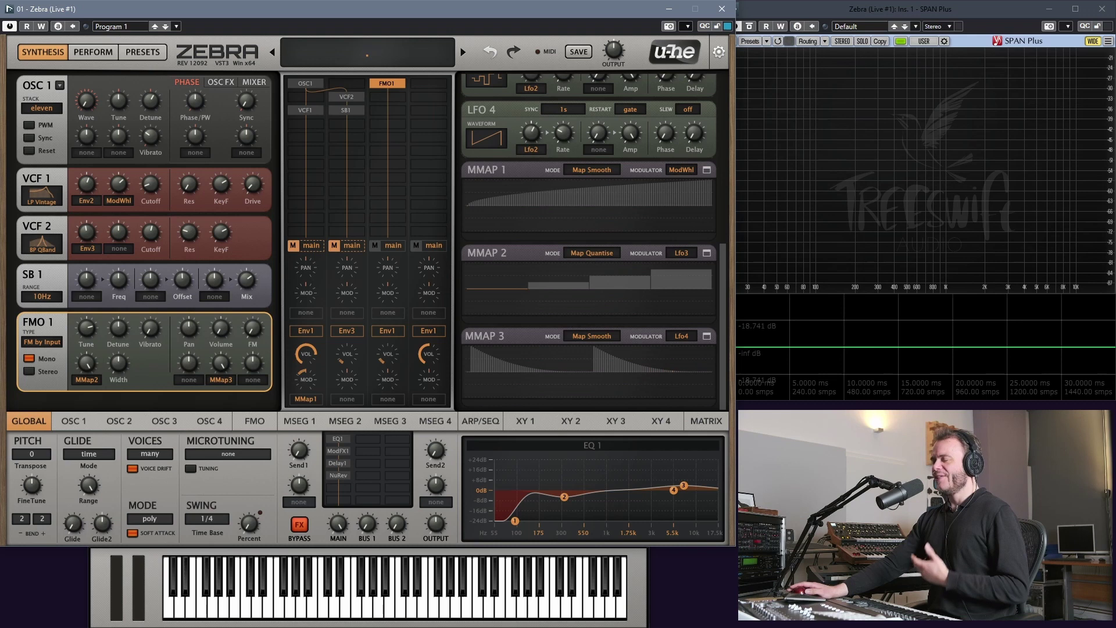
drag(722, 294, 721, 254)
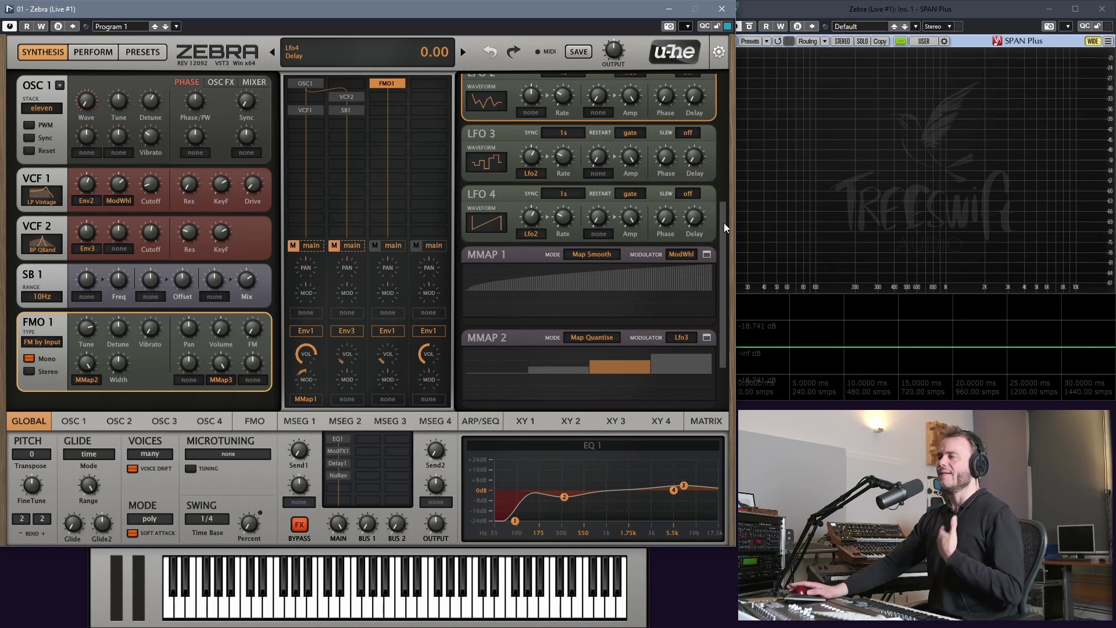
scroll(723, 222, down, 5)
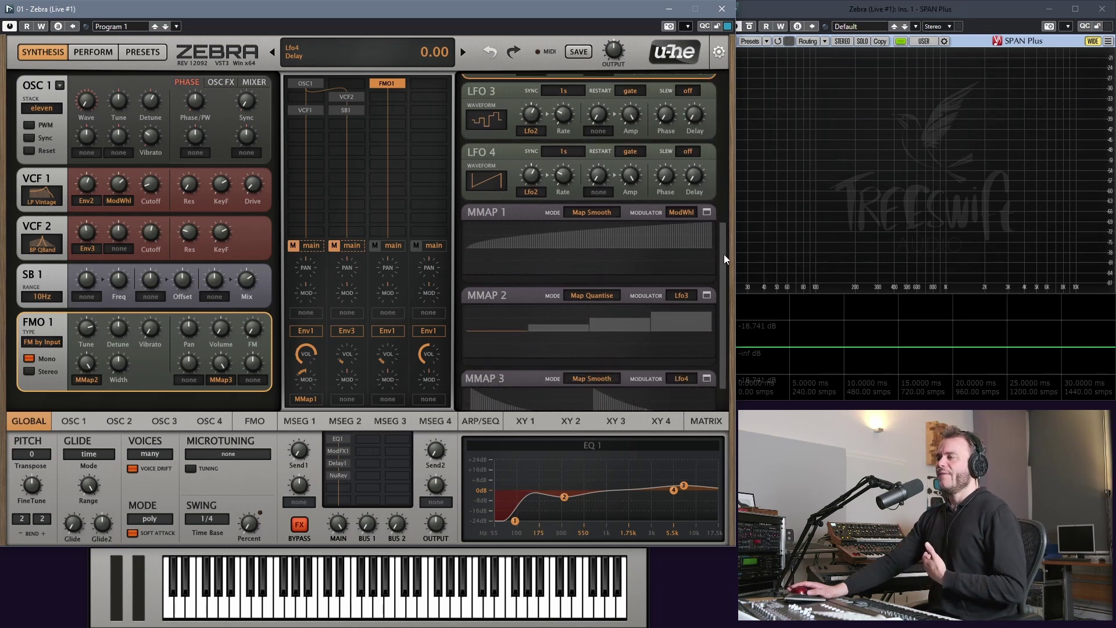
Step: Show the modulation matrix, set LFO 3's phase to about 25 and raise LFO 4's phase
click(716, 422)
scroll(723, 367, up, 3)
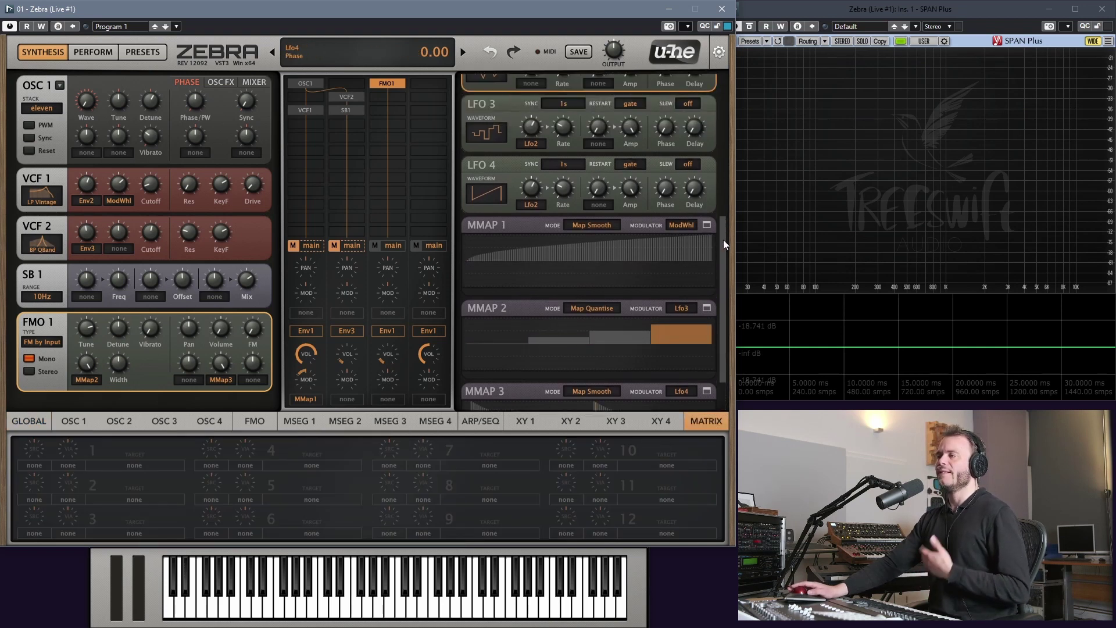
drag(724, 239, 724, 278)
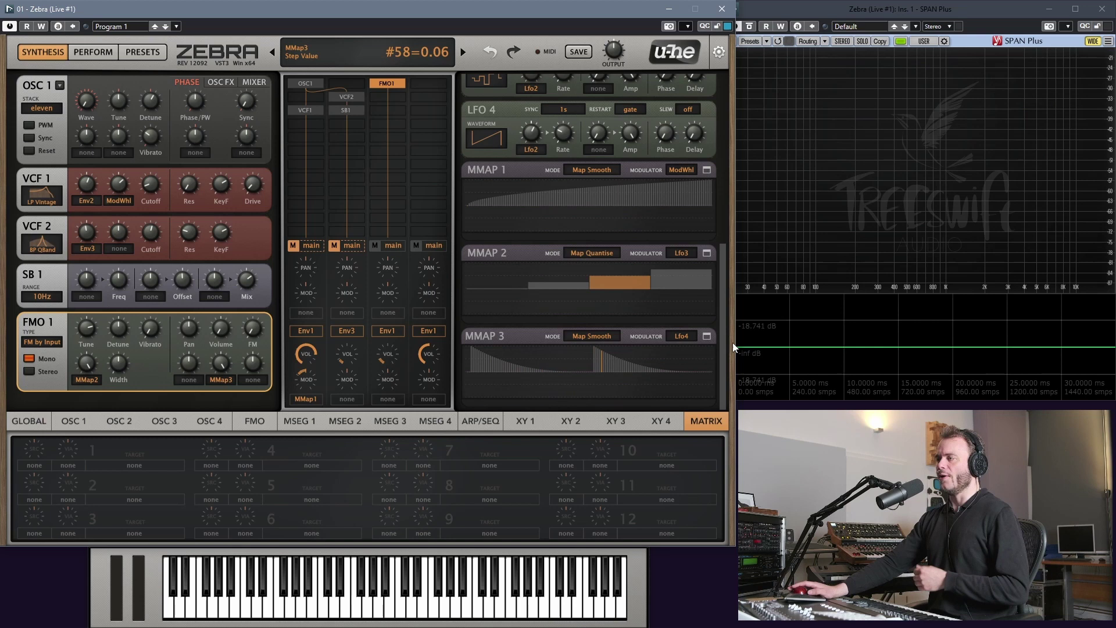
scroll(723, 347, up, 2)
scroll(724, 344, up, 2)
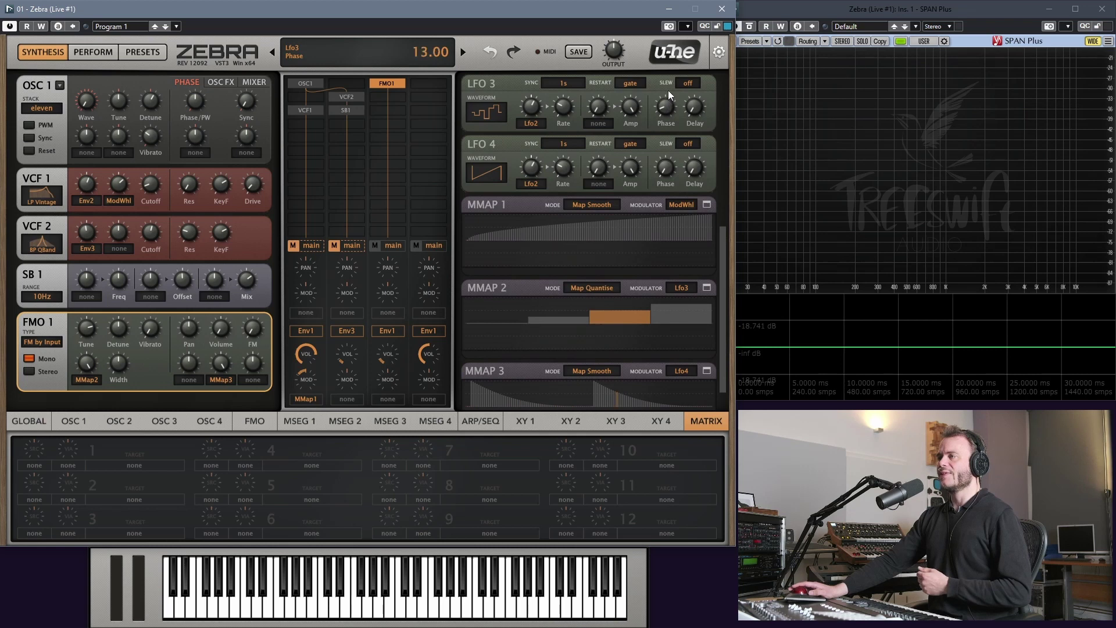
drag(667, 86, 667, 82)
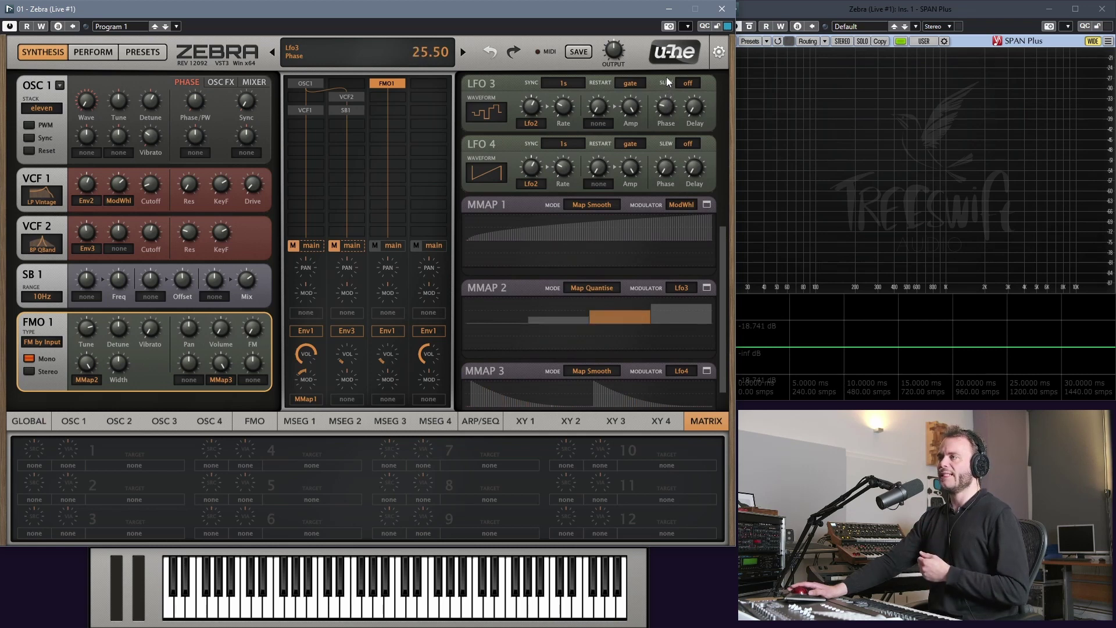
drag(667, 162, 667, 143)
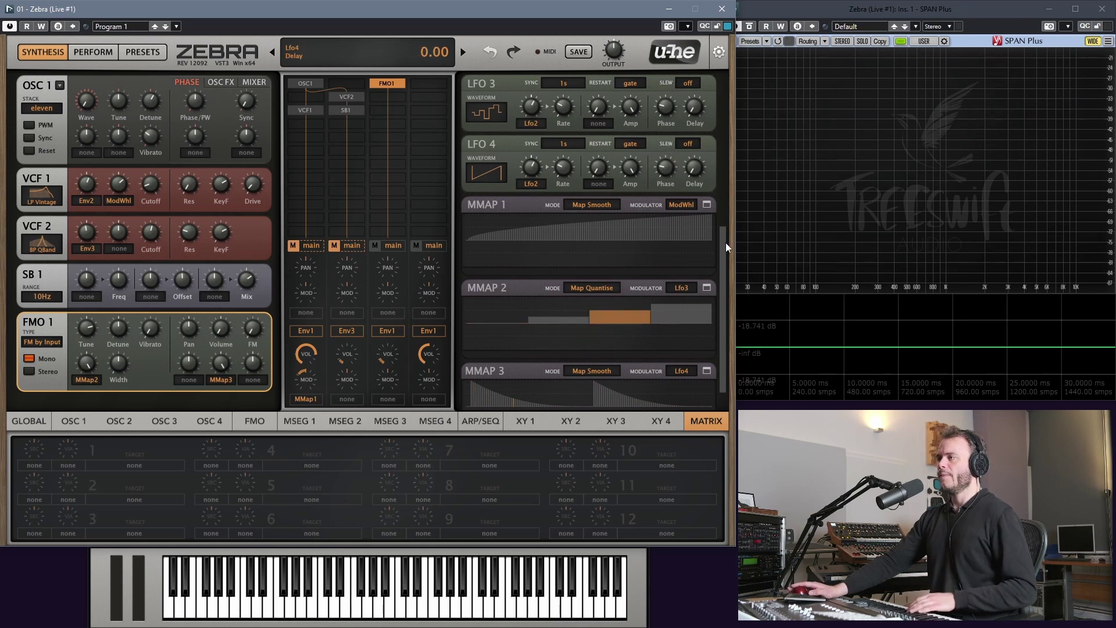
Step: Assign Lfo2 as the source of modulation matrix slots 1 and 2
scroll(723, 283, down, 2)
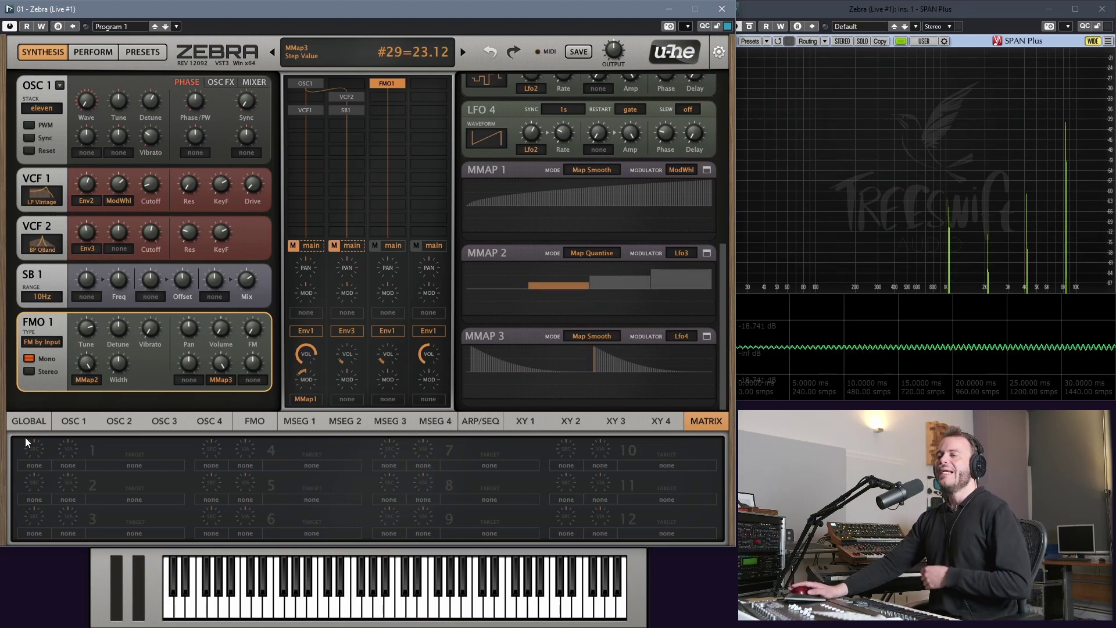
click(36, 466)
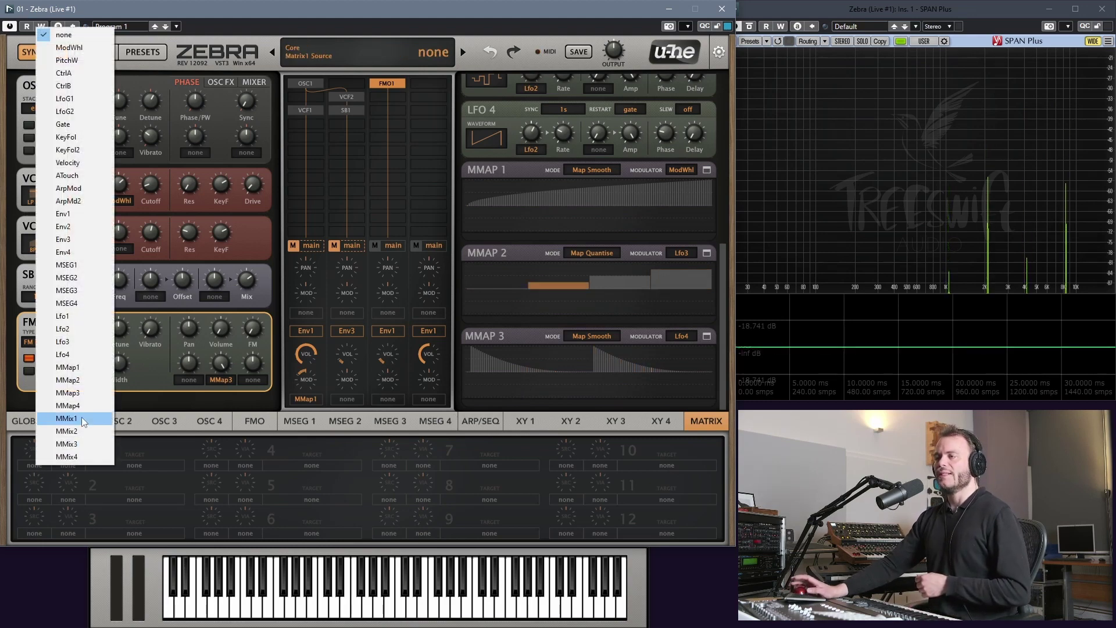
click(67, 329)
click(34, 500)
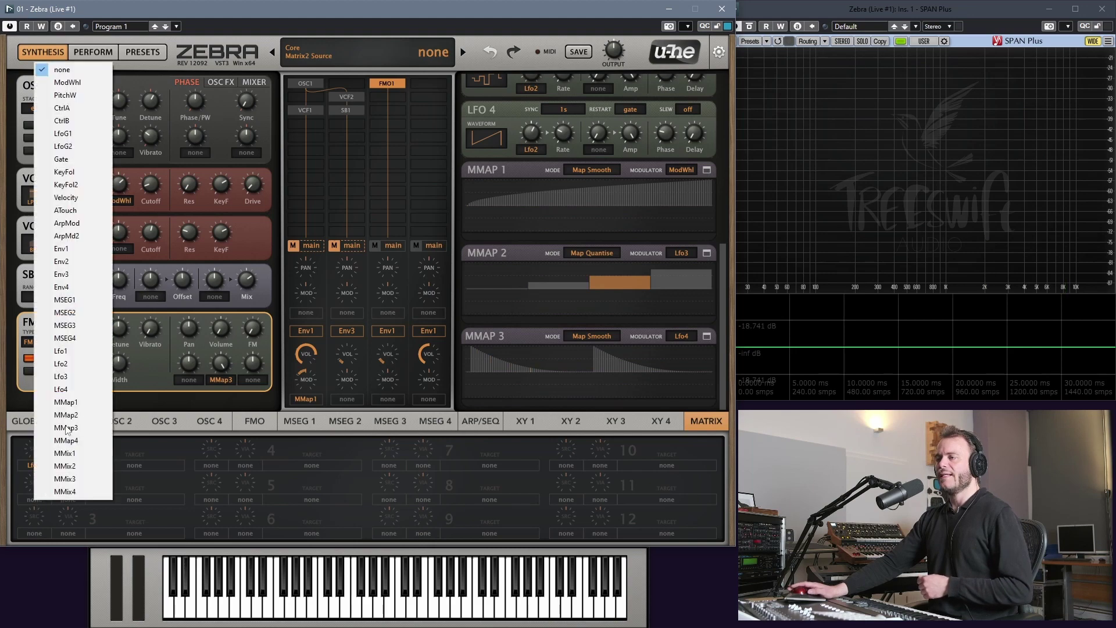
click(75, 365)
Step: Target LFO3: Phase in matrix slot 1 at a depth of about 18 and LFO4: Phase in slot 2, raising its depth
drag(725, 258, 725, 236)
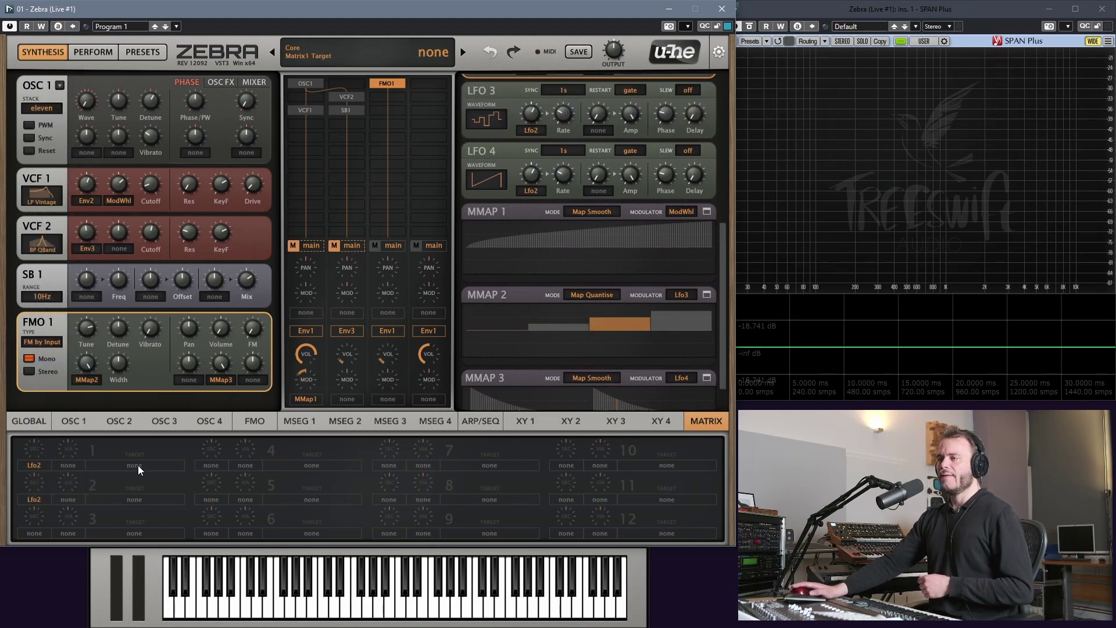
drag(136, 465, 665, 114)
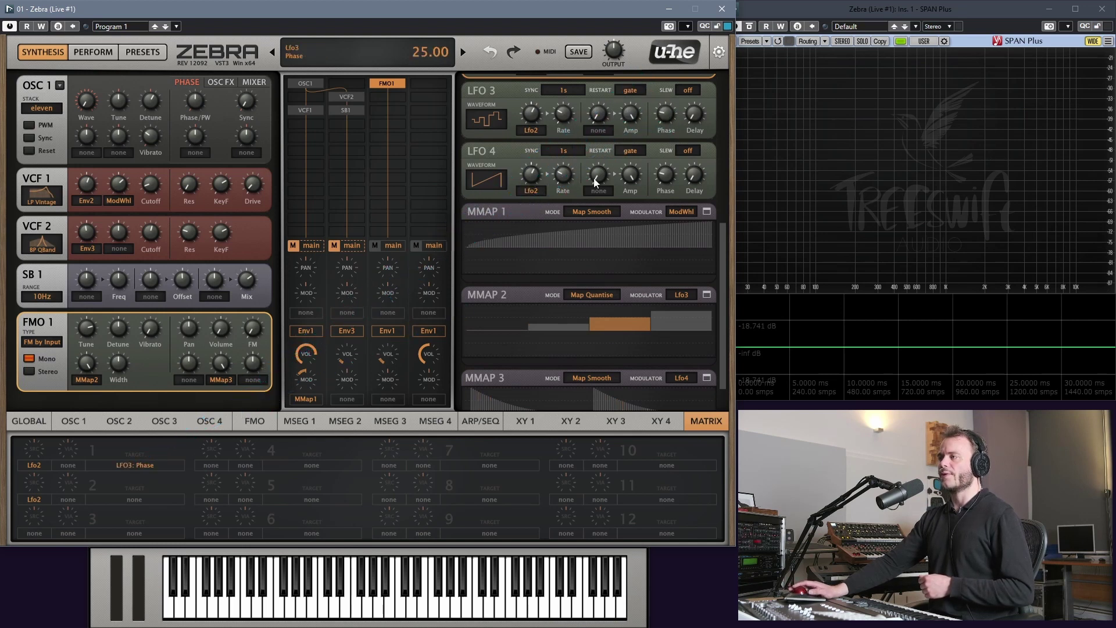
drag(132, 493, 665, 175)
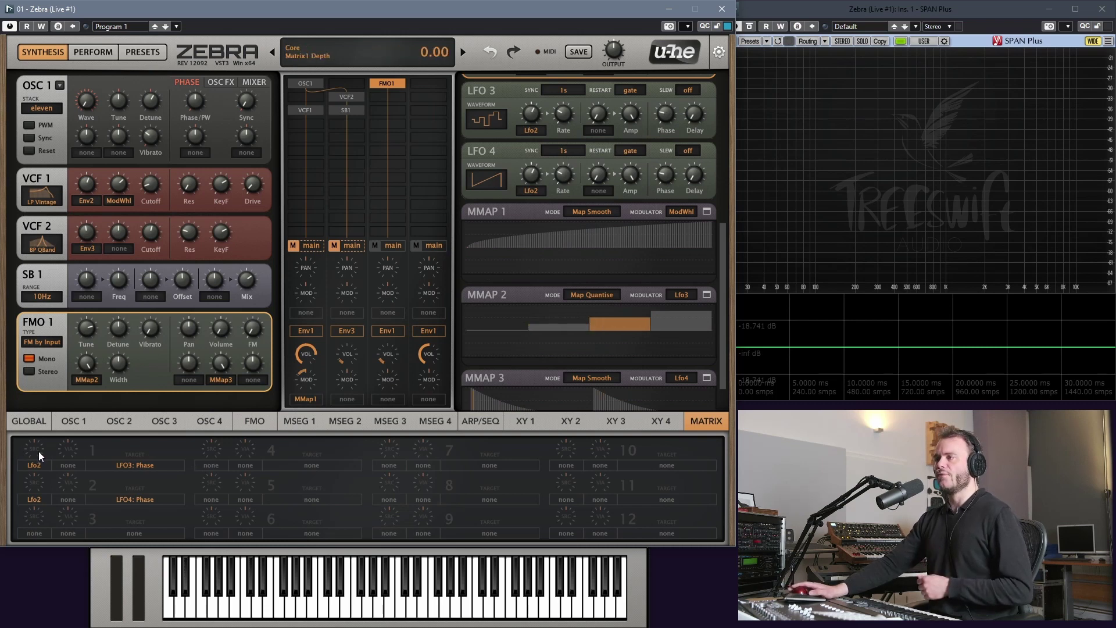
scroll(39, 449, up, 2)
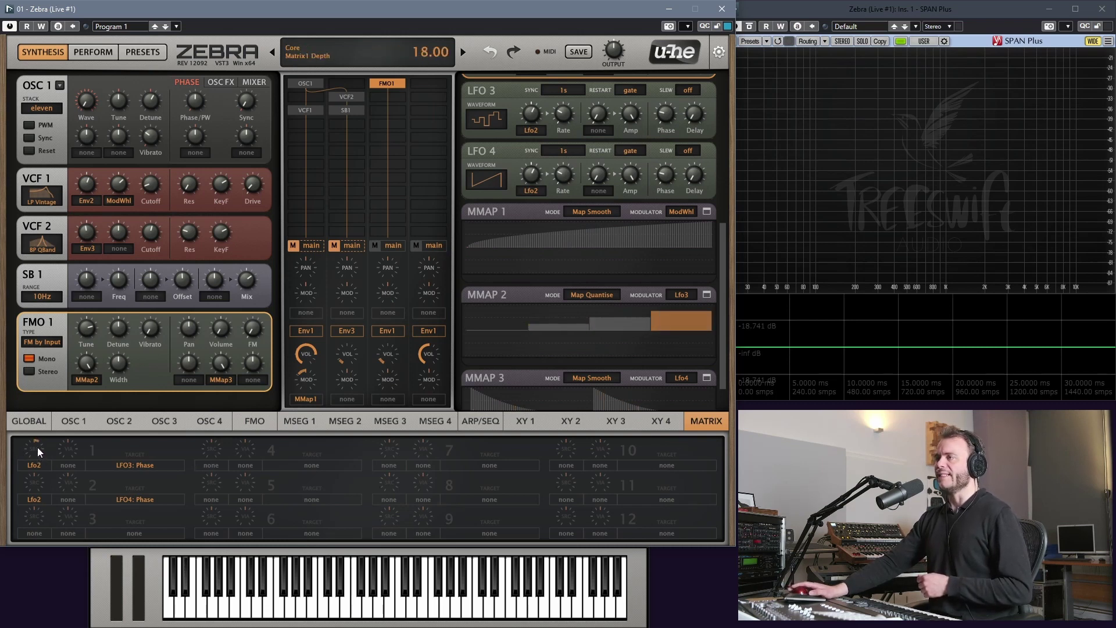
scroll(38, 446, up, 2)
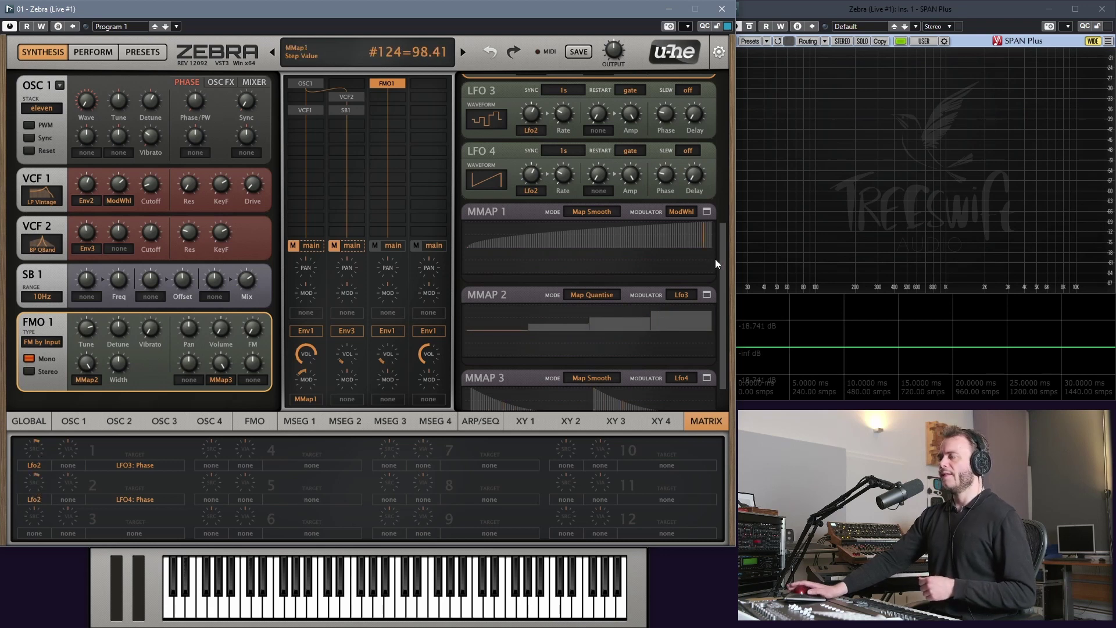
Step: Return to the global settings page and unmute the first two mixer lanes
drag(723, 254, 727, 308)
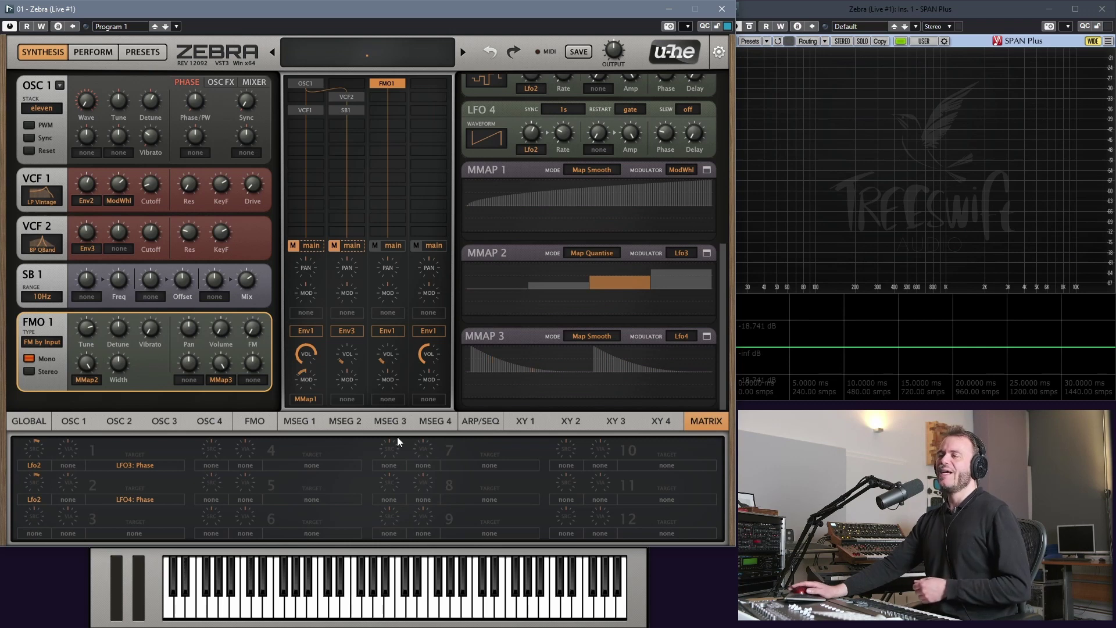
click(16, 424)
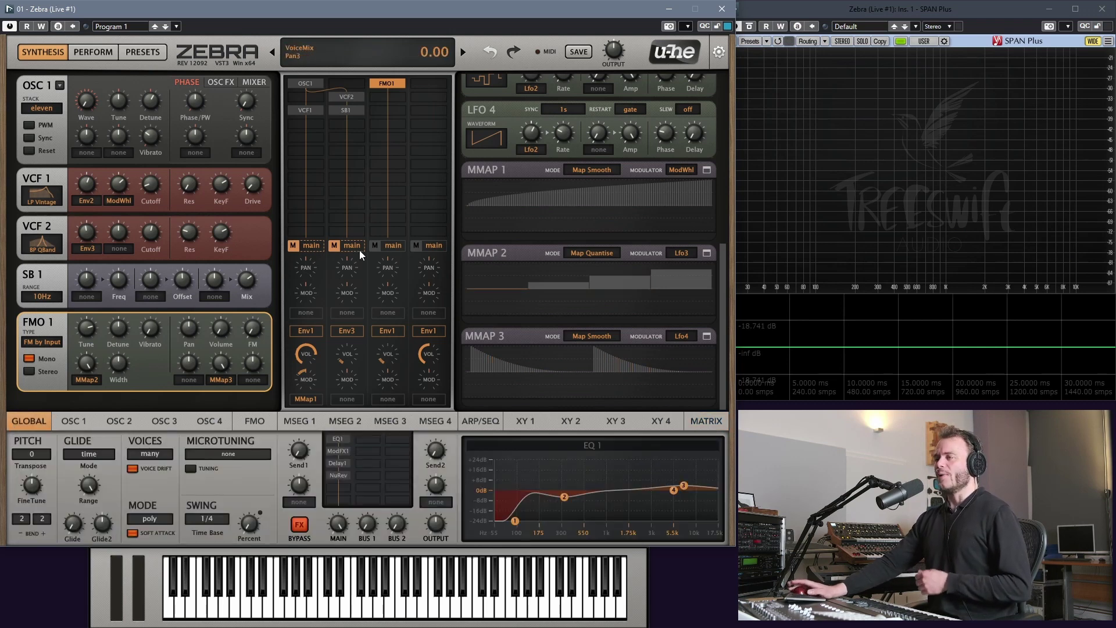
click(293, 245)
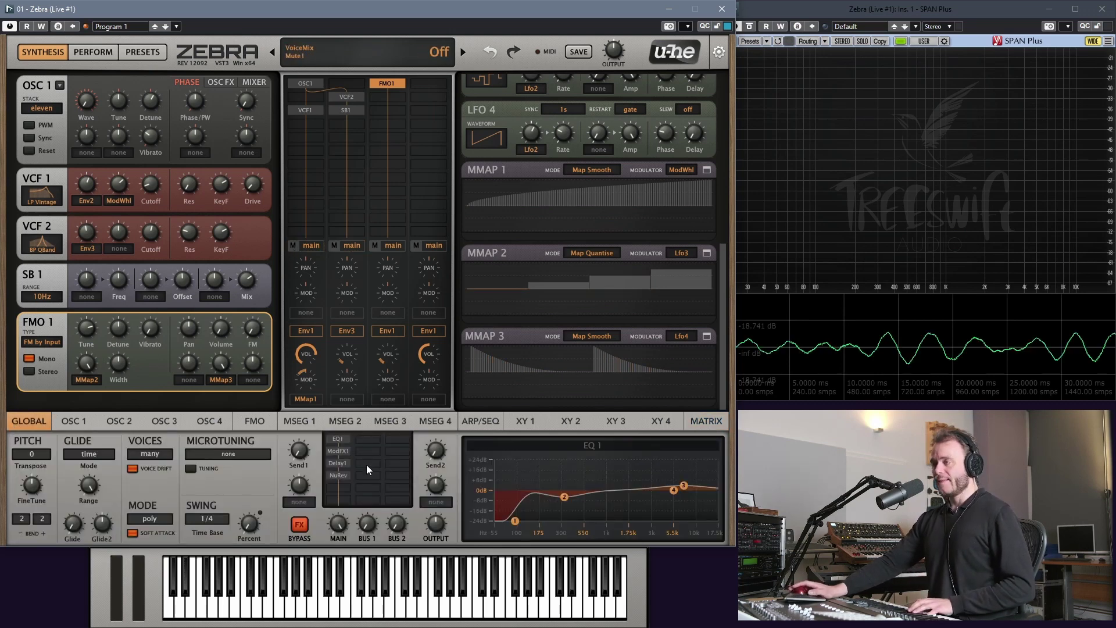
Step: Briefly enable the effects to audition the patch, bypass them again, and mute the first two mixer lanes
click(299, 524)
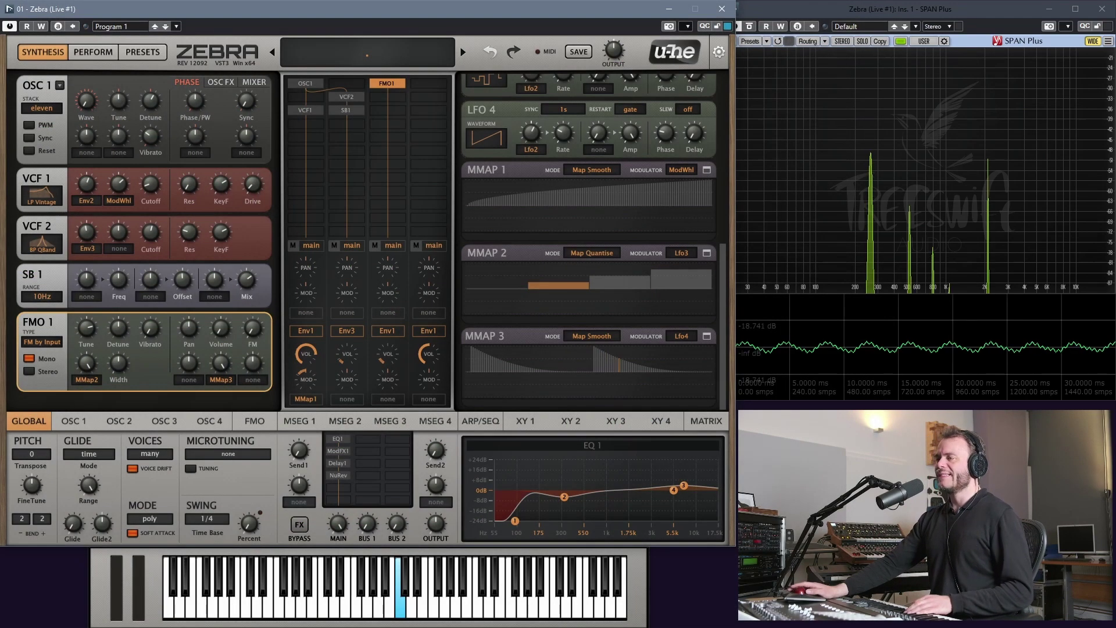
click(300, 524)
click(292, 244)
click(333, 245)
click(619, 283)
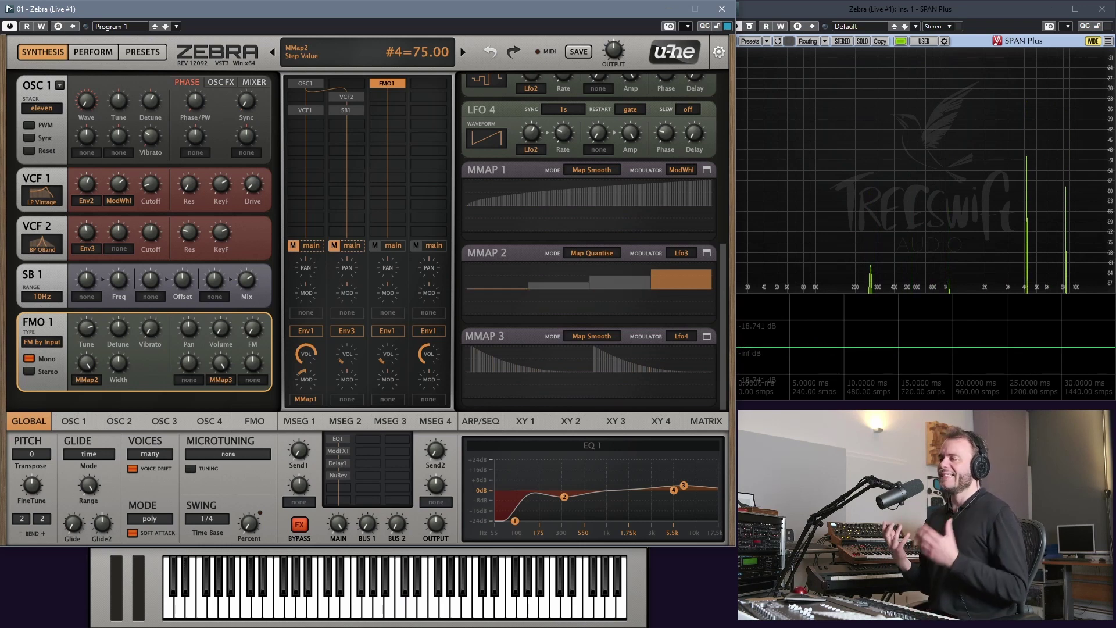
Step: Assign Lfo3 as FMO 1's pan modulation source and set the pan modulation depth to 56
drag(721, 287, 740, 209)
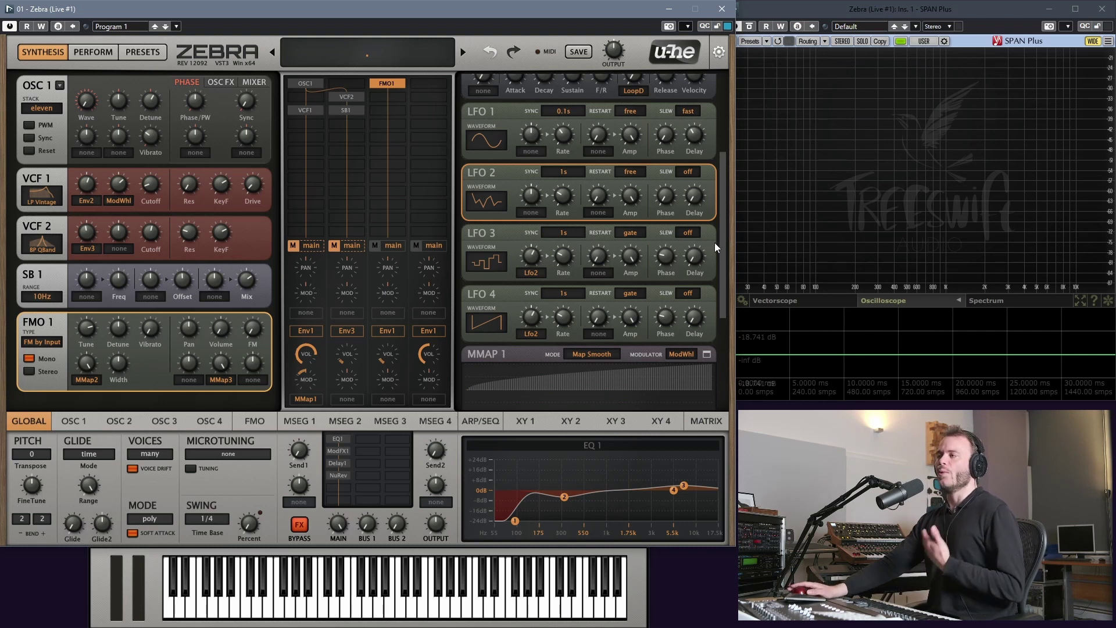
scroll(724, 246, down, 1)
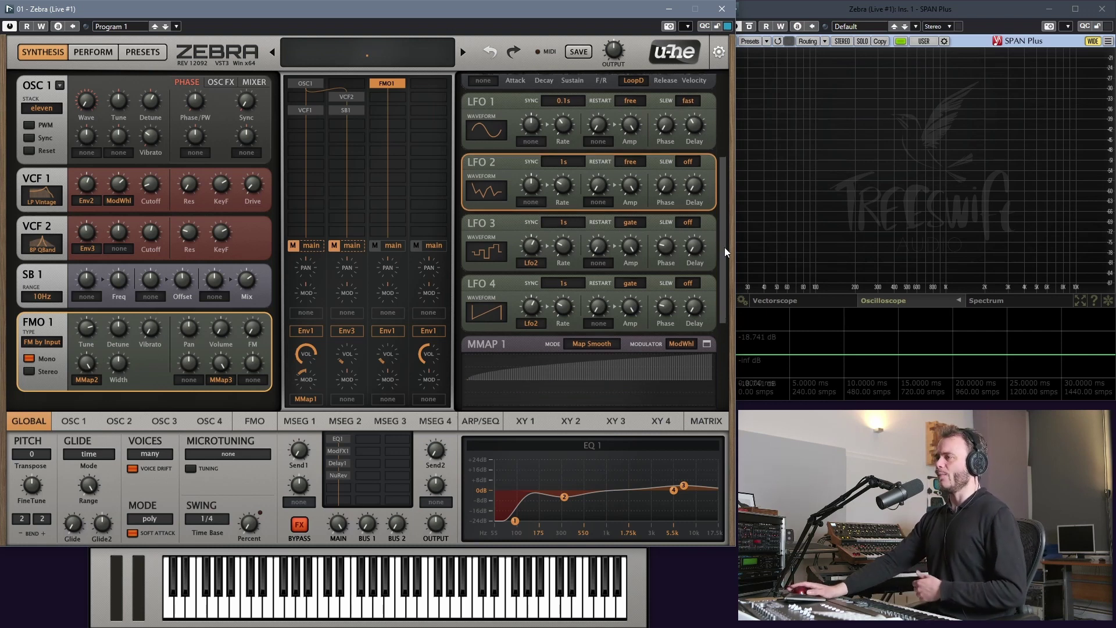
scroll(724, 249, down, 5)
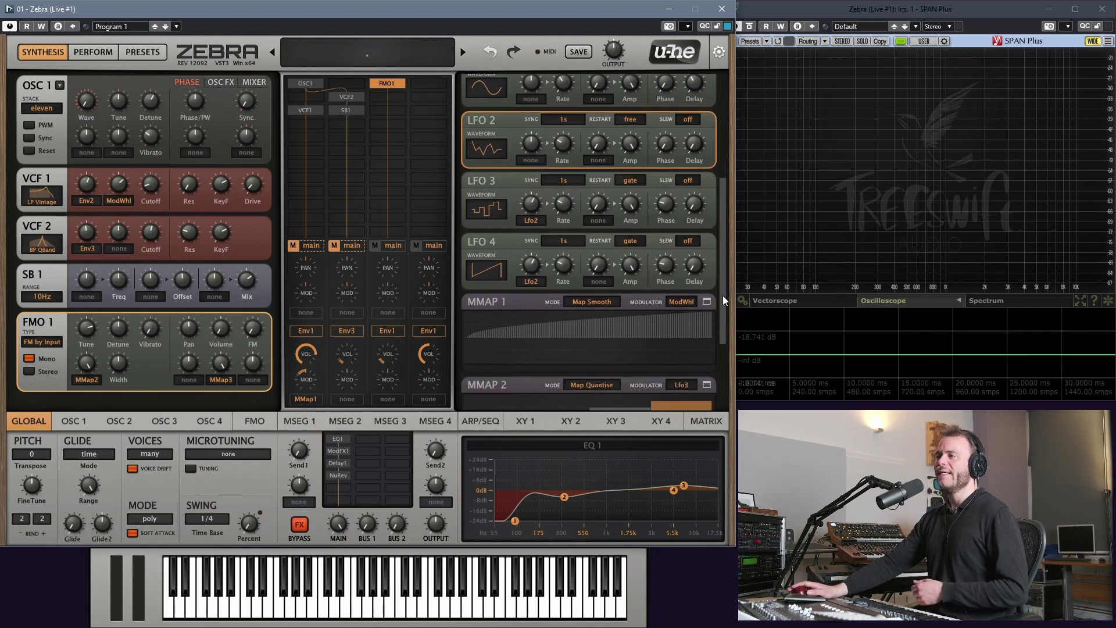
click(193, 380)
click(226, 539)
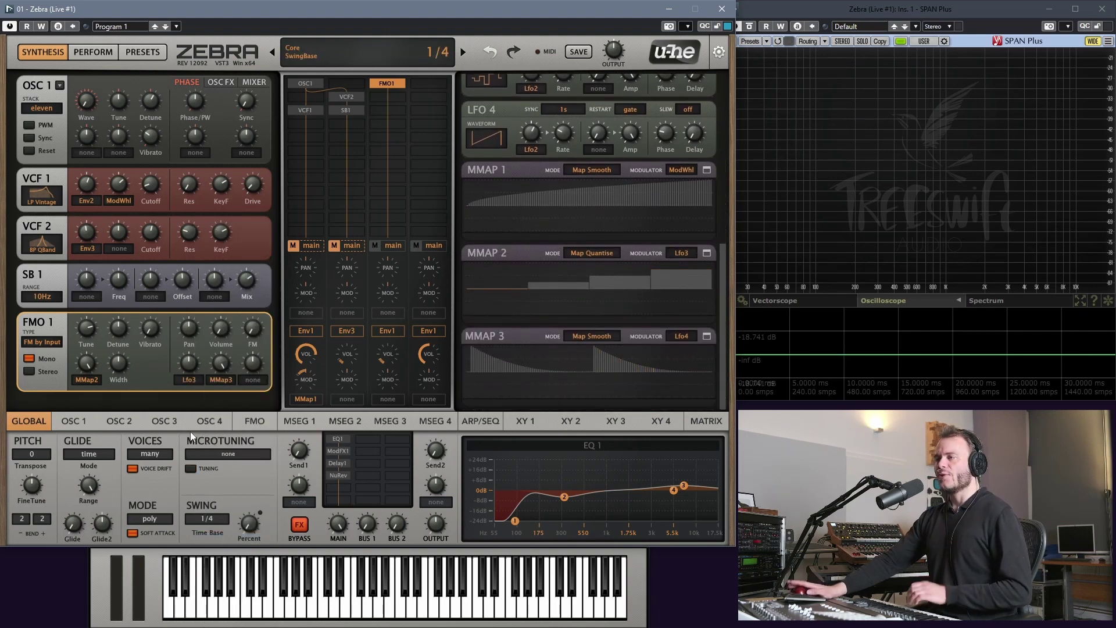
drag(190, 363, 191, 362)
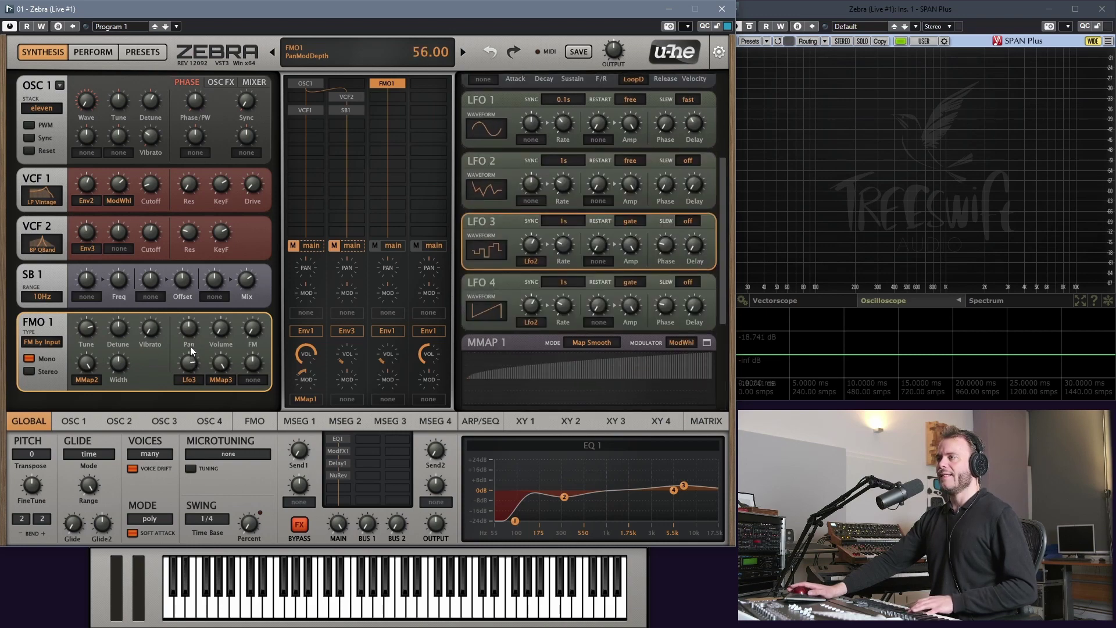
drag(190, 347, 190, 347)
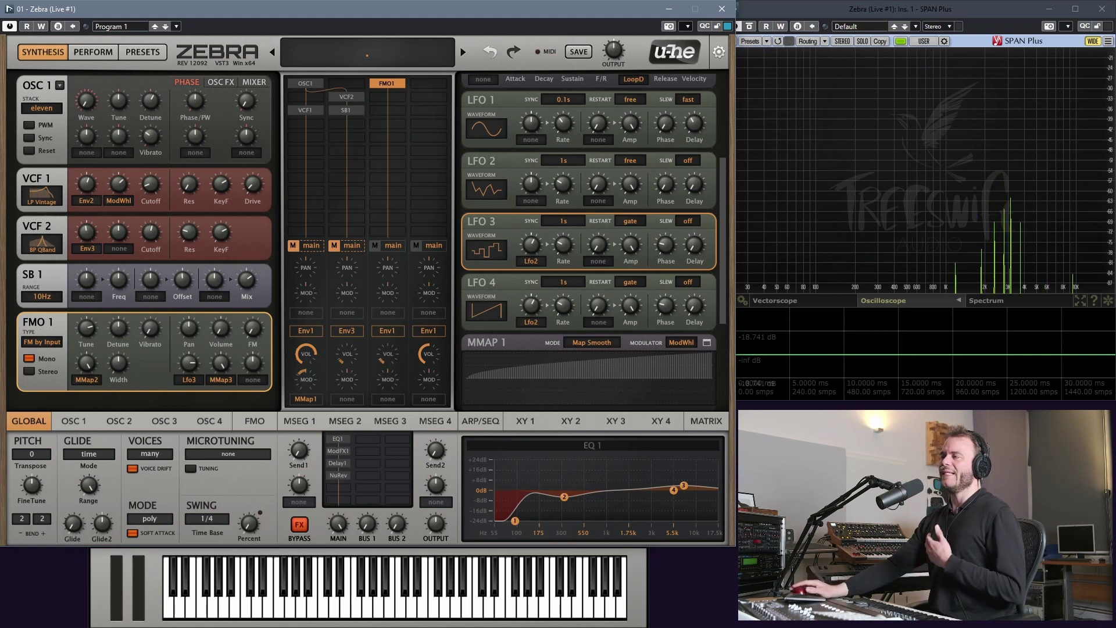
Step: Change FMO 1's pan modulation source to MMap4 and bring MMap 4 into view
scroll(723, 247, down, 2)
drag(726, 269, 733, 341)
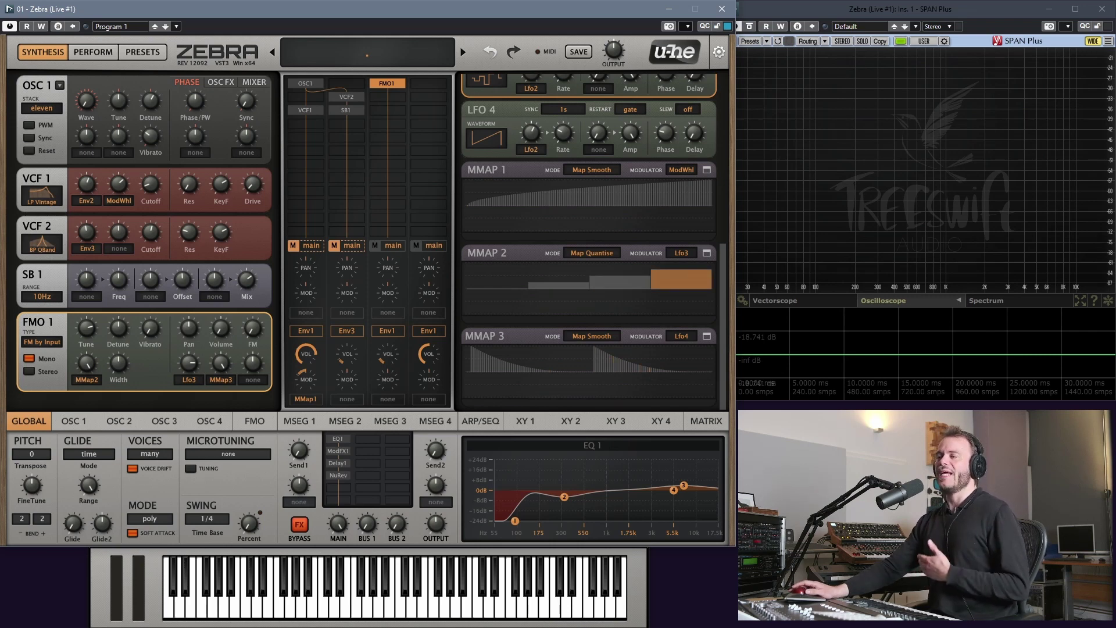
click(192, 381)
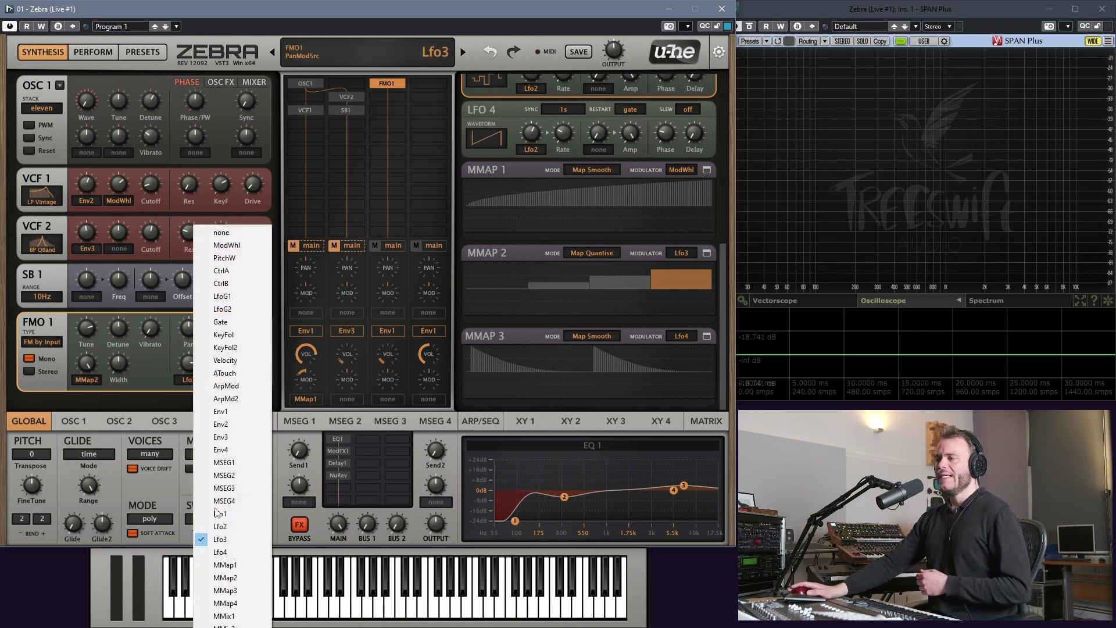
click(232, 603)
drag(723, 316, 721, 363)
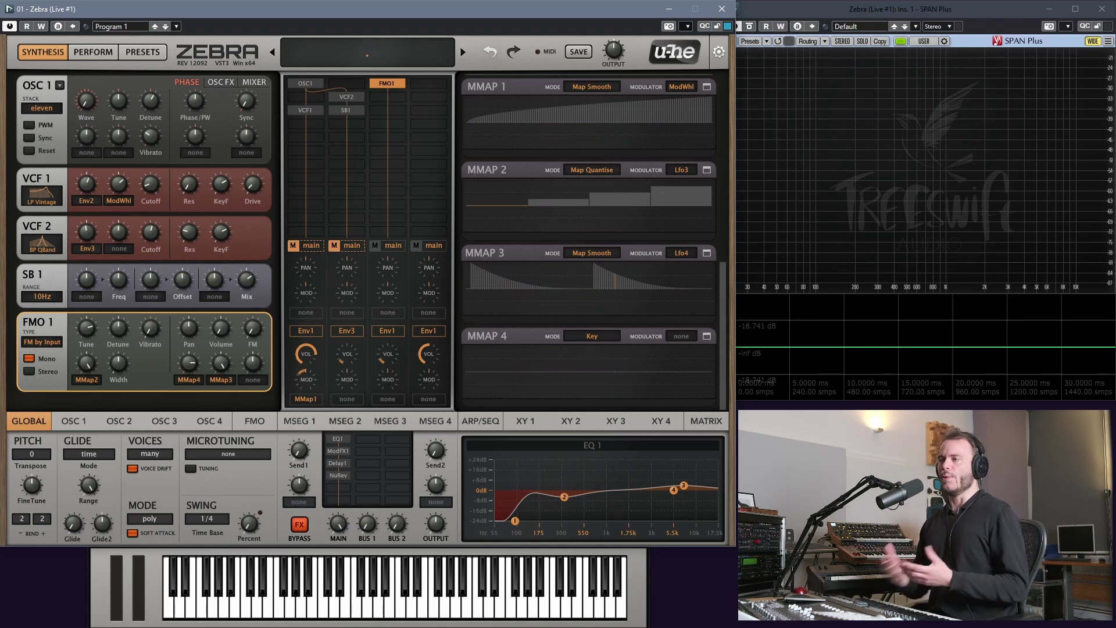
Step: Set MMap 4 to Map Smooth mode, then randomize and normalize its step values
click(596, 336)
click(611, 357)
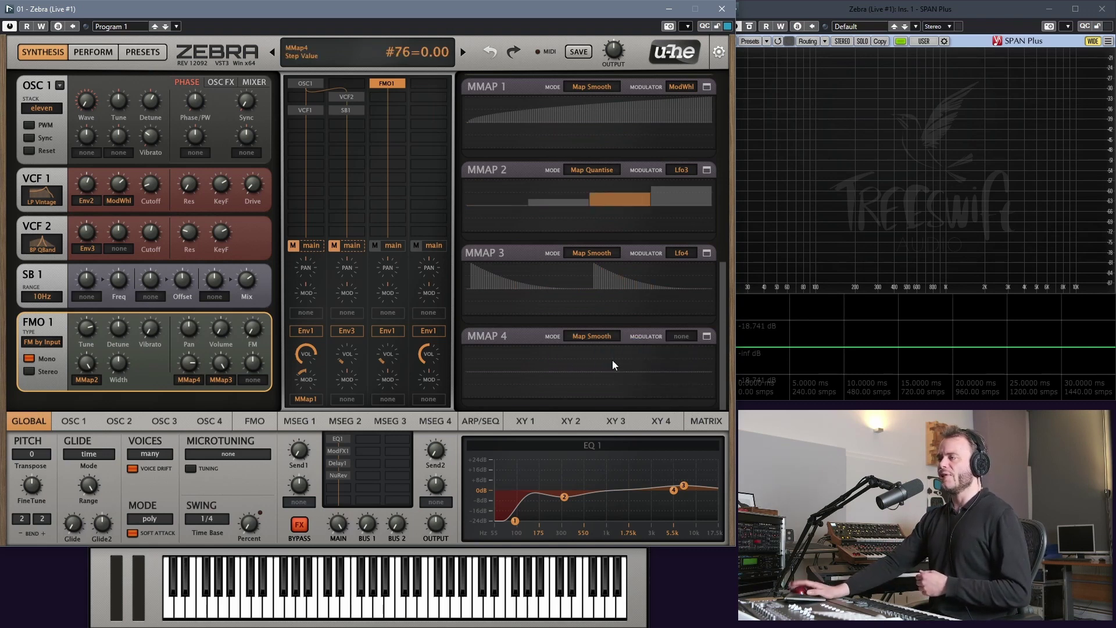
right_click(612, 365)
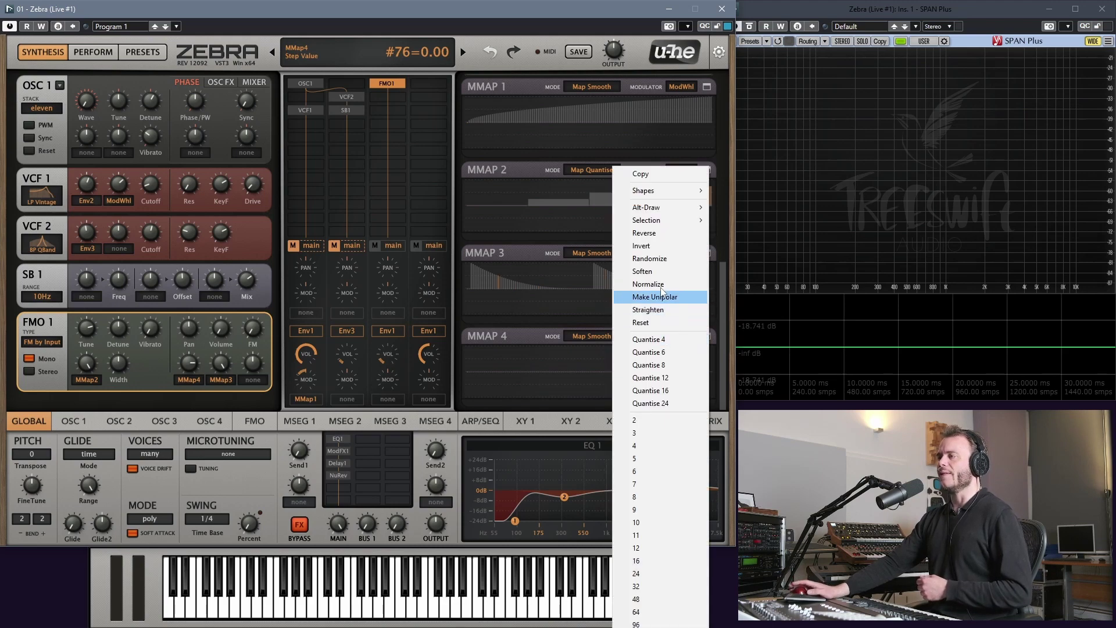
click(658, 259)
right_click(639, 350)
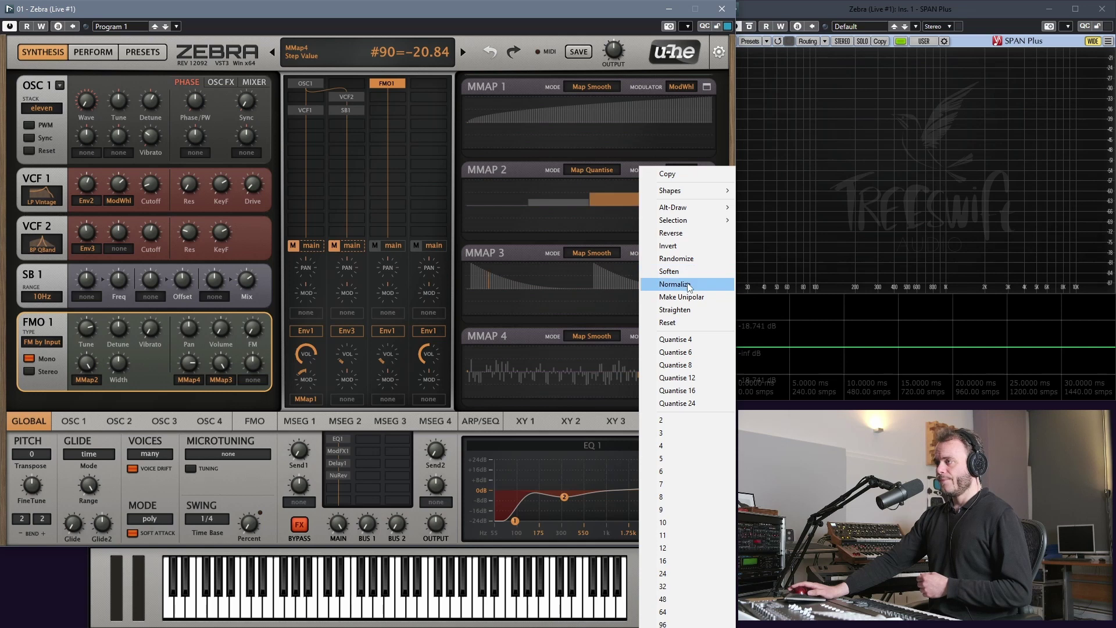
click(689, 285)
Step: Assign Lfo3 as the modulator of MMap 4
click(684, 337)
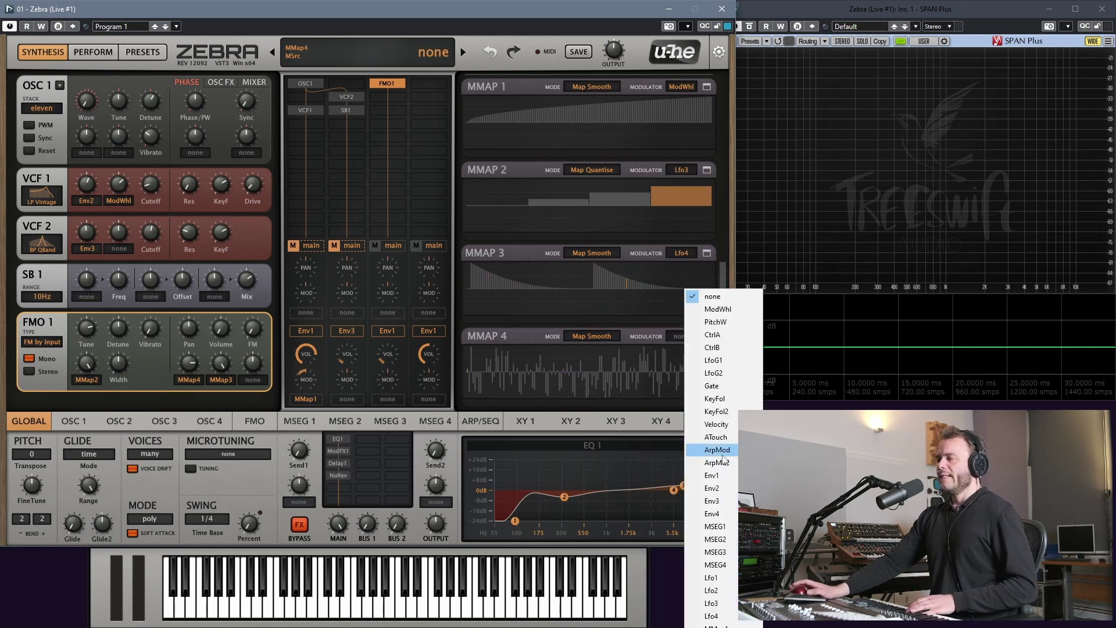
click(711, 602)
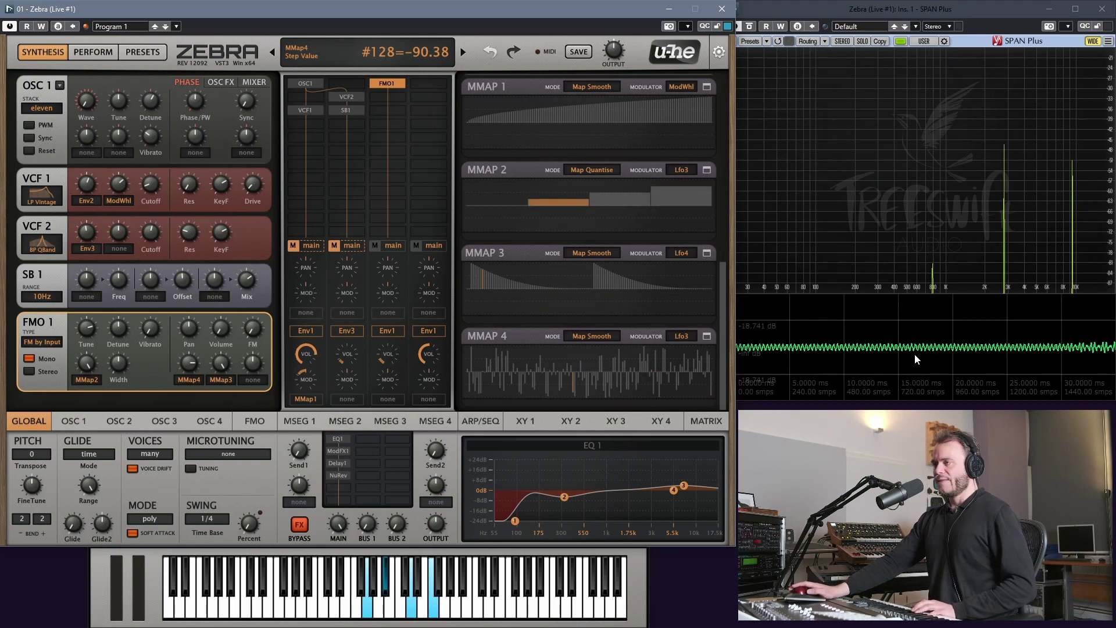
mouse_move(833, 381)
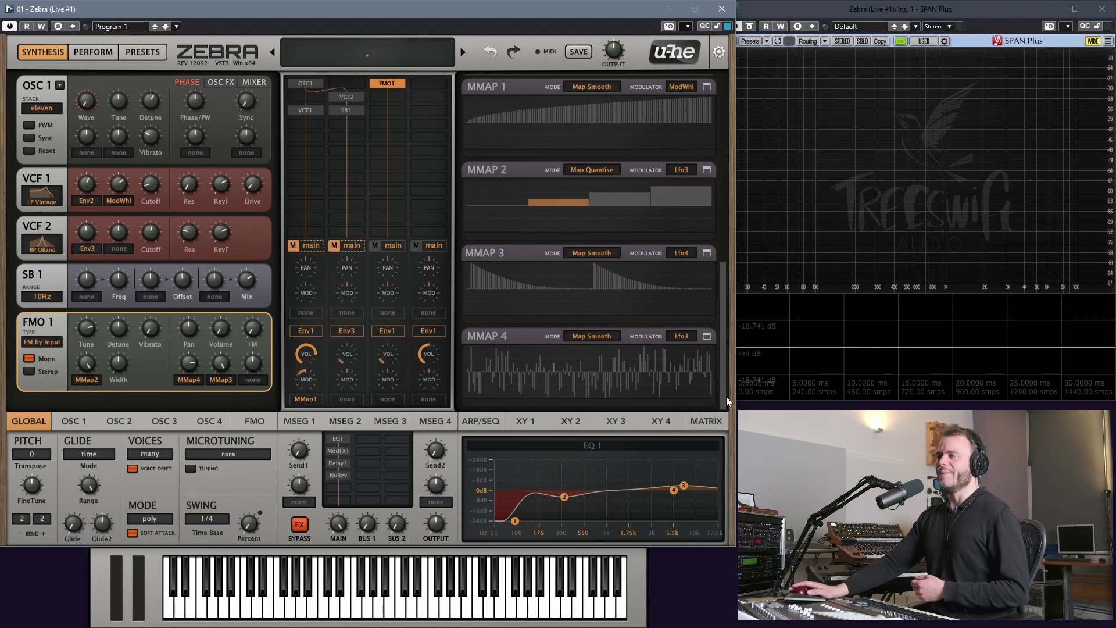
Step: Lower the volume of the FMO 1 mixer lane to 5
mouse_move(727, 396)
mouse_down()
mouse_move(727, 378)
mouse_move(724, 409)
mouse_up()
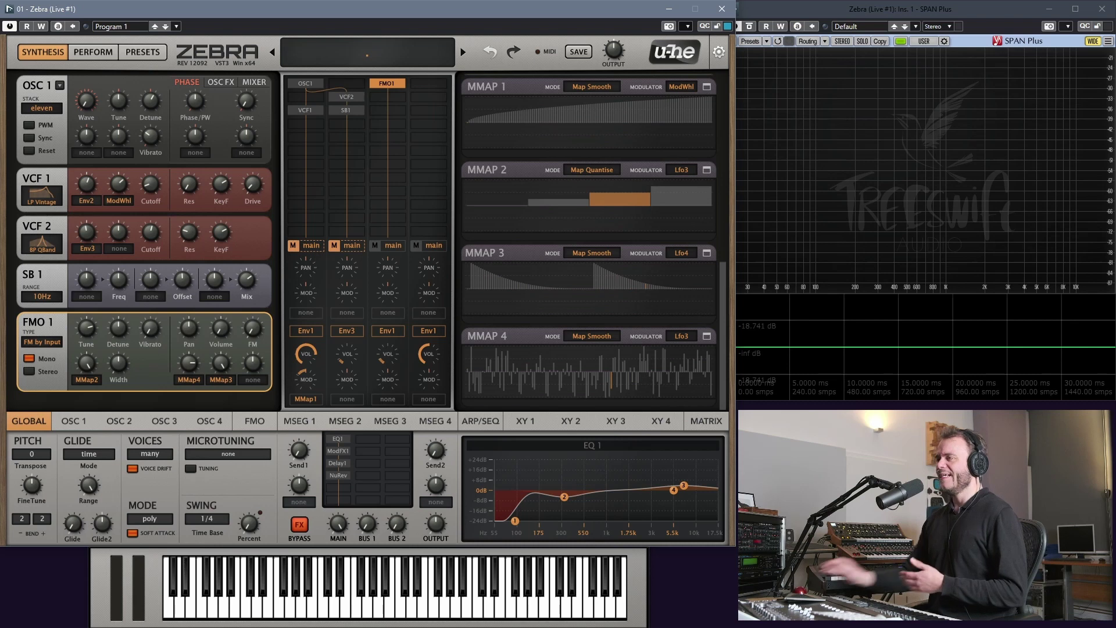
mouse_move(498, 203)
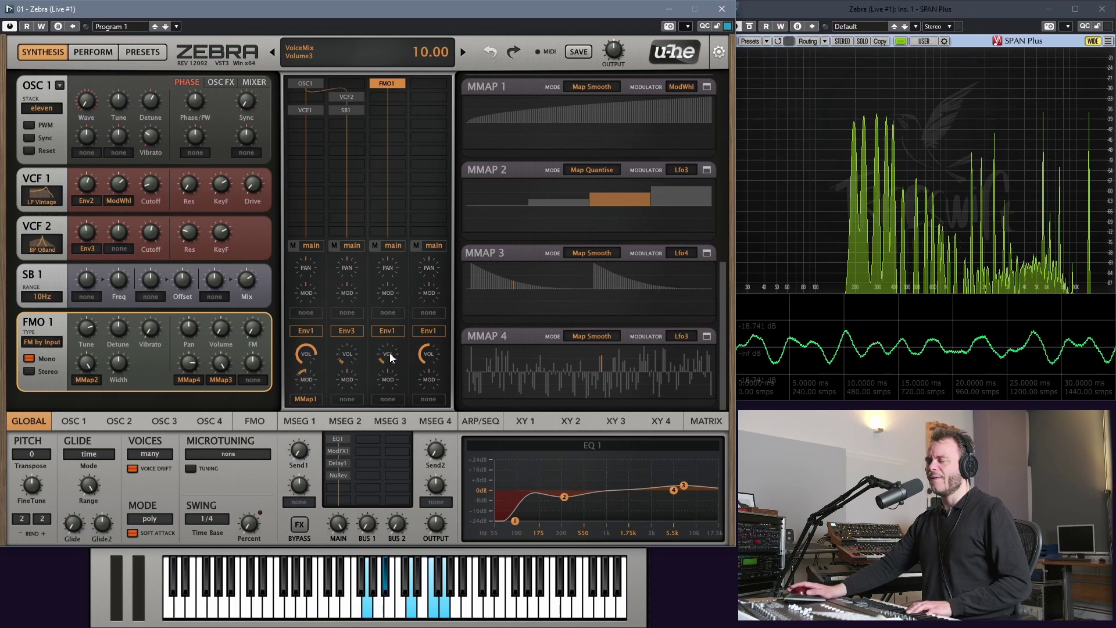
drag(389, 353, 388, 363)
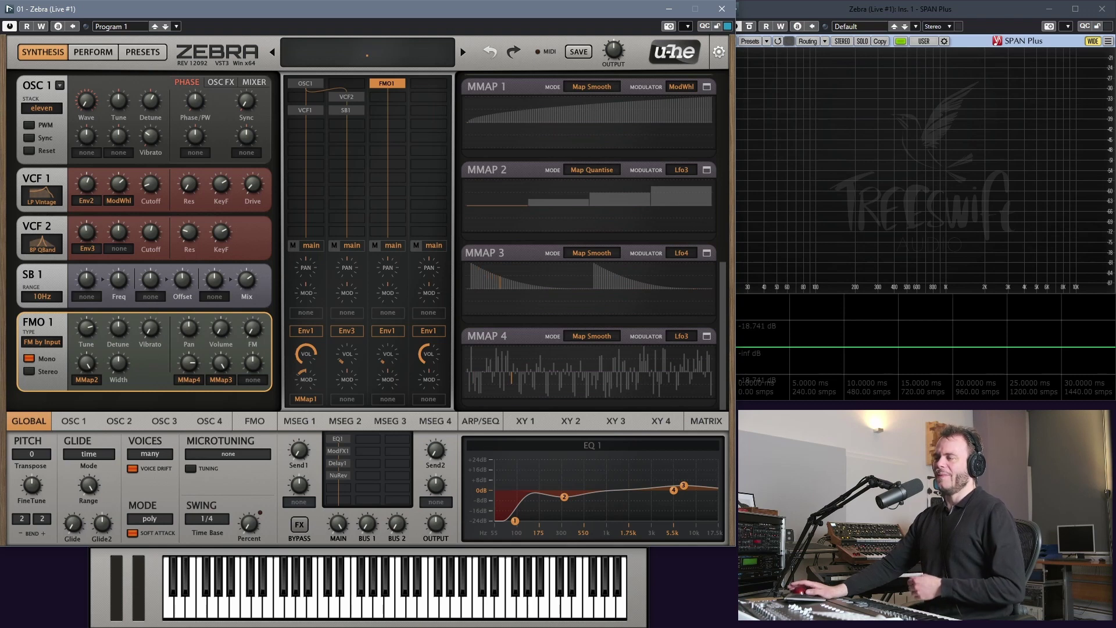
Step: Switch FMO 1 from Mono to Stereo and adjust its Detune
click(397, 96)
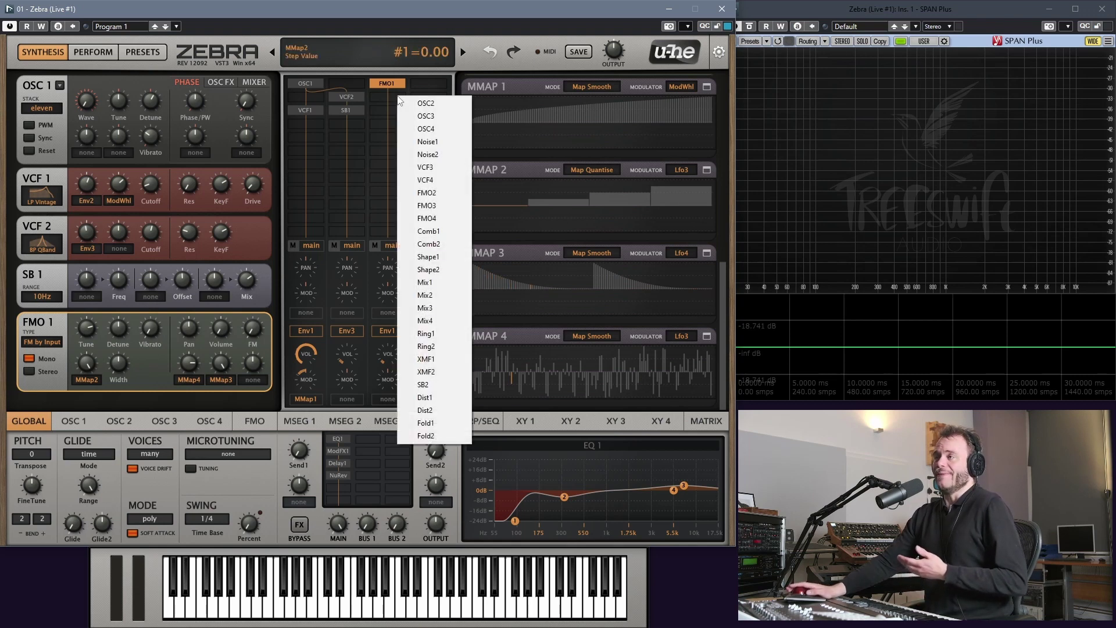
click(493, 12)
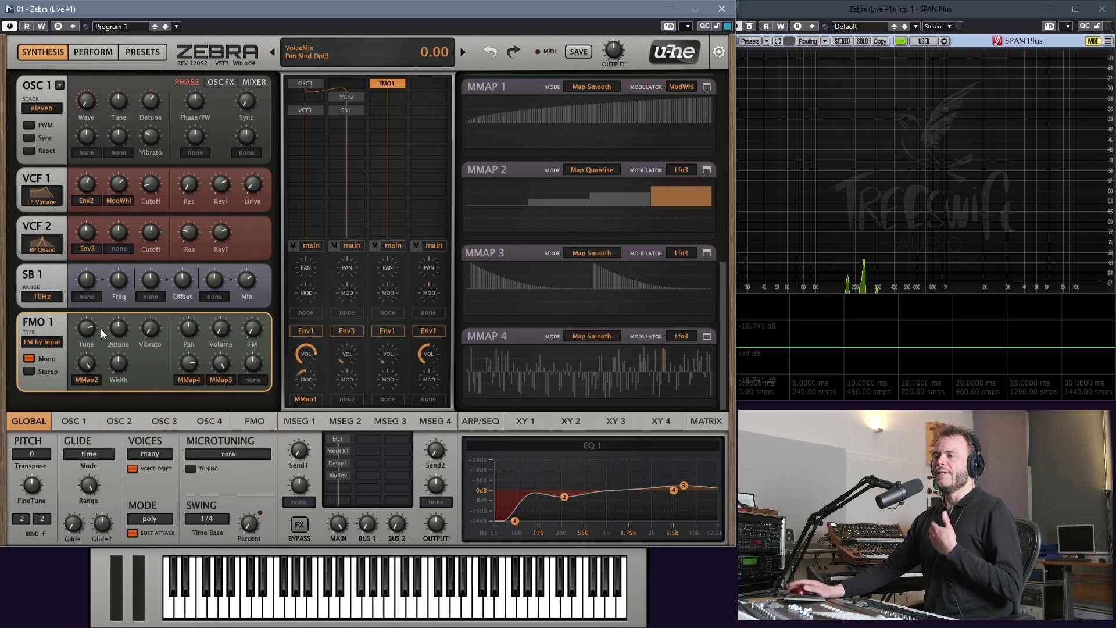
click(29, 371)
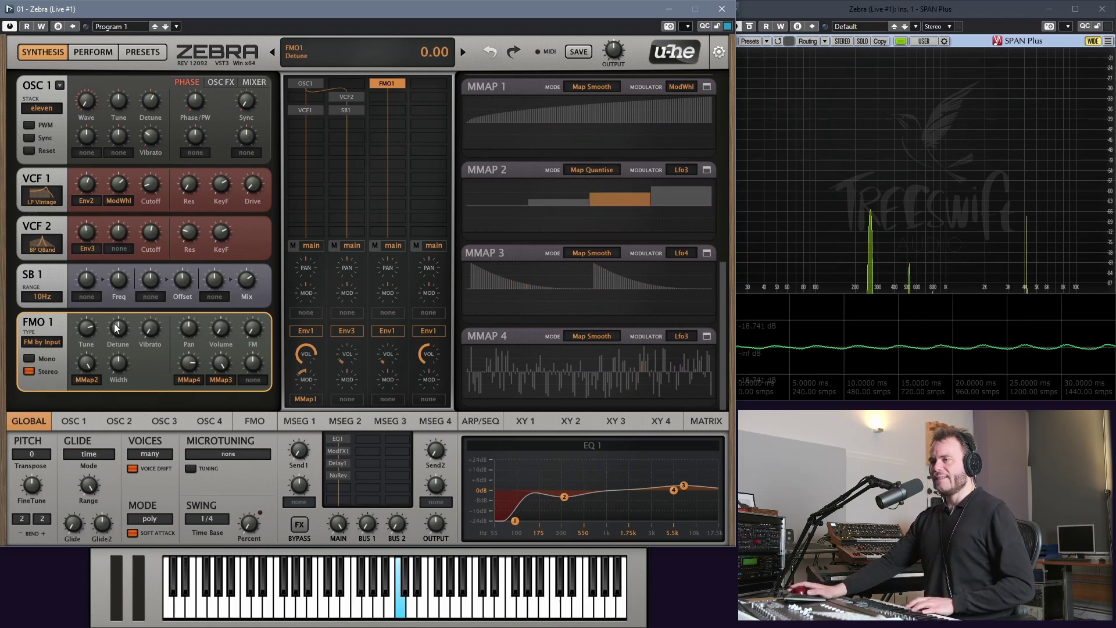
drag(120, 328, 114, 291)
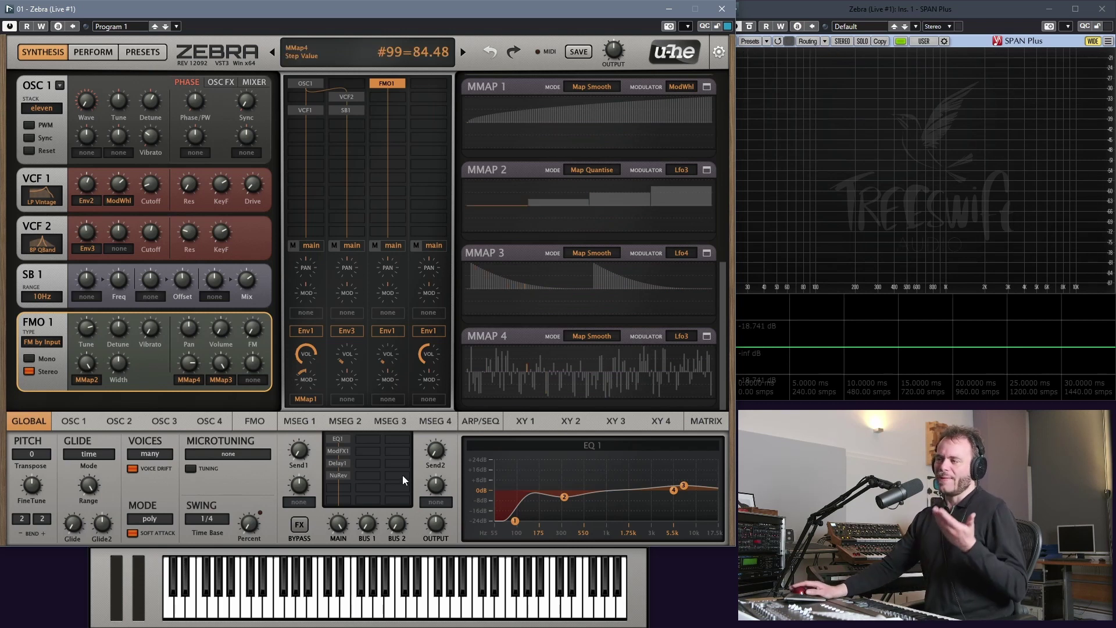
Step: Check the Delay 1 settings and route the FMO 1 mixer lane to bus1 instead of main
click(338, 464)
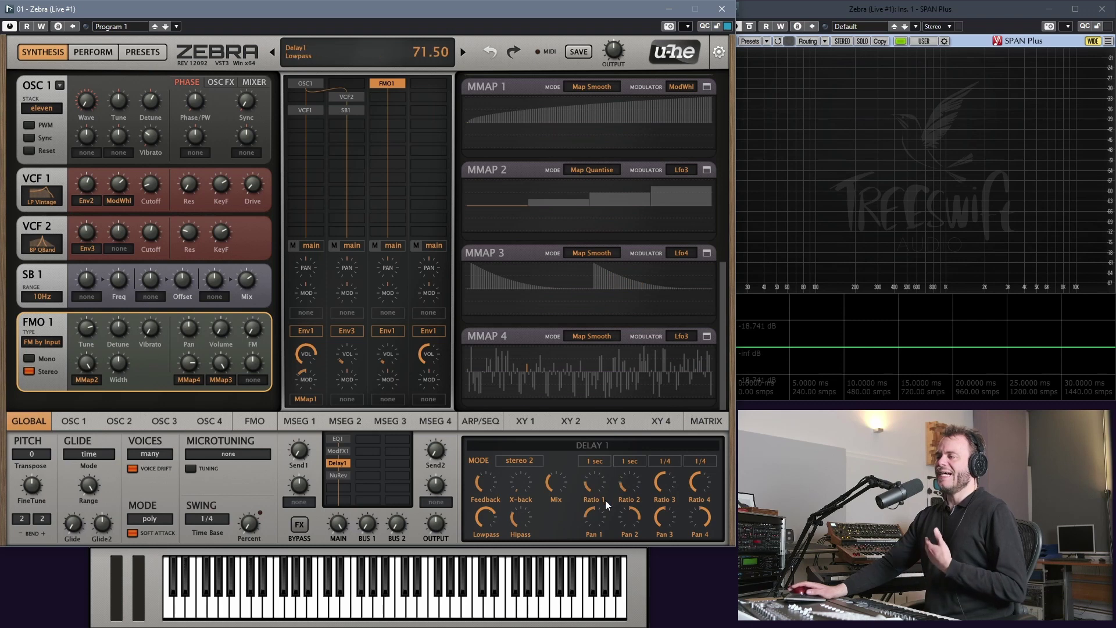
drag(607, 511, 632, 508)
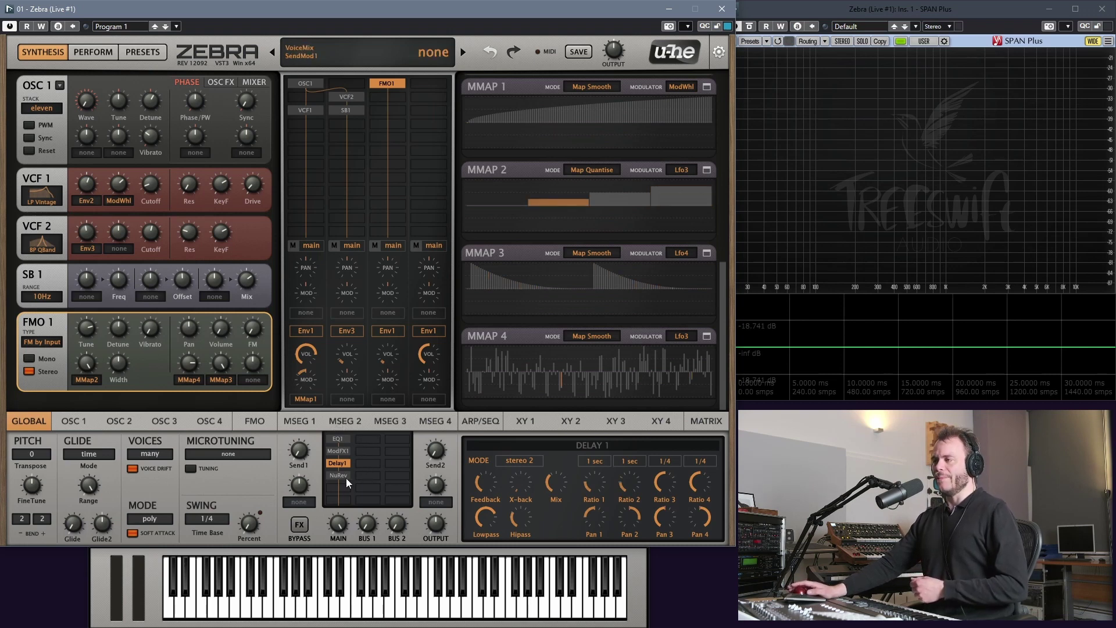
click(396, 246)
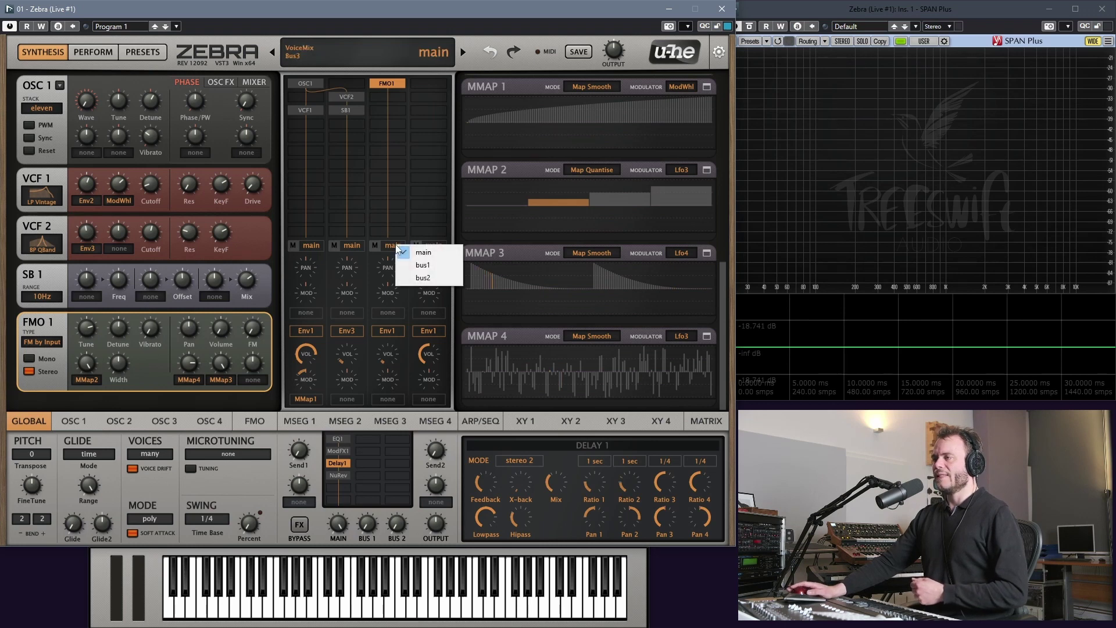
click(432, 266)
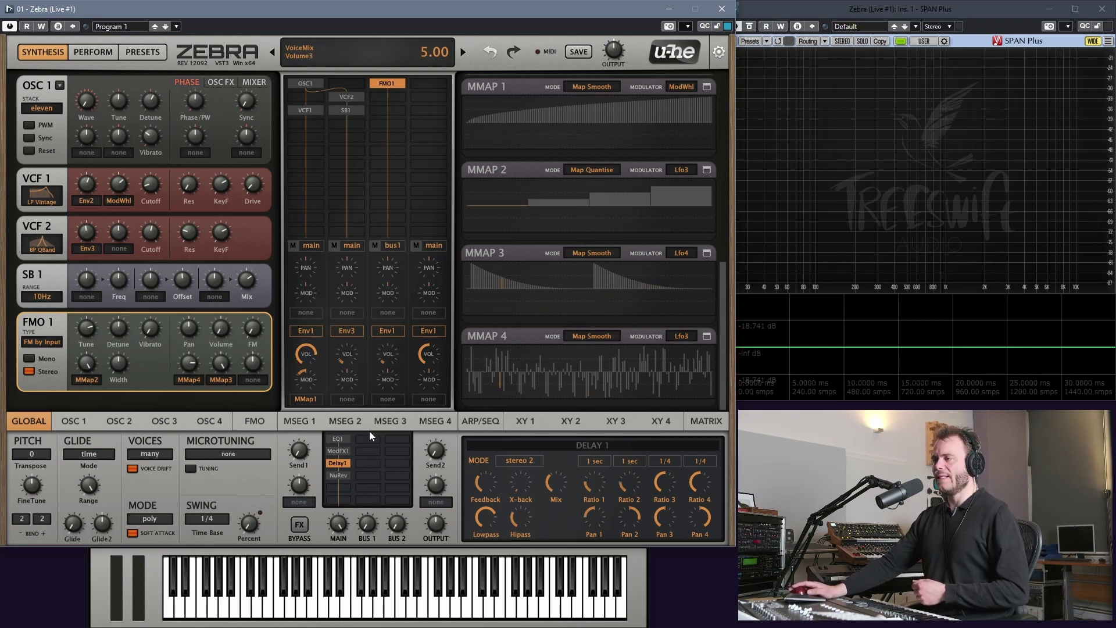
drag(339, 523, 341, 531)
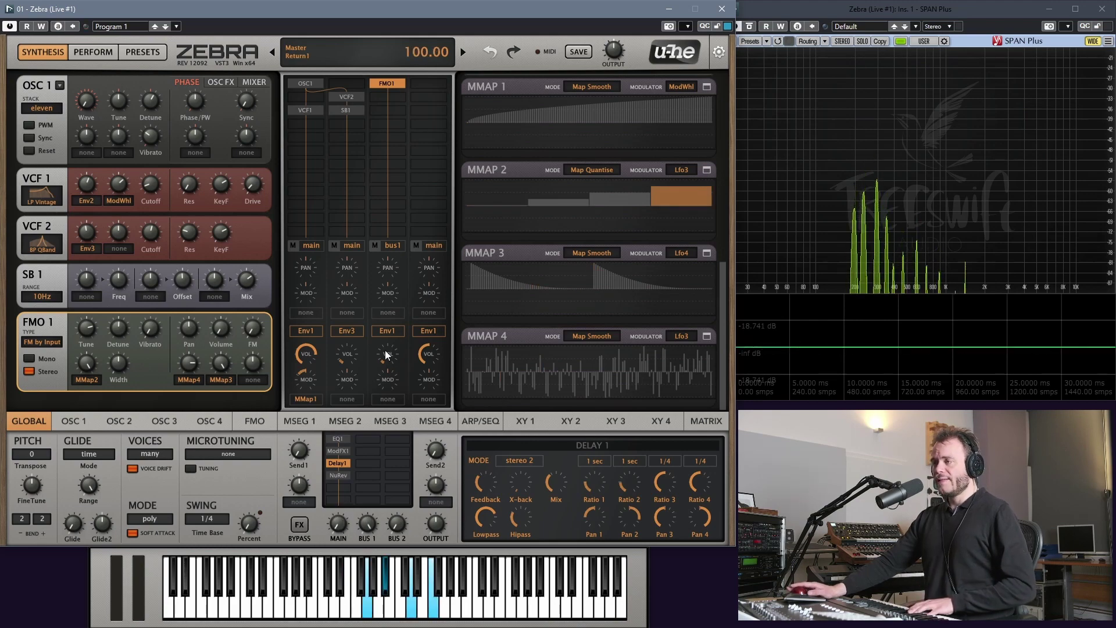
Step: Add Delay2 to the bus 1 effects lane, set its mode to multitap 4 and its first tap's time base to 1 sec
click(368, 438)
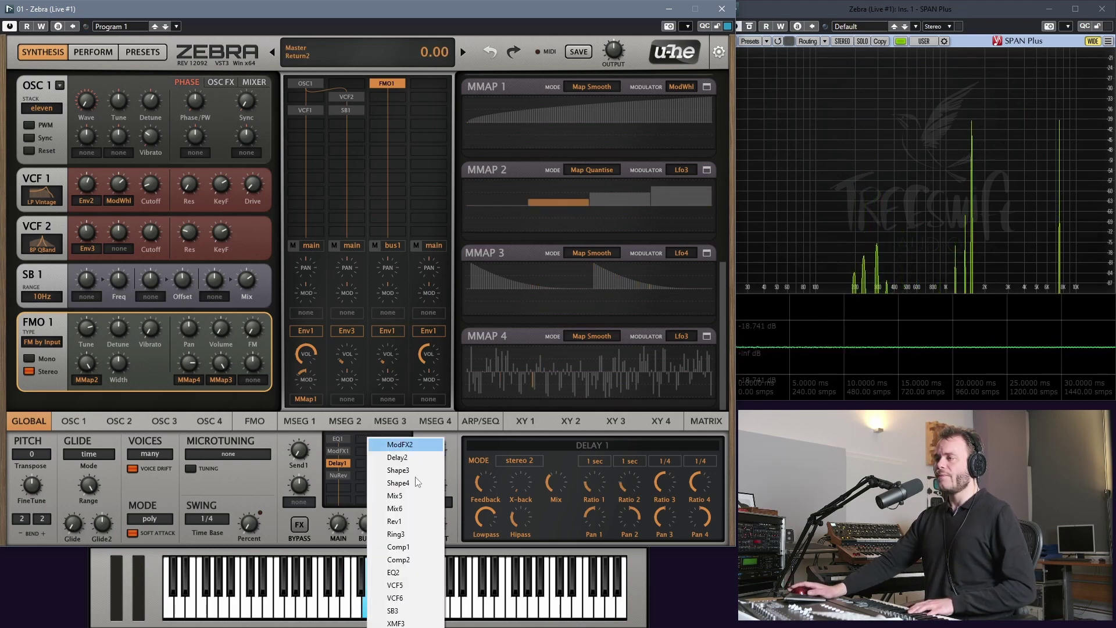
click(409, 457)
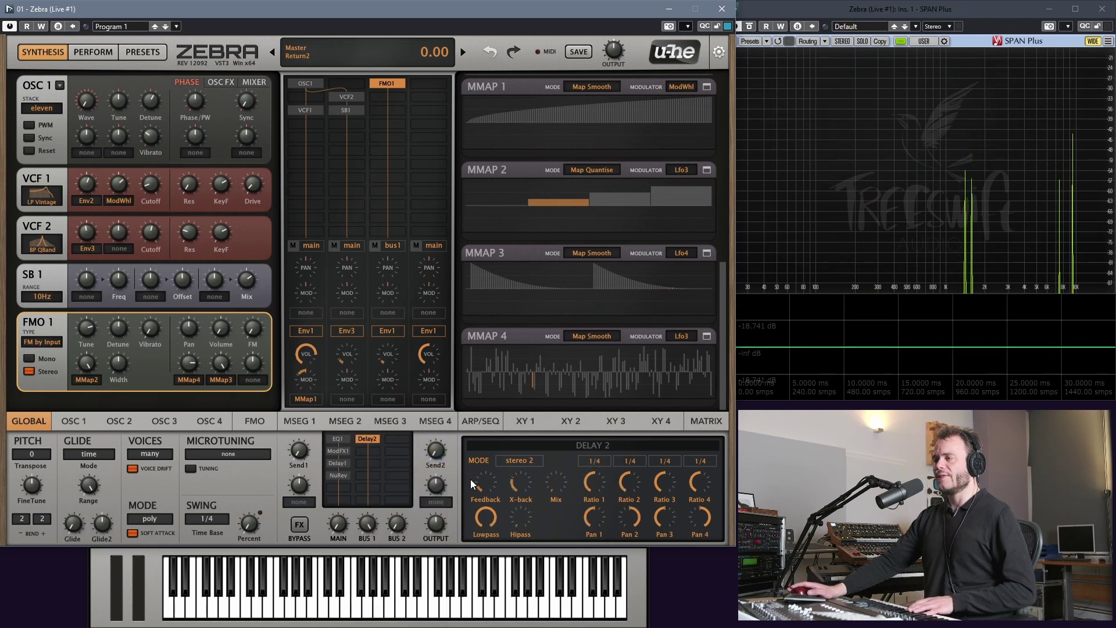
click(531, 461)
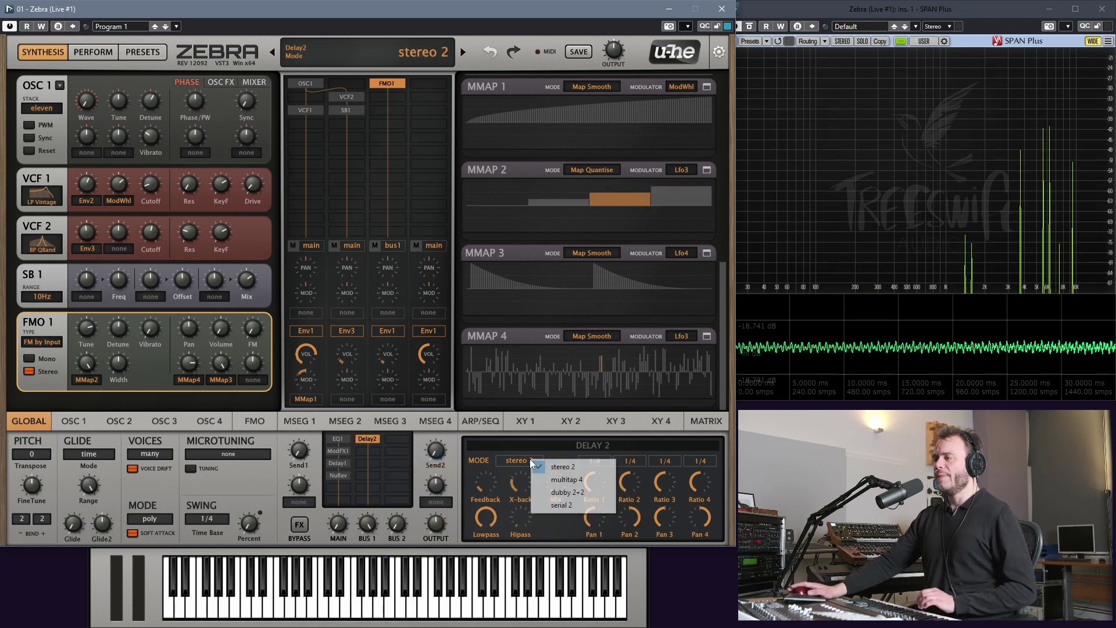
click(565, 479)
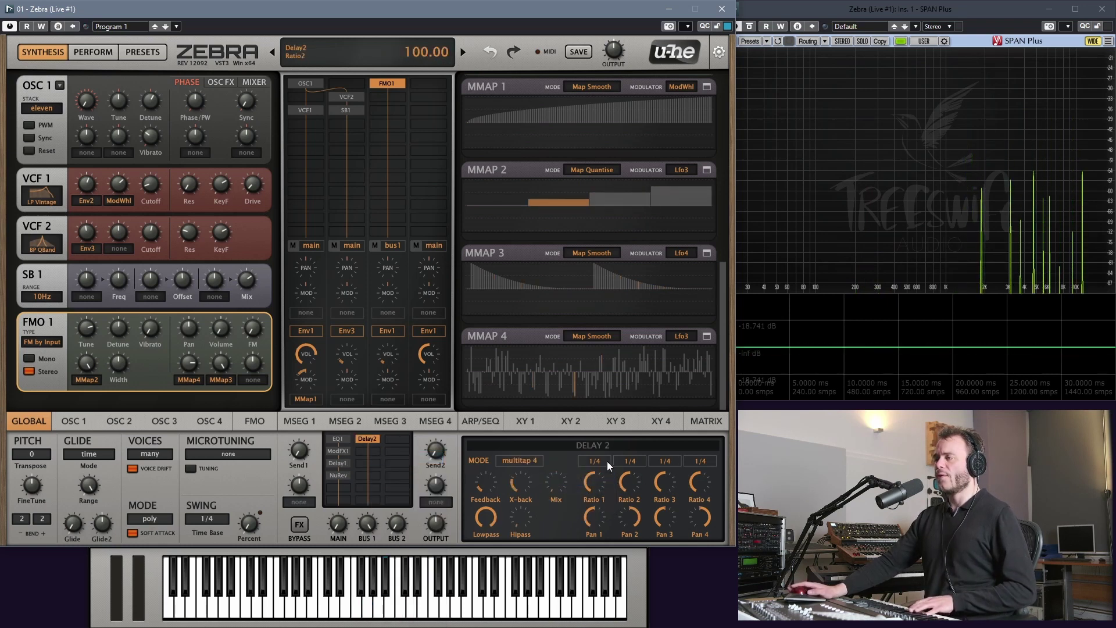
click(607, 462)
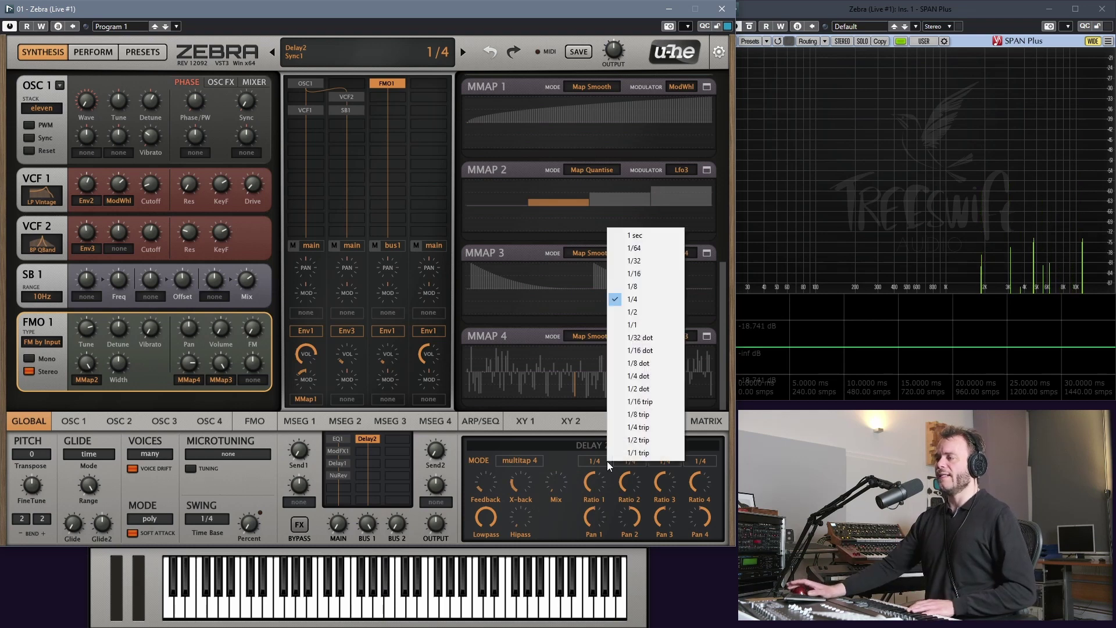
click(633, 235)
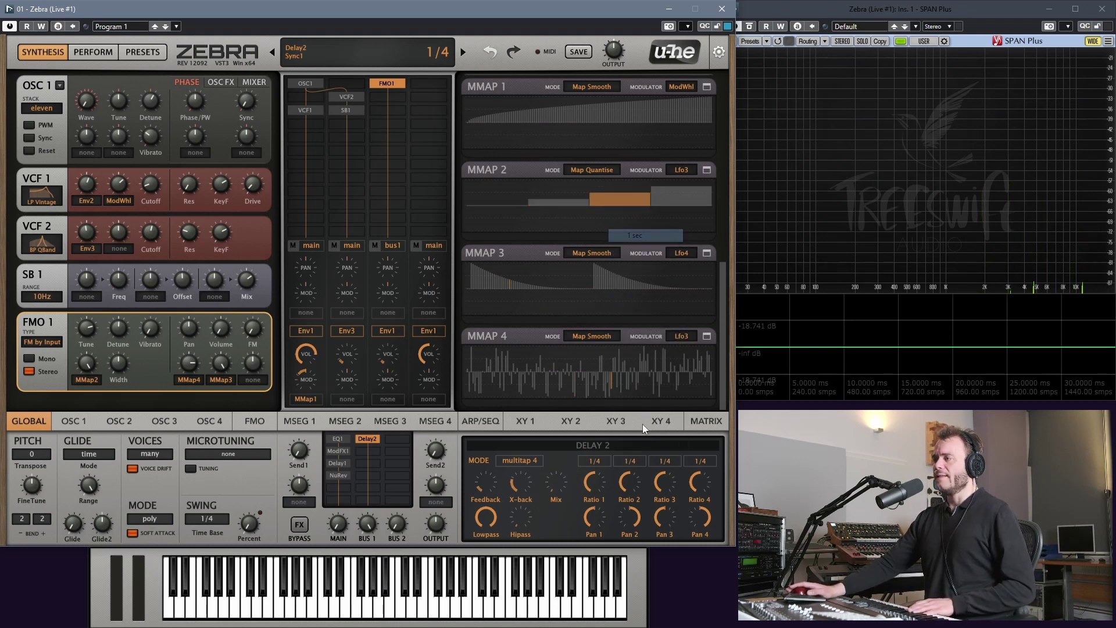
Step: Set the time bases of Delay 2's second, third and fourth taps to 1 sec
click(632, 459)
click(663, 235)
click(655, 462)
click(675, 231)
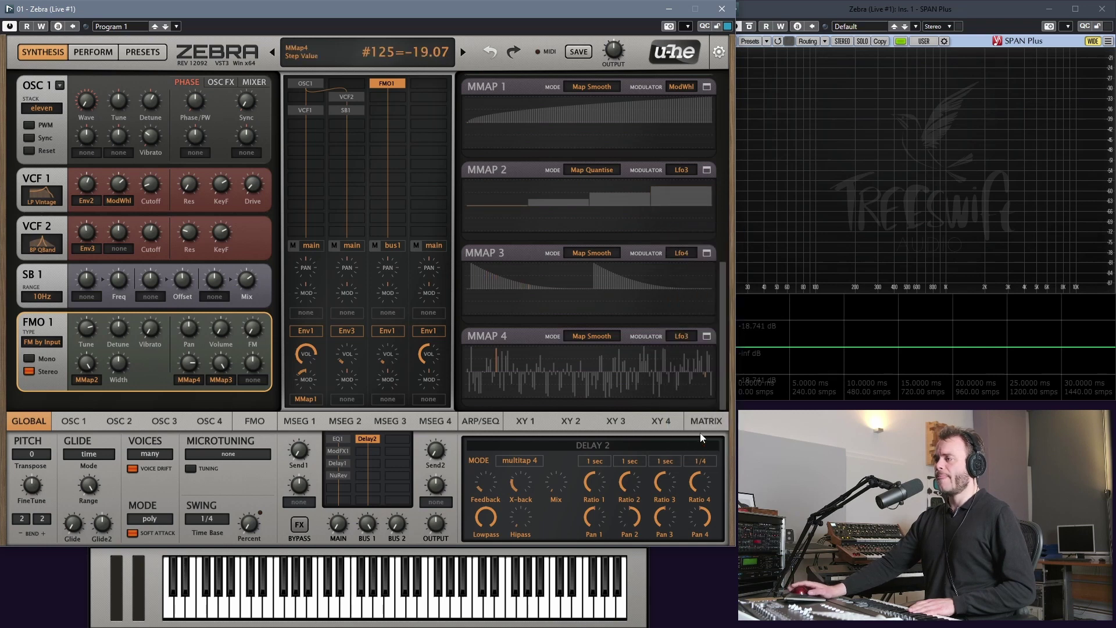
click(702, 460)
click(734, 234)
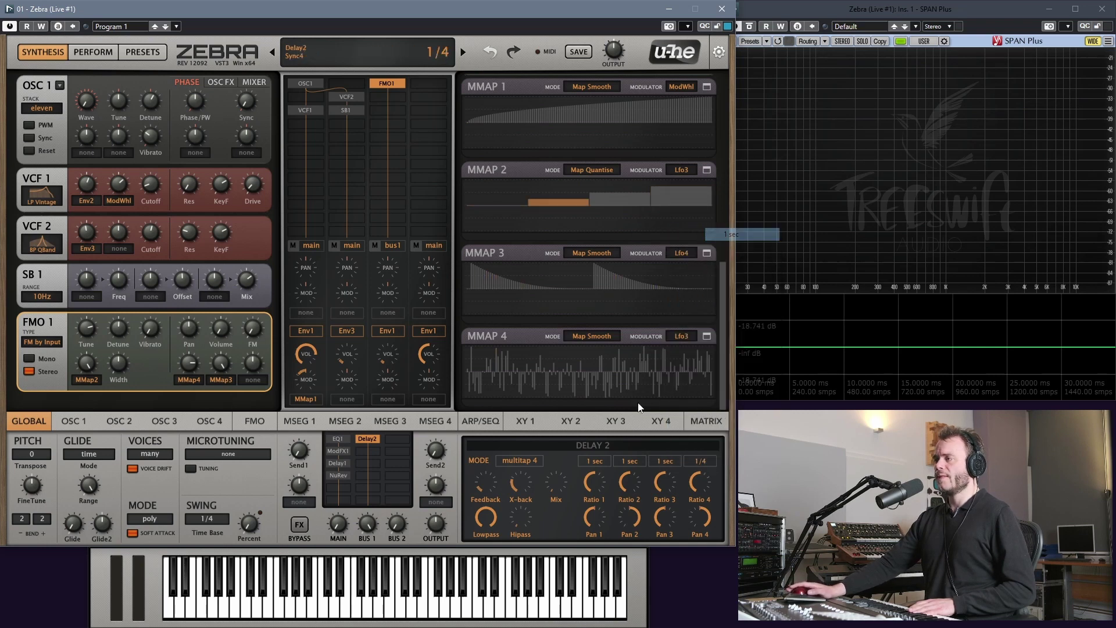
Step: Adjust Delay 2's tap ratios and narrow its tap panning, with Pan 1 at -28, Pan 2 at 26 and Pan 3 at 22
drag(599, 483, 560, 452)
drag(628, 483, 702, 488)
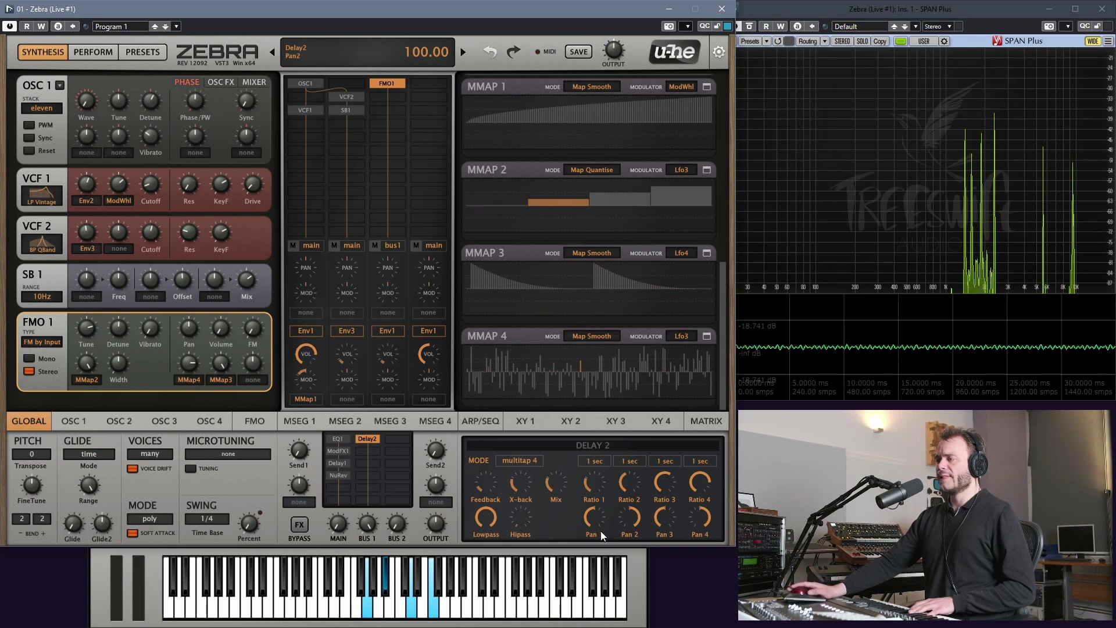
drag(602, 502, 604, 498)
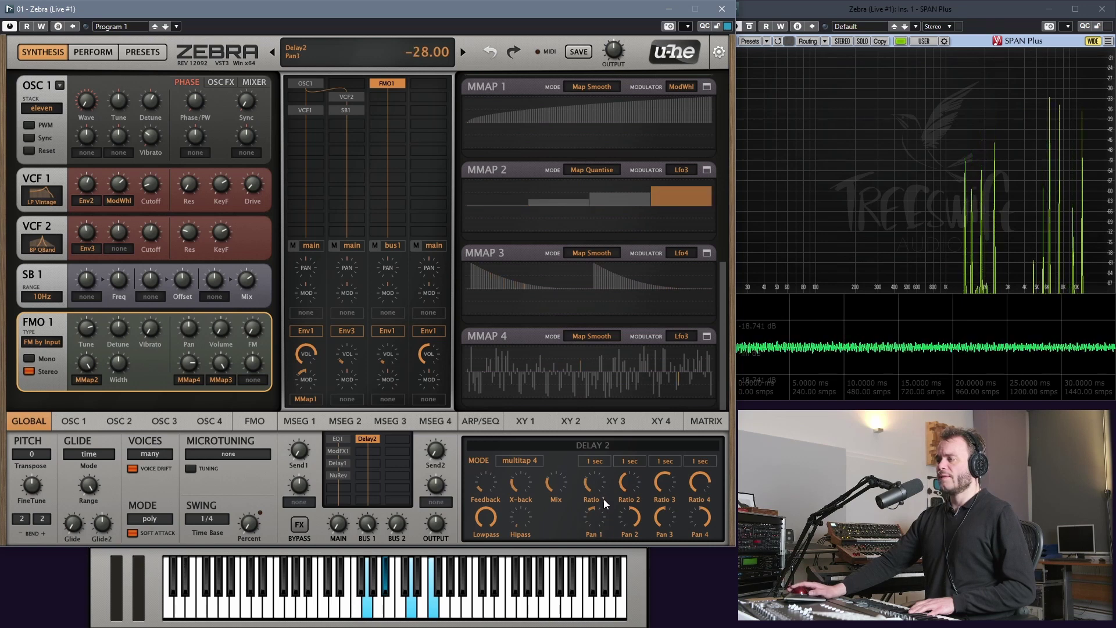
drag(629, 534, 668, 482)
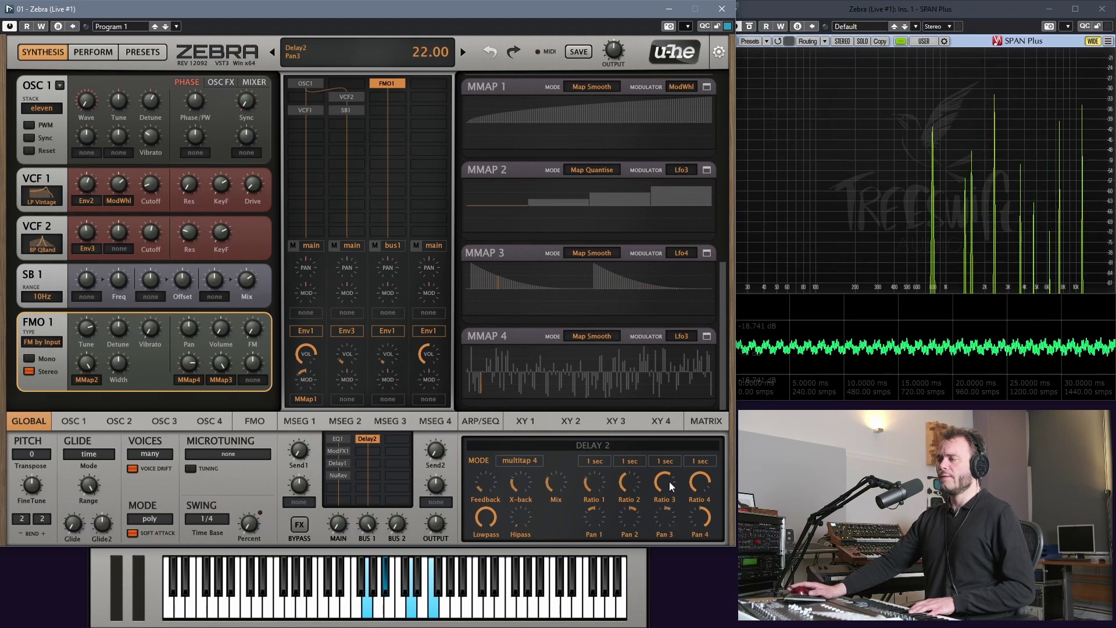
drag(700, 524, 703, 534)
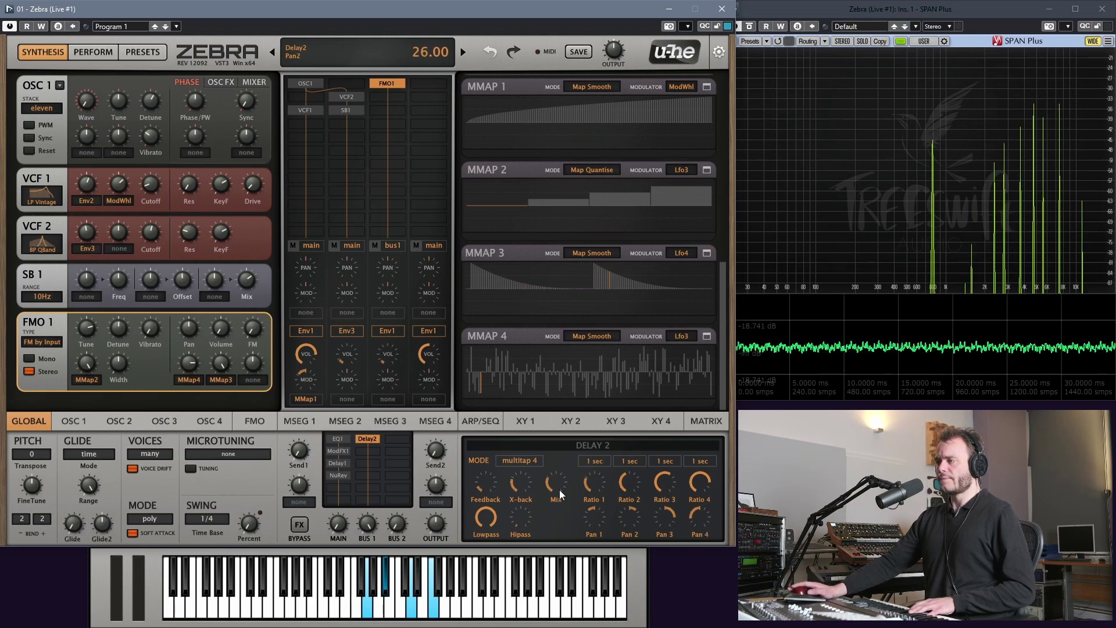
Step: Lower Delay 2's X-back to 6.5 and fine-tune its Feedback and Mix amounts
drag(521, 483, 493, 469)
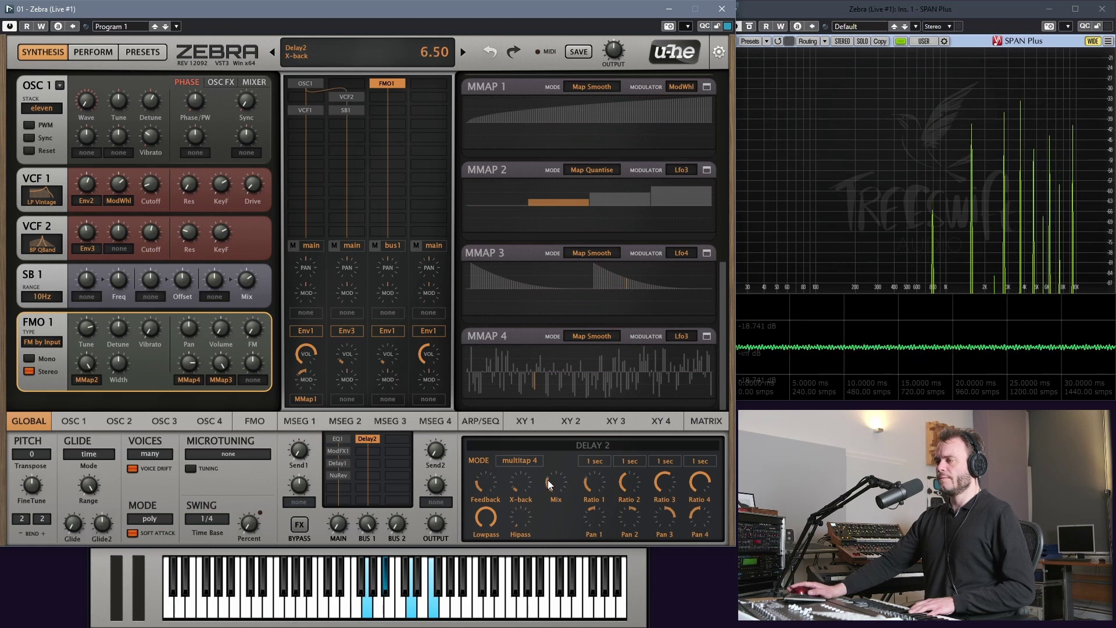
drag(560, 476, 560, 473)
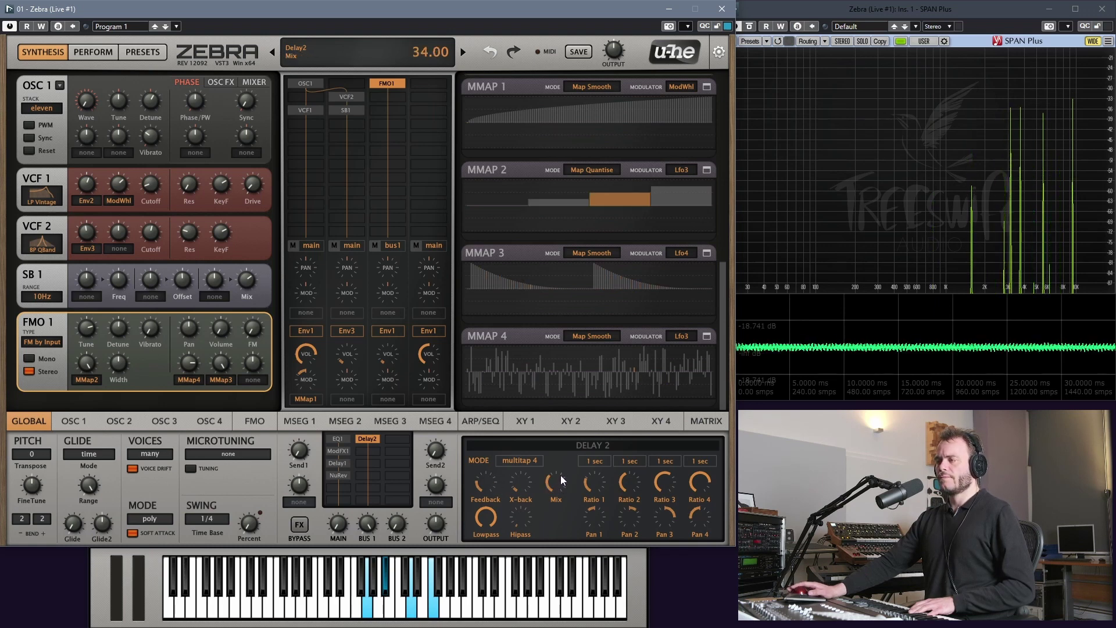
drag(561, 482, 559, 486)
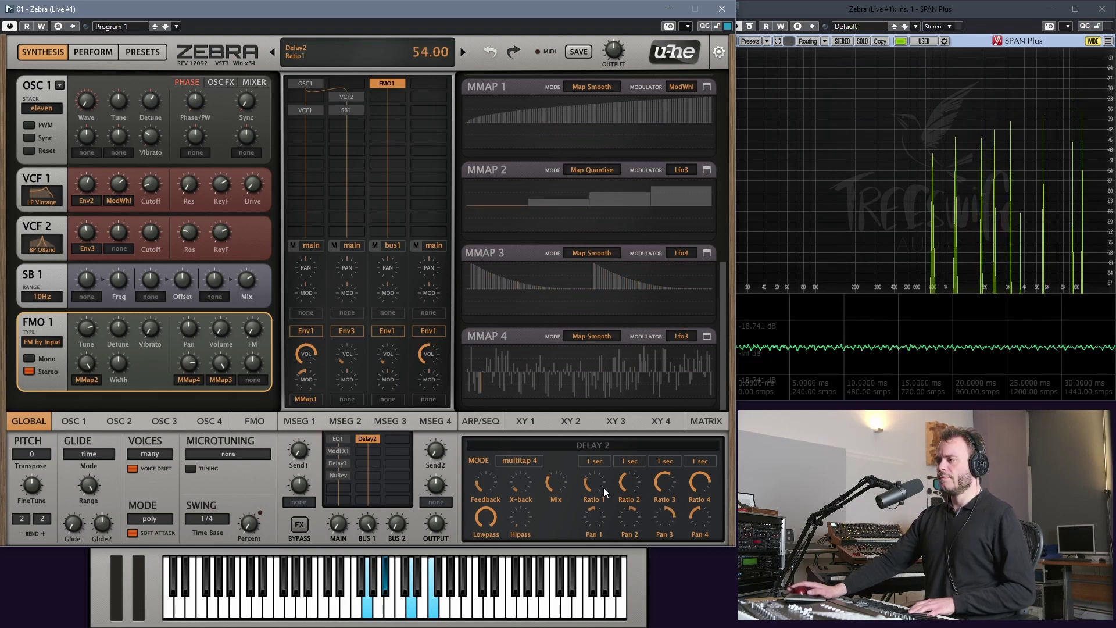
Step: Set Delay 2's Ratio 3 to 130 and Ratio 4 to 162, and compare the sound with the delay bypassed and active
drag(674, 487, 696, 490)
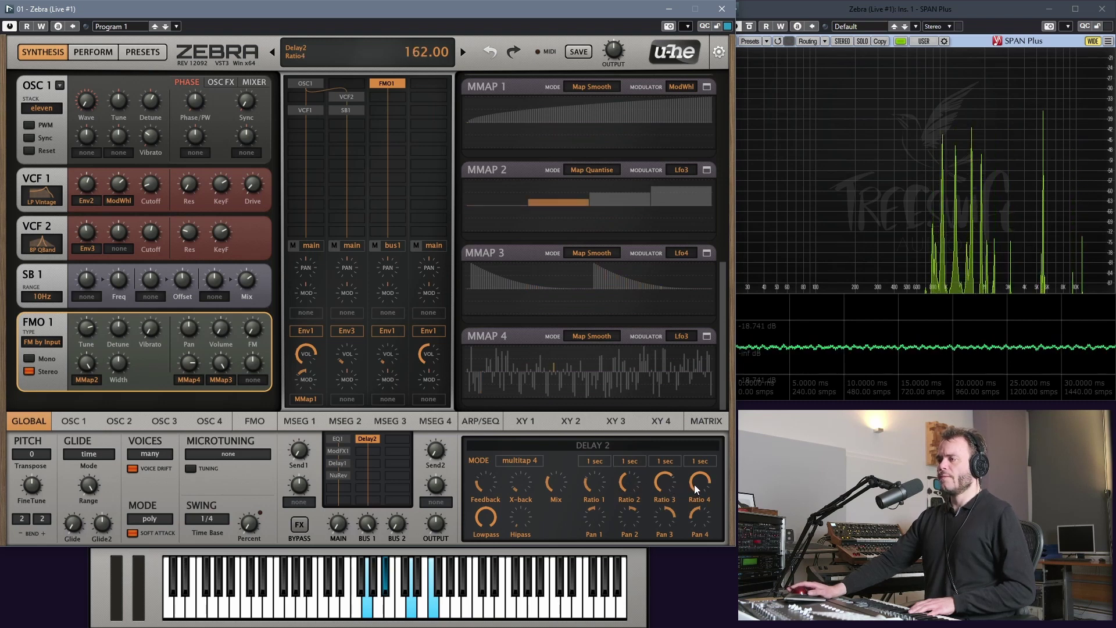
double_click(367, 438)
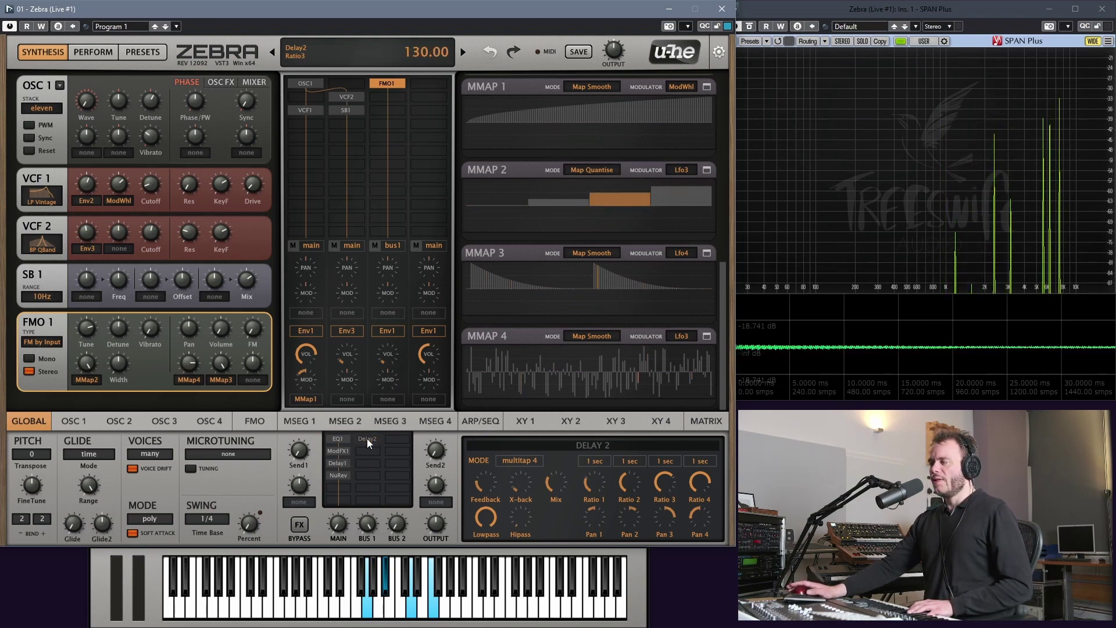
double_click(367, 438)
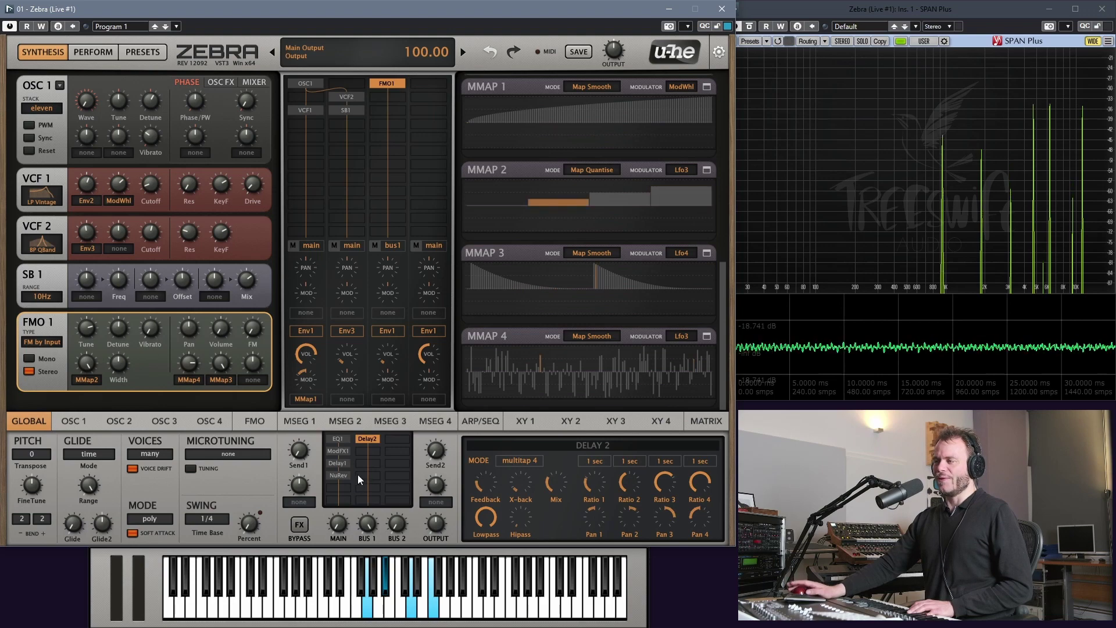
Step: Turn down the Bus 1 output and insert Mix5 before NuRev in the main effects lane, with SideChain 2 as its side input
drag(368, 522, 368, 625)
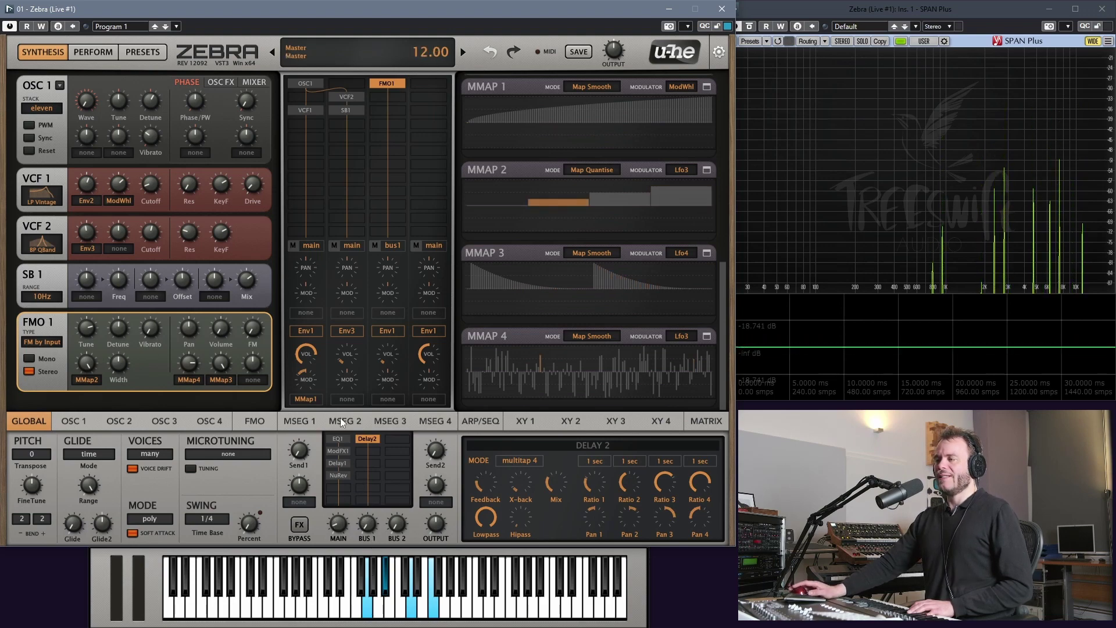
drag(340, 477, 343, 490)
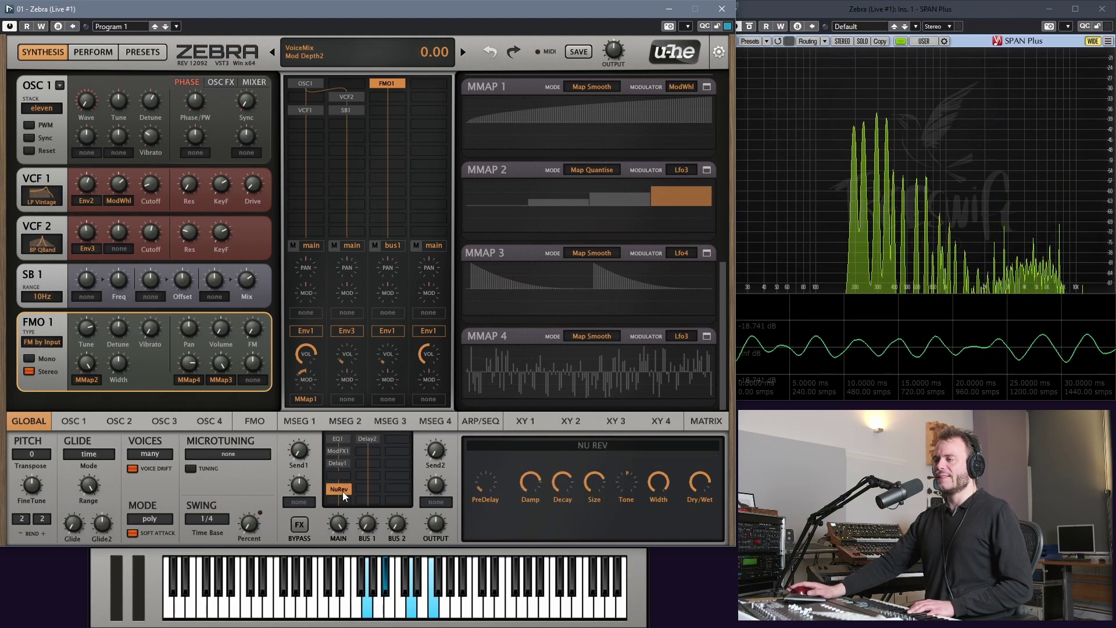
click(343, 482)
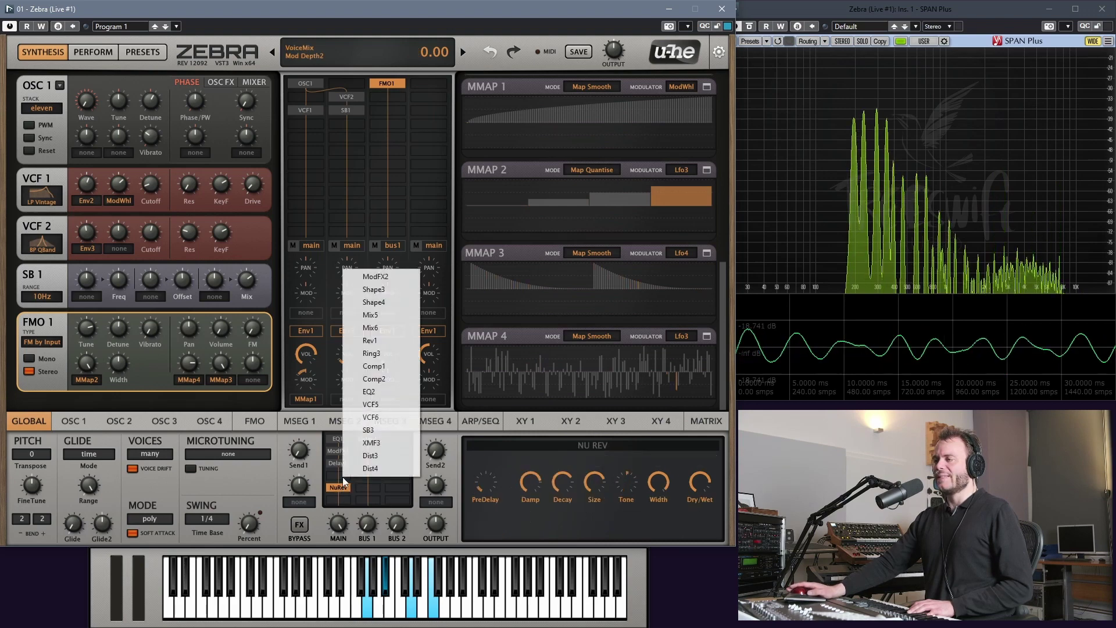
click(382, 314)
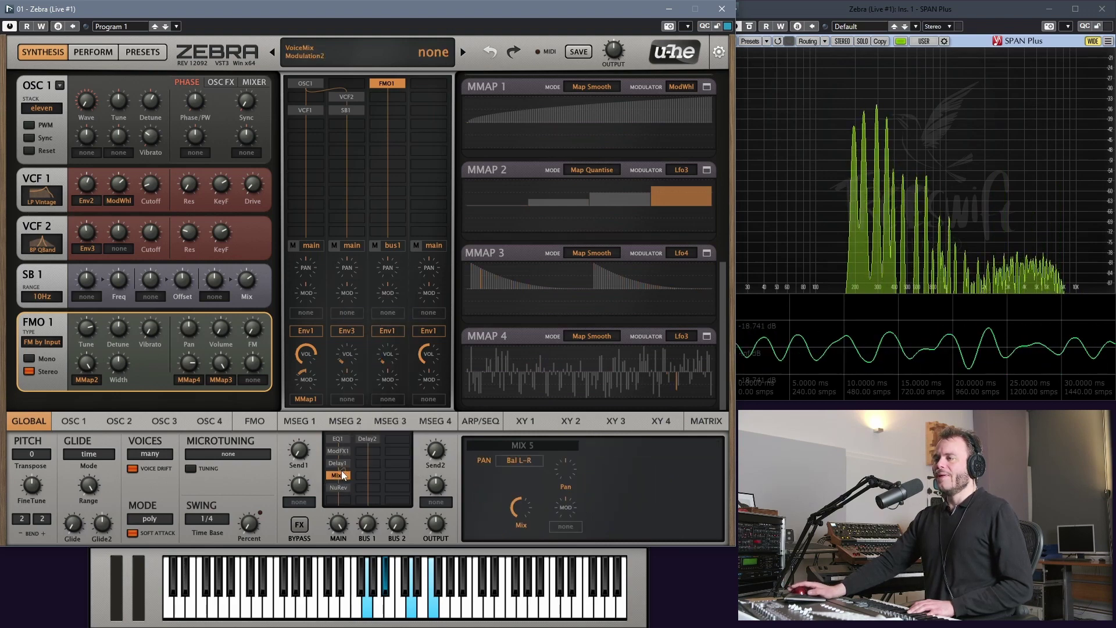
right_click(343, 476)
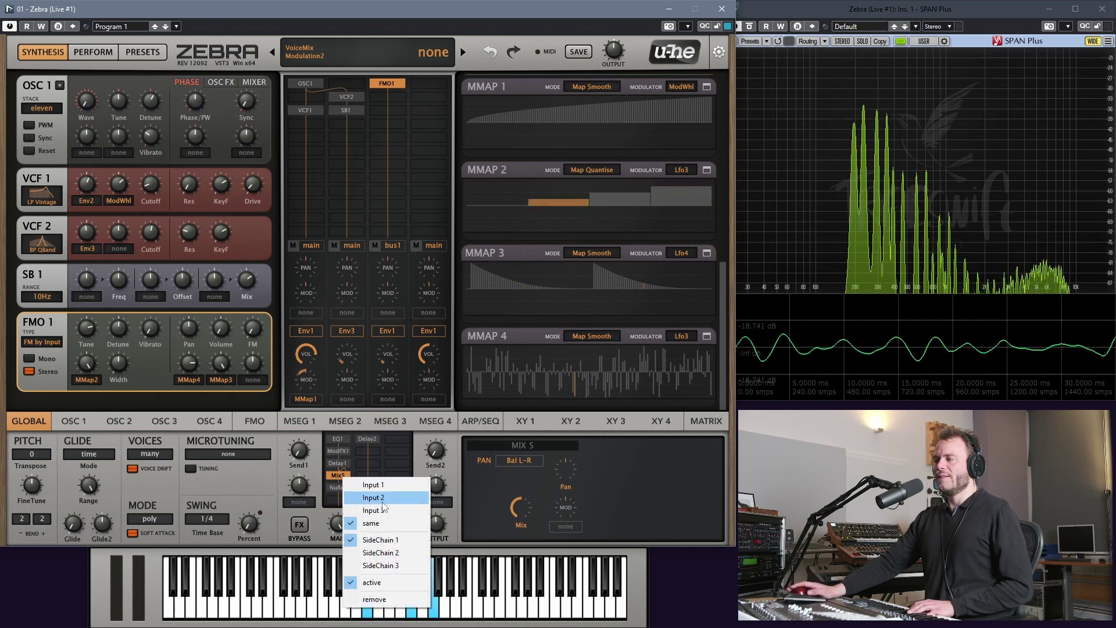
click(382, 553)
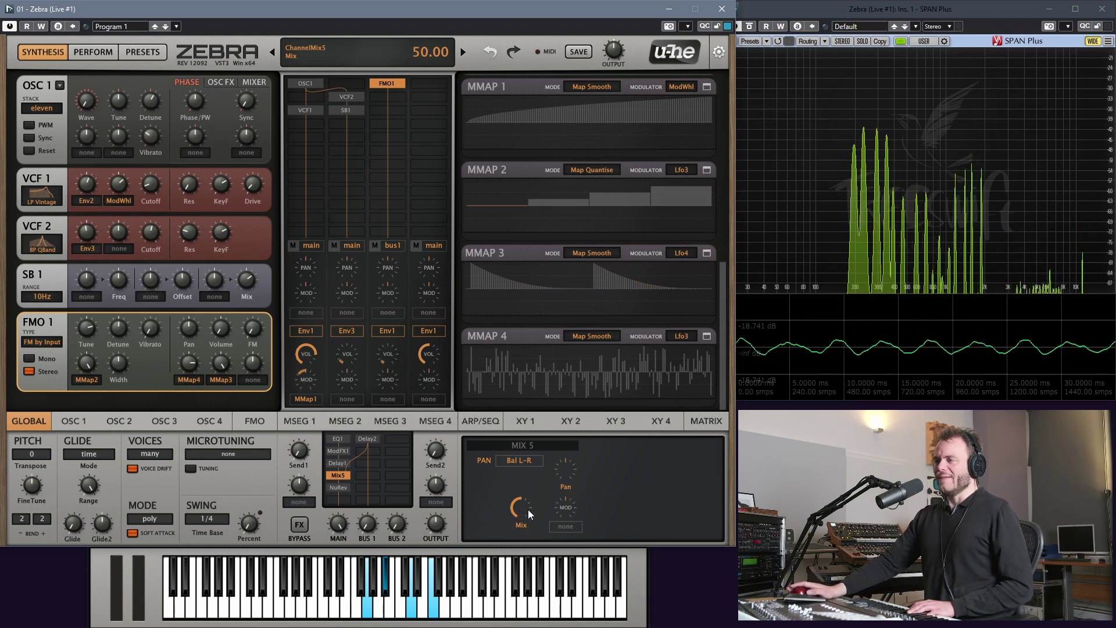
Step: Turn Mix 5's Mix down to 0, raise the FMO 1 mixer lane volume, and bring Mix back up slightly to blend in the bus
drag(522, 508, 529, 583)
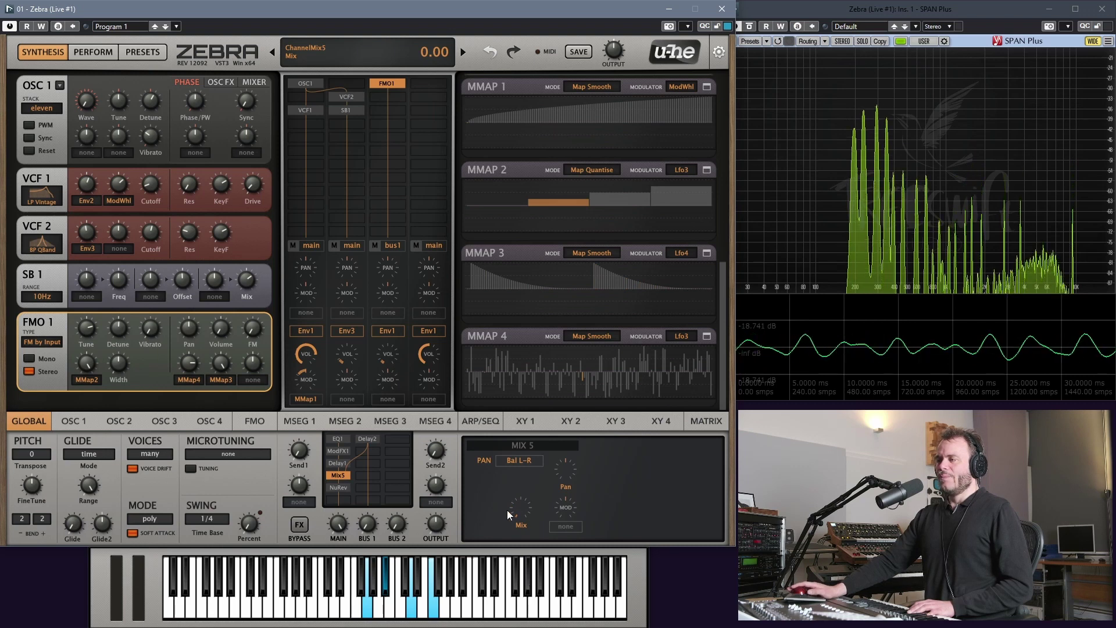
drag(389, 356, 388, 332)
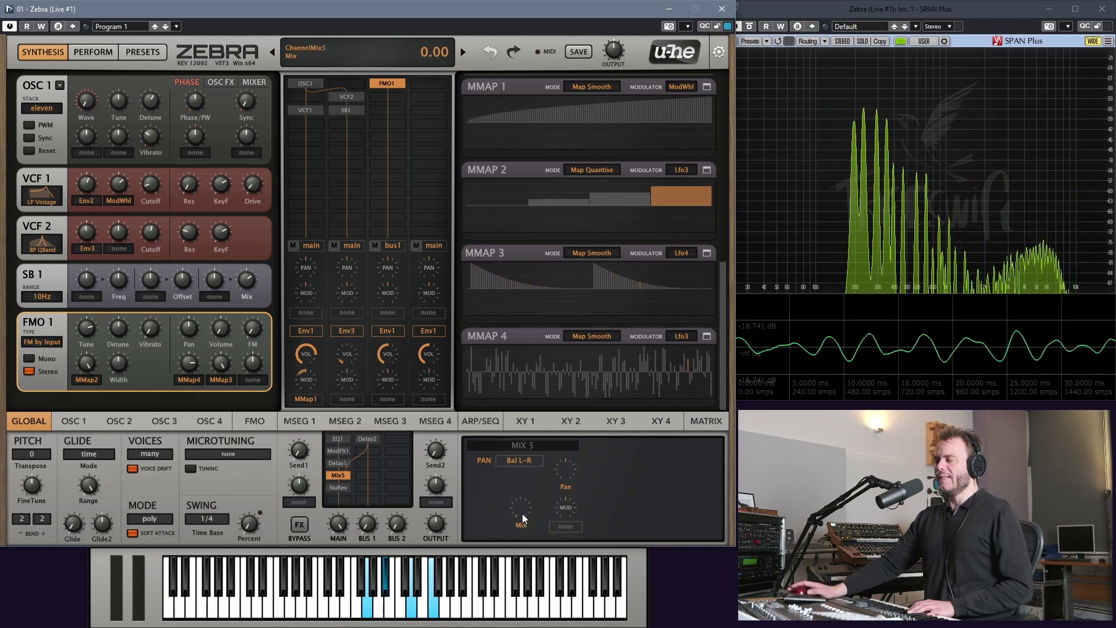
drag(521, 510, 518, 431)
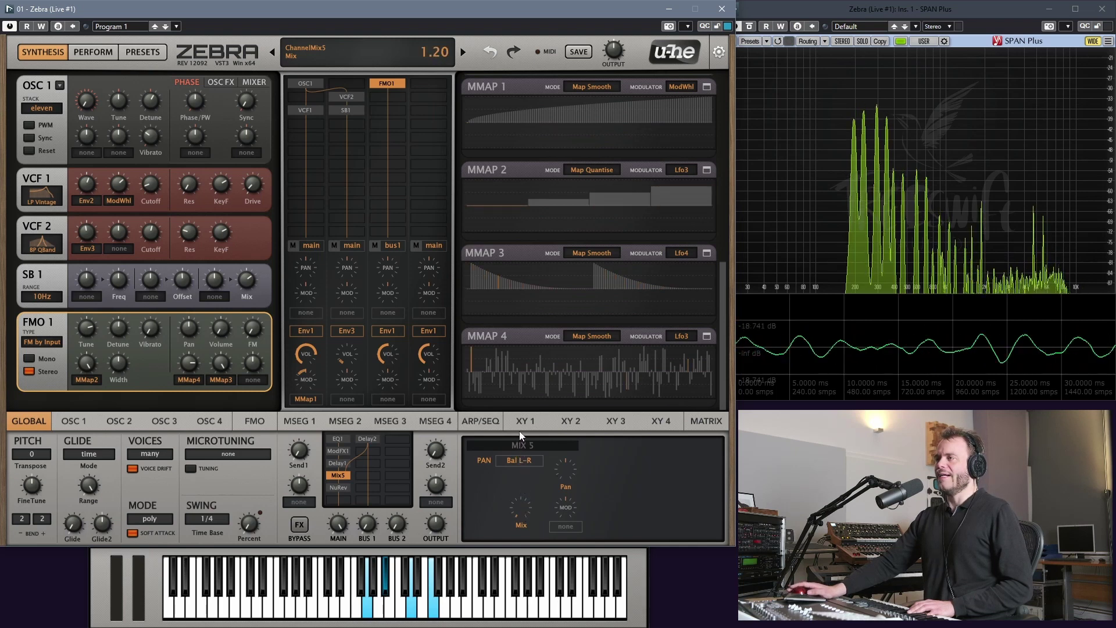
drag(512, 374, 515, 348)
drag(514, 298, 515, 256)
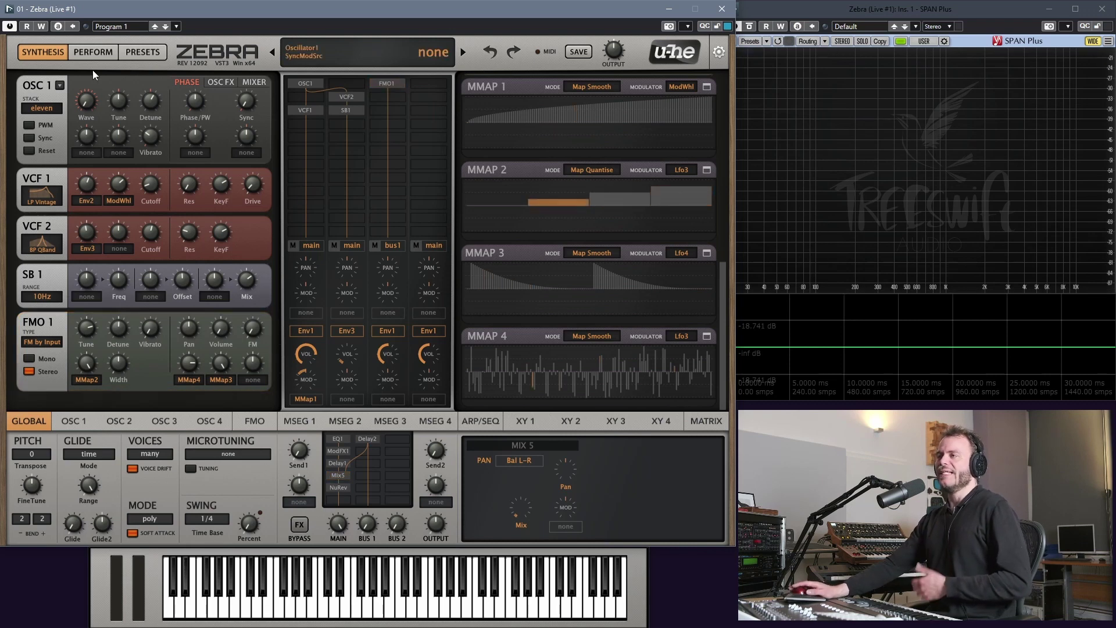
click(88, 53)
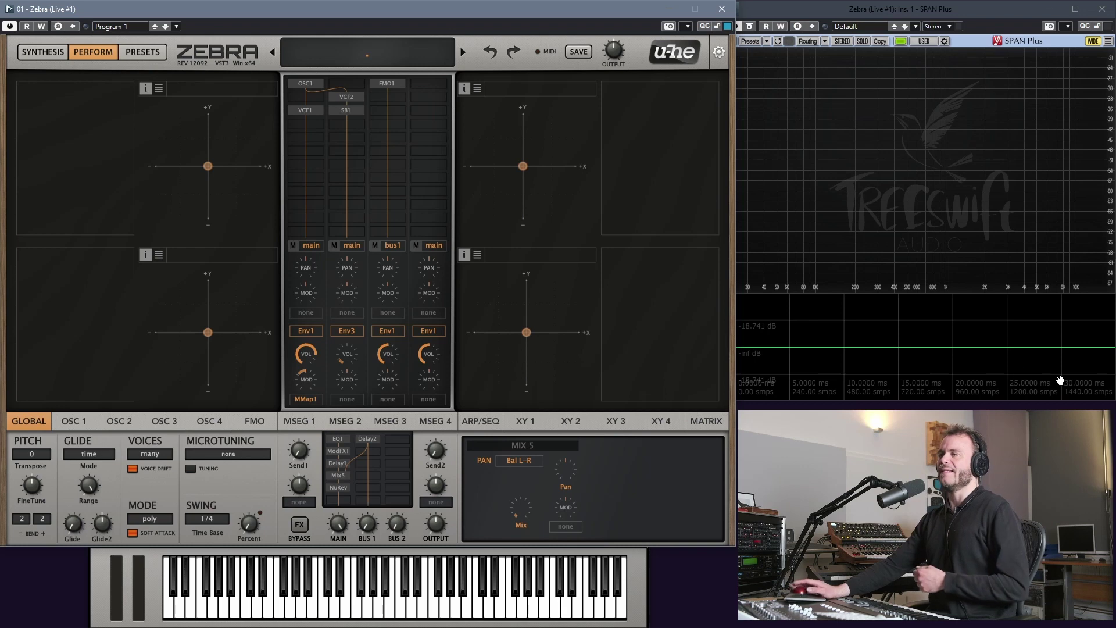
click(39, 53)
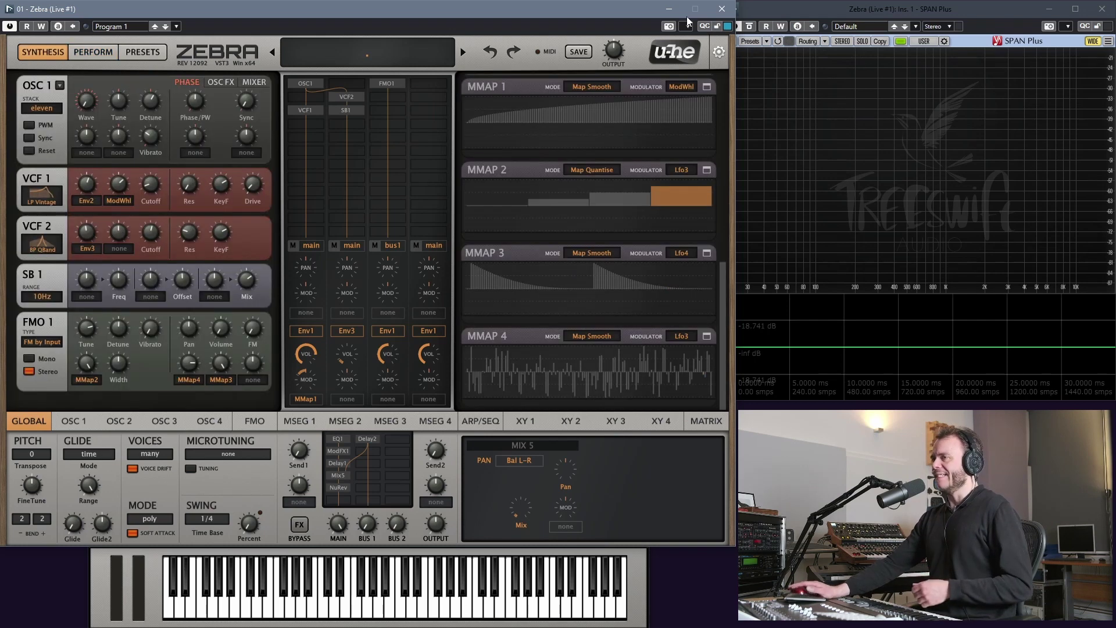